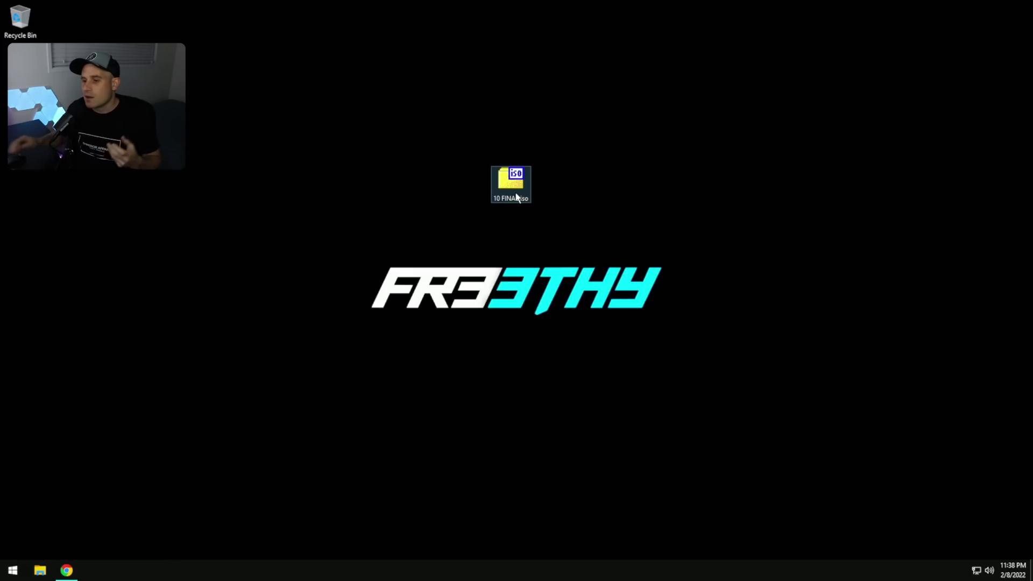
# Step: Look over the mega.io cloud storage page in Chrome
pyautogui.click(67, 570)
pyautogui.click(94, 7)
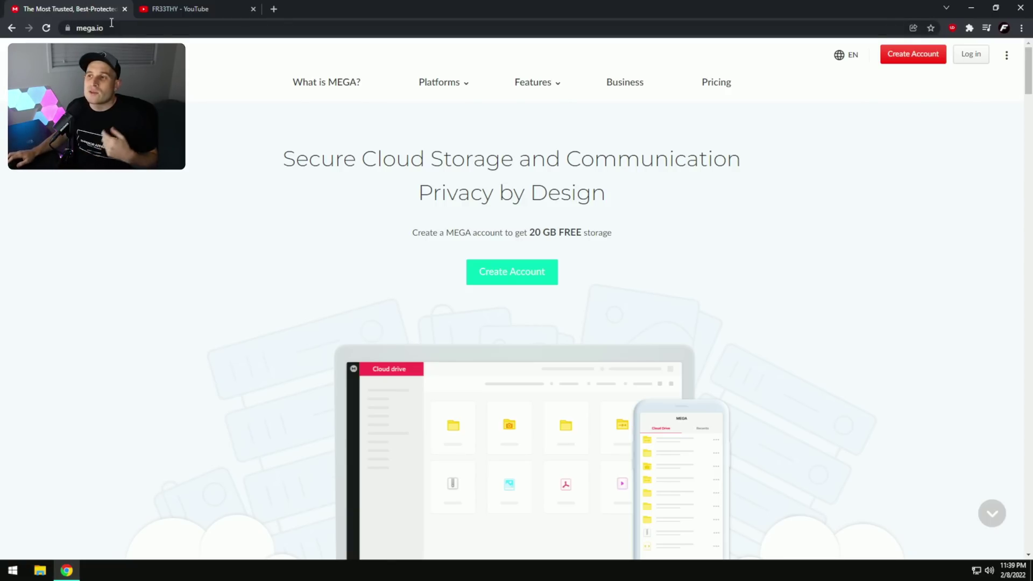
pyautogui.click(971, 8)
# Step: Check the 10 FINAL.iso size (9.04 GB) in Properties, then switch to the FR33THY YouTube tab
pyautogui.rightClick(508, 189)
pyautogui.click(573, 399)
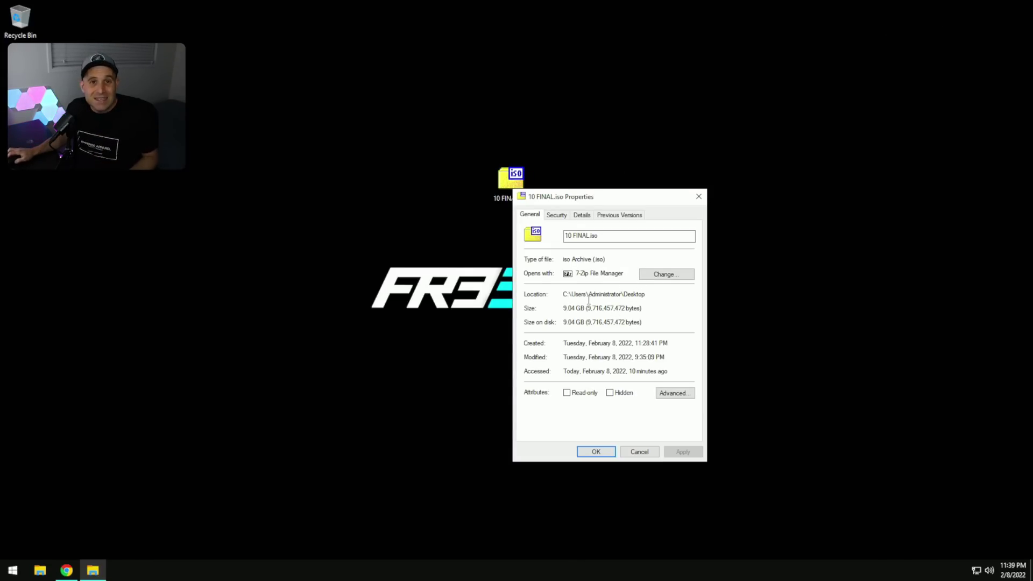
pyautogui.click(698, 197)
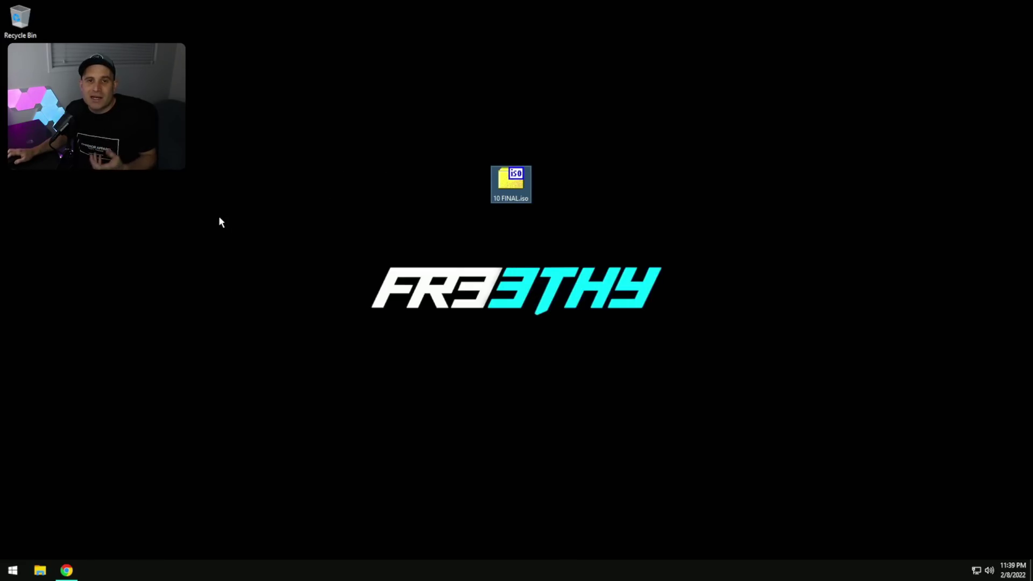
pyautogui.click(67, 569)
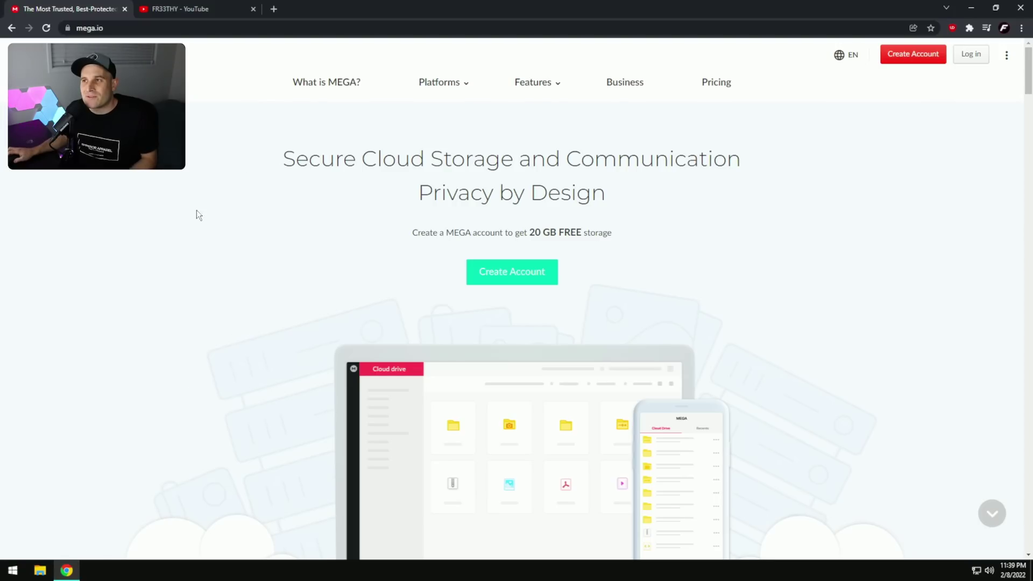
pyautogui.click(176, 8)
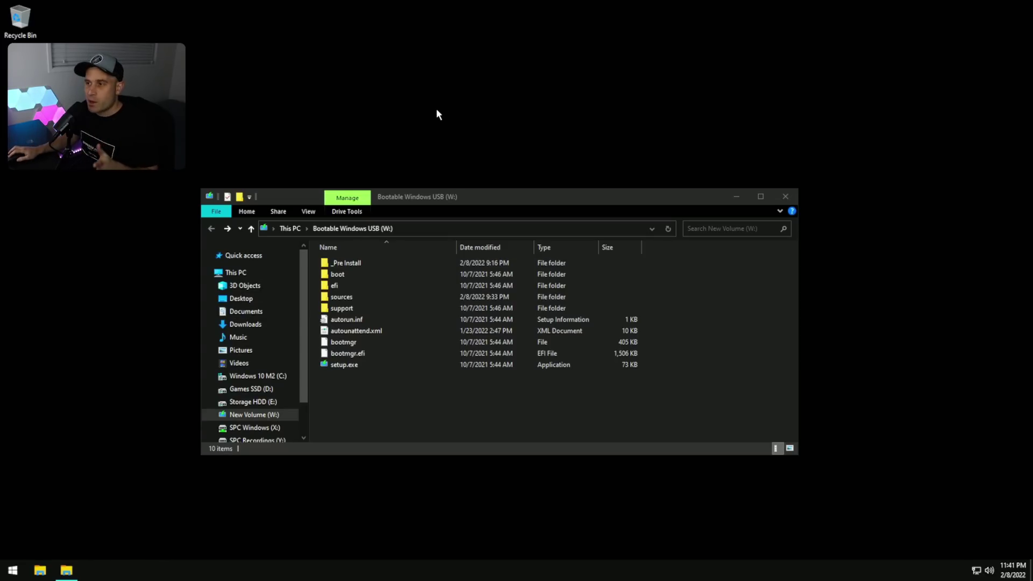
# Step: Open the _Pre Install folder and enlarge its window to show every file
pyautogui.doubleClick(363, 263)
pyautogui.moveTo(421, 199); pyautogui.dragTo(634, 121)
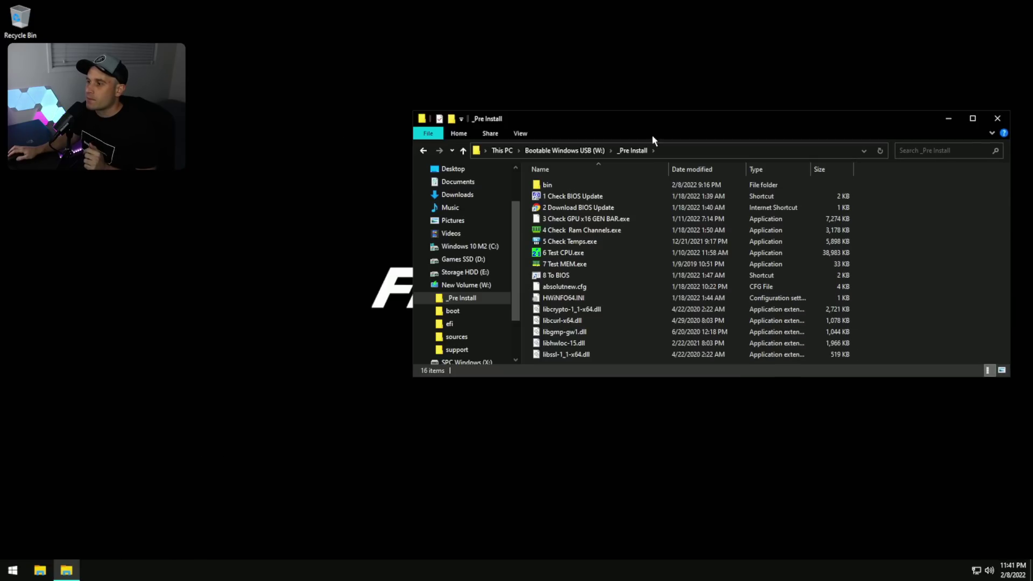
pyautogui.moveTo(625, 380); pyautogui.dragTo(621, 457)
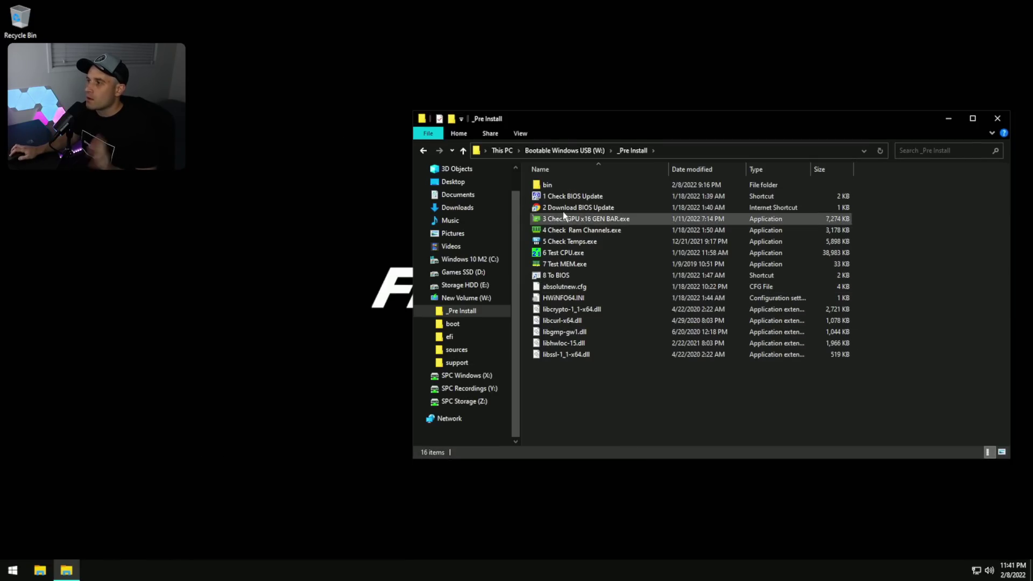
# Step: Find the MAG B550 TOMAHAWK (MS-7C91) BaseBoard Product via 1 Check BIOS Update, then run 2 Download BIOS Update
pyautogui.doubleClick(567, 197)
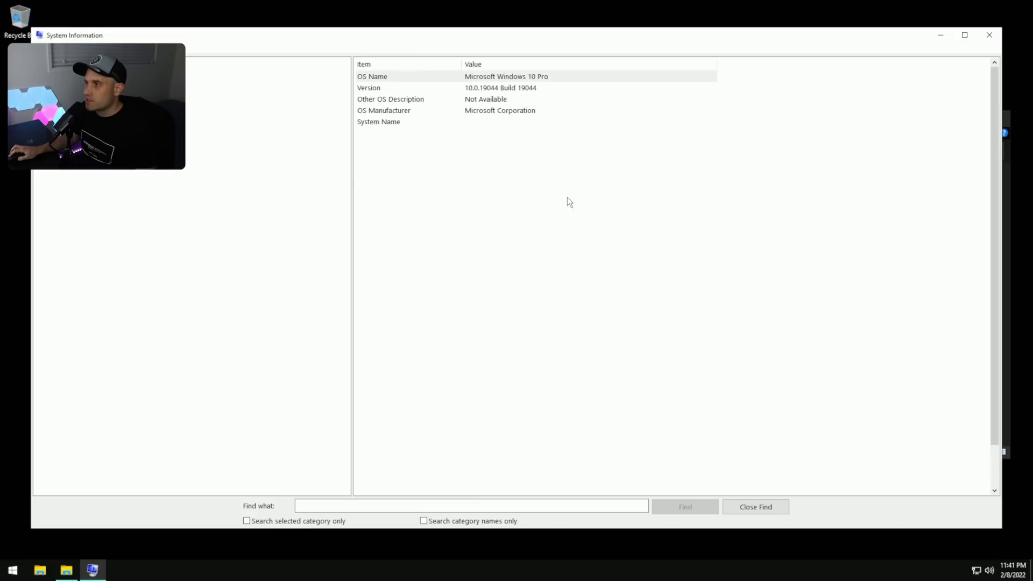
pyautogui.click(532, 245)
pyautogui.click(989, 35)
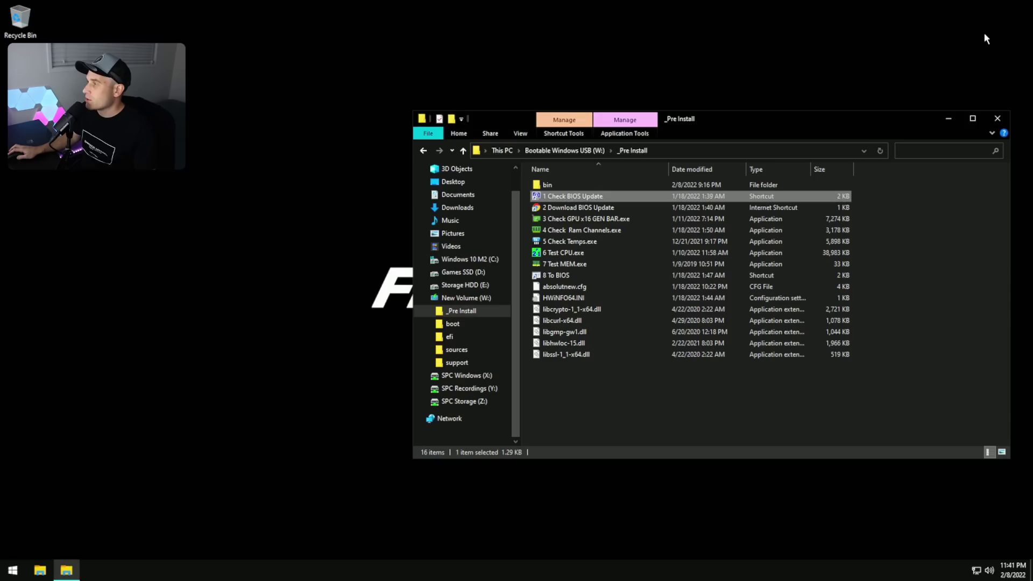
pyautogui.doubleClick(608, 209)
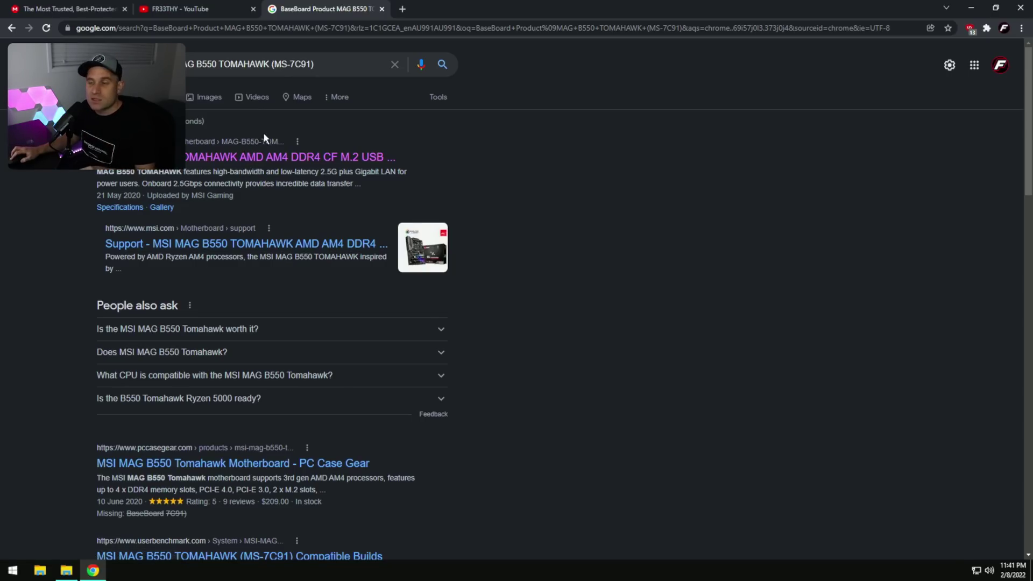
# Step: Confirm in GPU-Z that the RX 6900 XT runs PCIe x16 4.0 with Resizable BAR enabled
pyautogui.click(1020, 8)
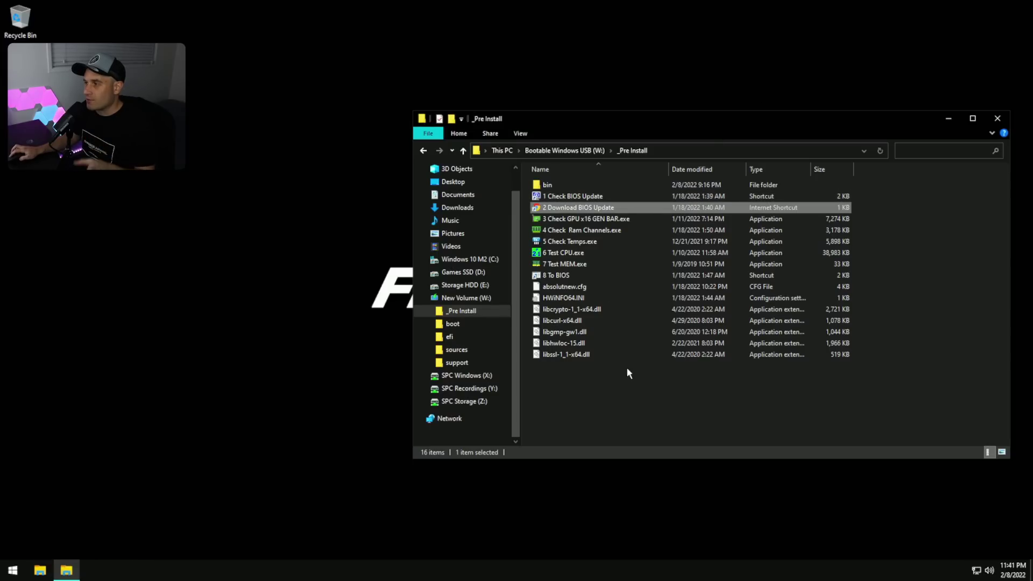
pyautogui.click(595, 219)
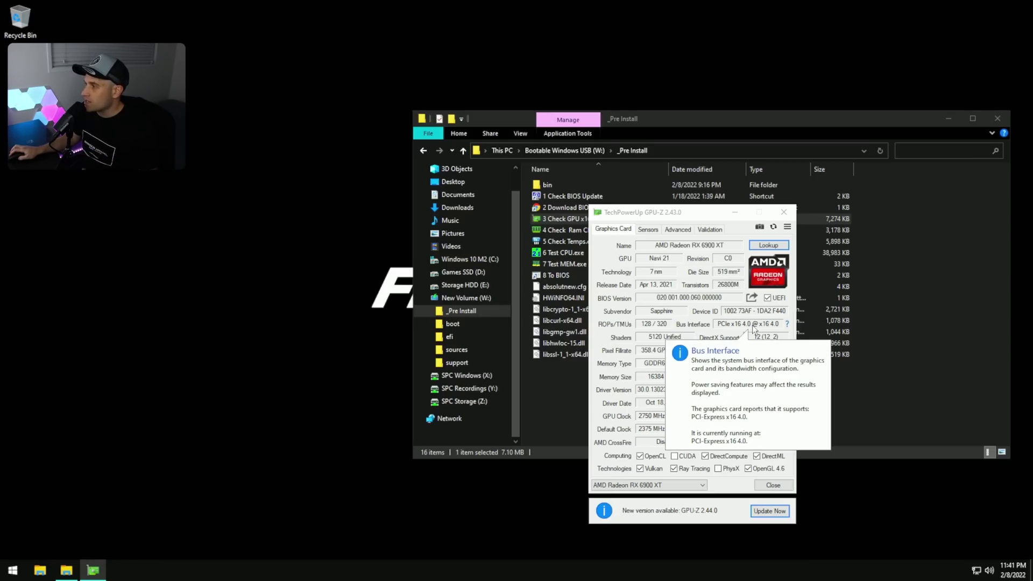
pyautogui.click(678, 229)
pyautogui.click(647, 244)
pyautogui.click(637, 268)
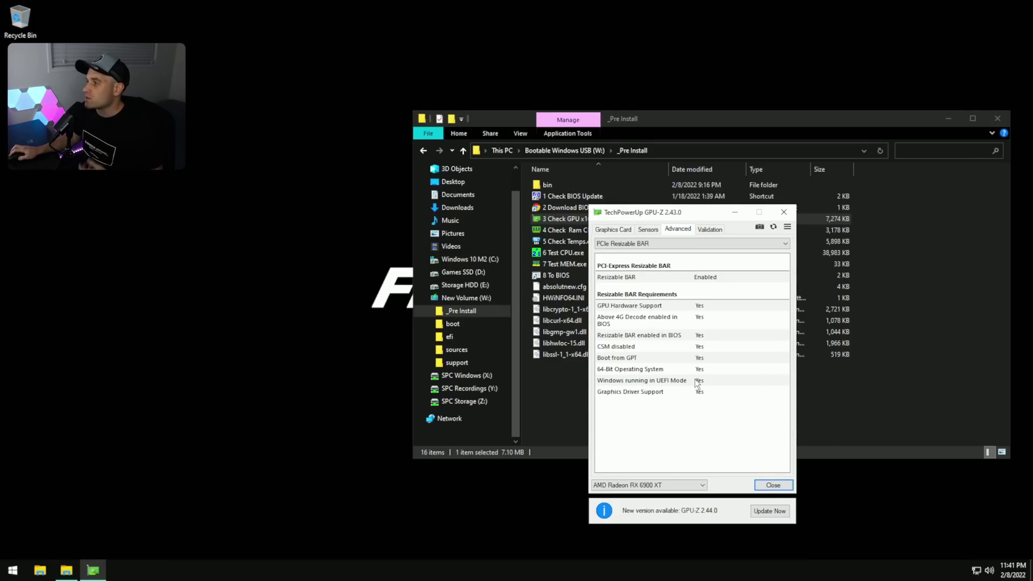
pyautogui.click(784, 212)
# Step: Review the memory modules and kit part number in 4 Check Ram Channels, then start 5 Check Temps
pyautogui.doubleClick(601, 230)
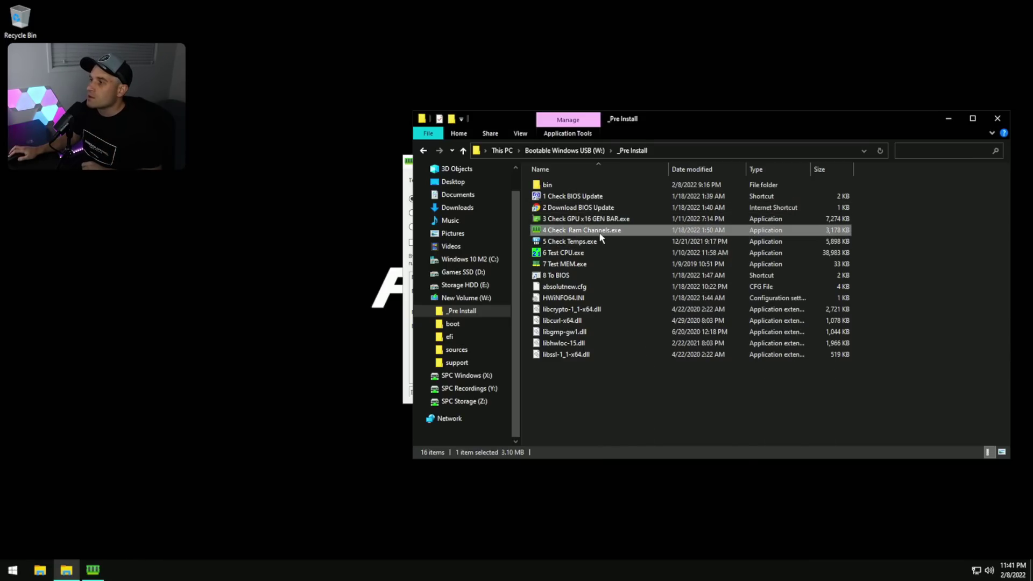
pyautogui.rightClick(601, 232)
pyautogui.moveTo(412, 305); pyautogui.dragTo(555, 305)
pyautogui.moveTo(546, 340); pyautogui.dragTo(513, 334)
pyautogui.click(504, 298)
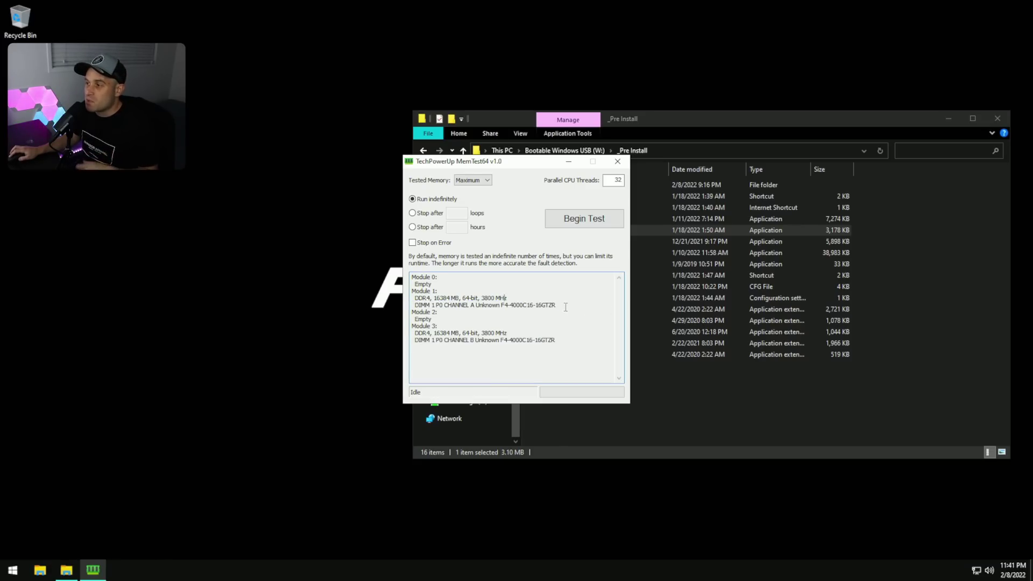
pyautogui.moveTo(565, 307); pyautogui.dragTo(530, 309)
pyautogui.click(616, 163)
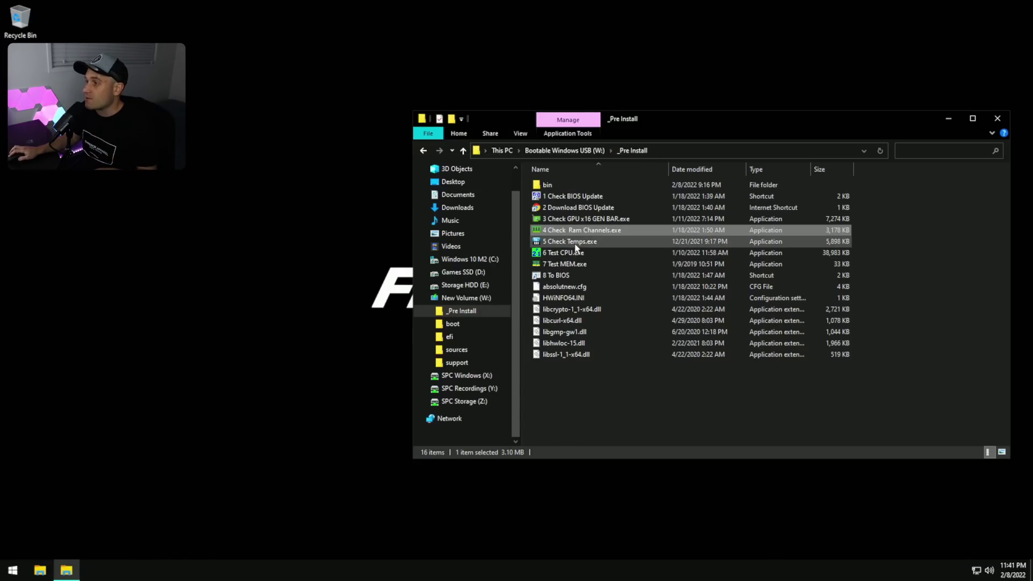
pyautogui.doubleClick(539, 242)
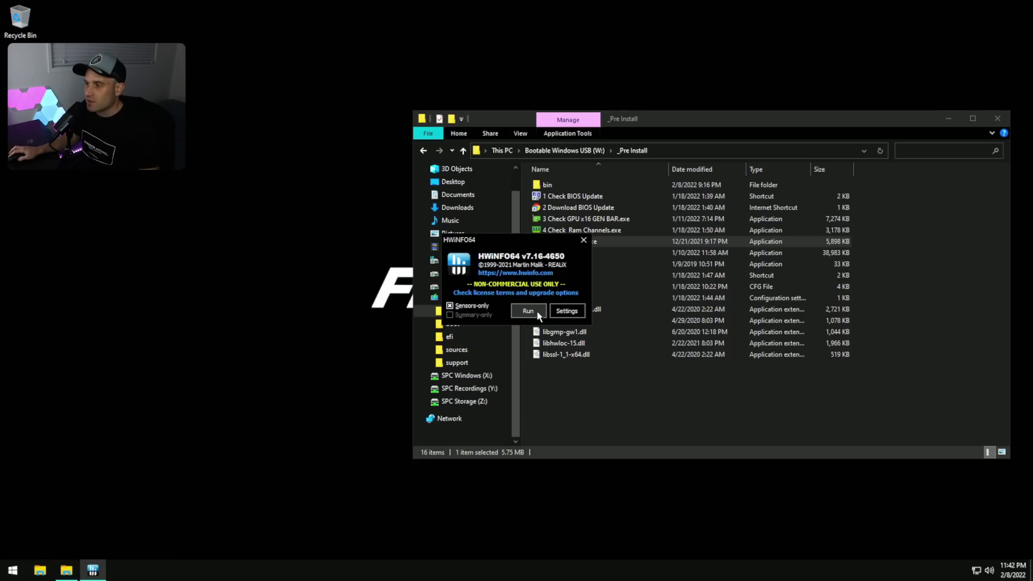
# Step: Start HWiNFO64 sensors and run a brief Prime95 stress-testing-only torture test, then exit Prime95
pyautogui.click(528, 311)
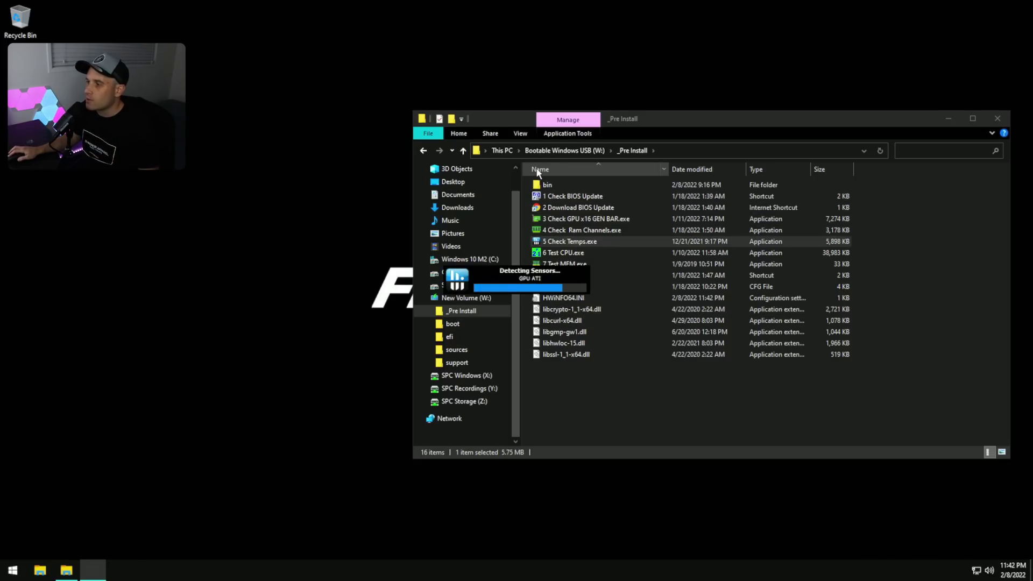
pyautogui.doubleClick(553, 263)
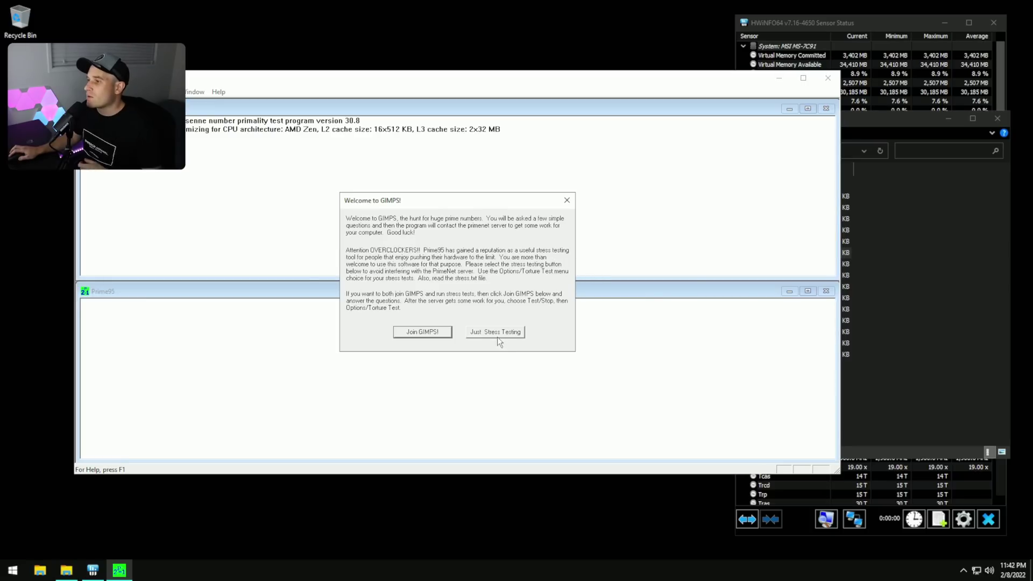
pyautogui.click(497, 334)
pyautogui.click(572, 198)
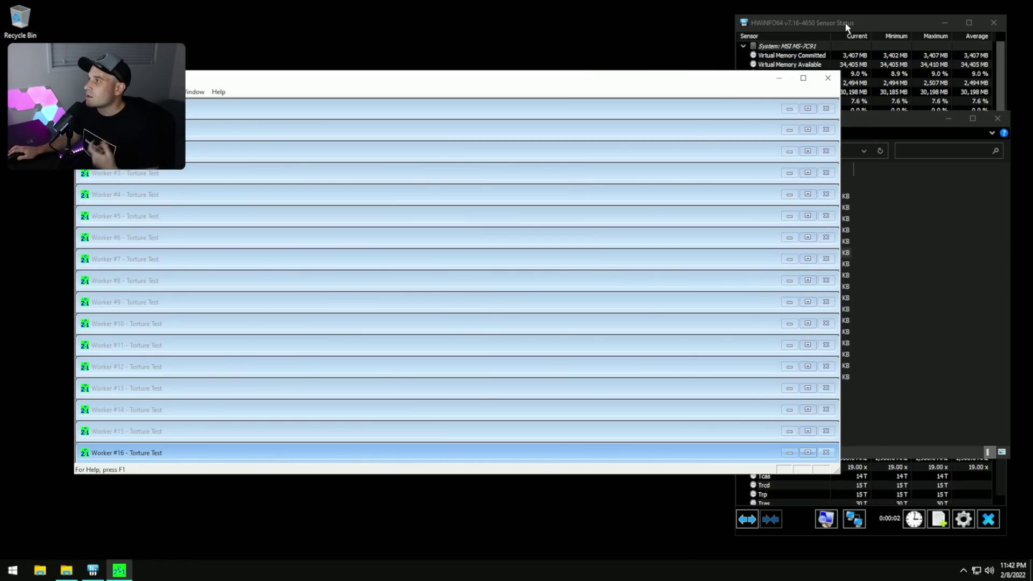
pyautogui.click(846, 24)
pyautogui.scroll(-10, 792, 296)
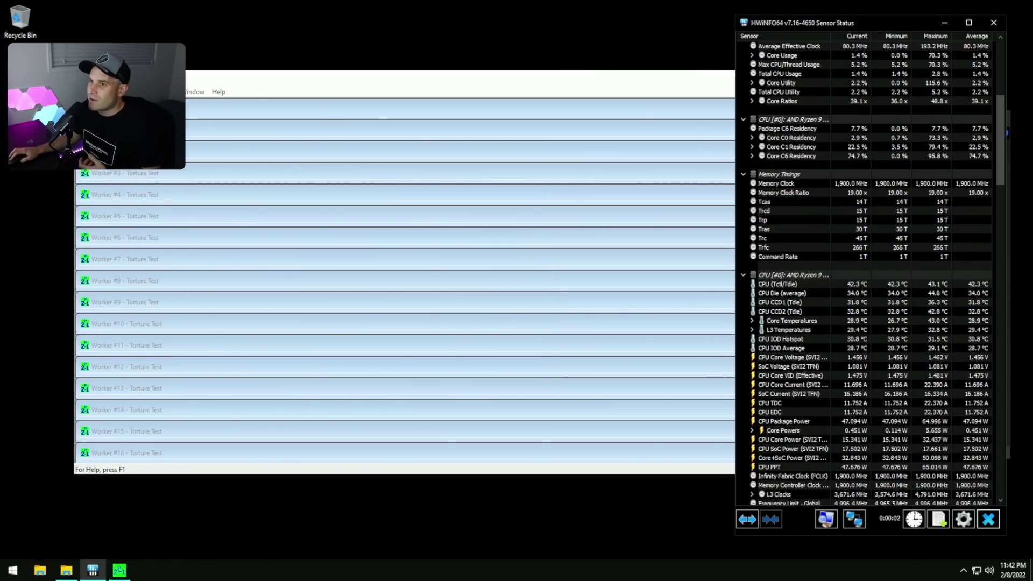
pyautogui.click(85, 91)
pyautogui.click(116, 176)
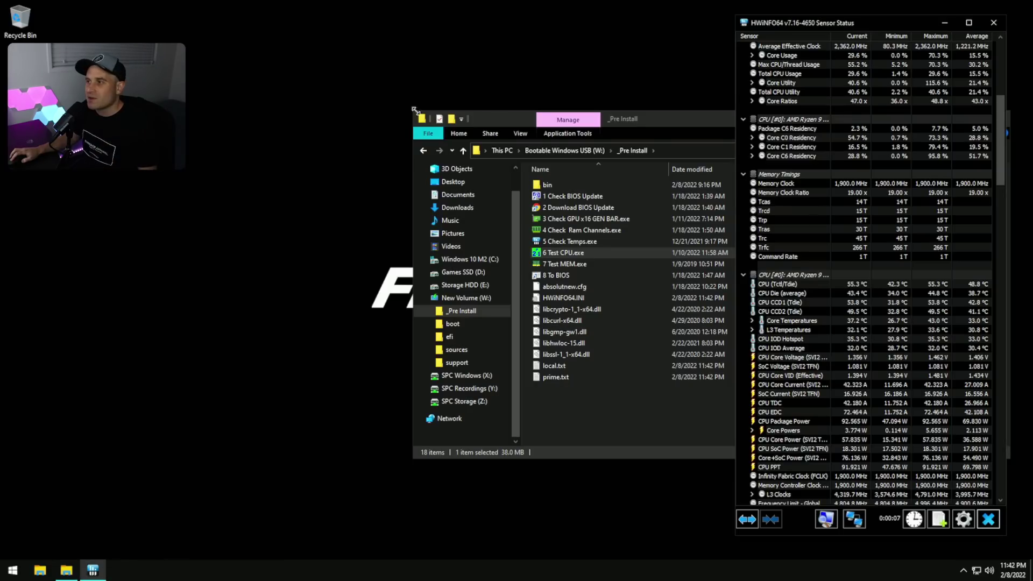
# Step: Run TestMem5 as administrator with the absolutnew.cfg config, then exit it
pyautogui.click(651, 388)
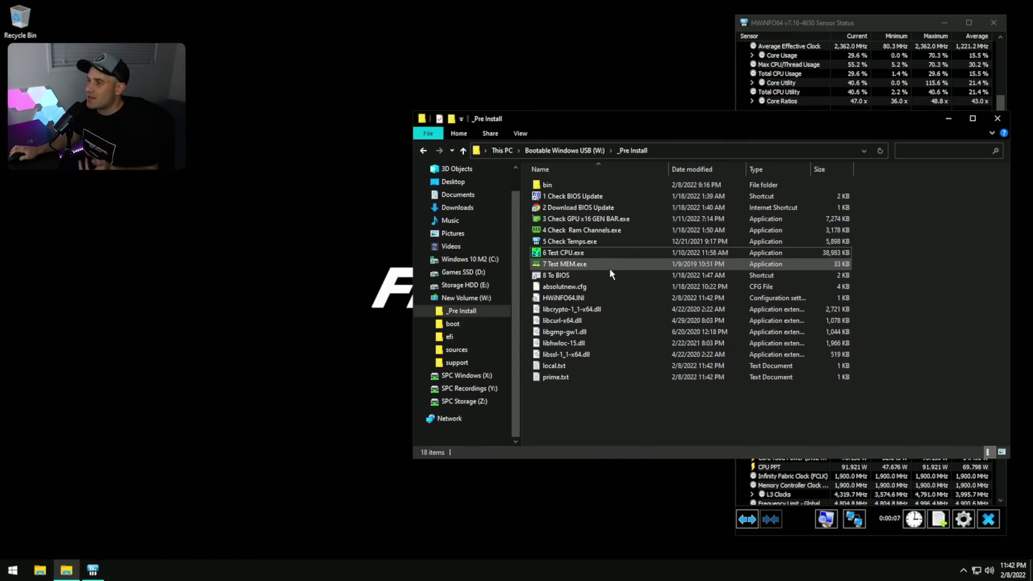
pyautogui.doubleClick(577, 265)
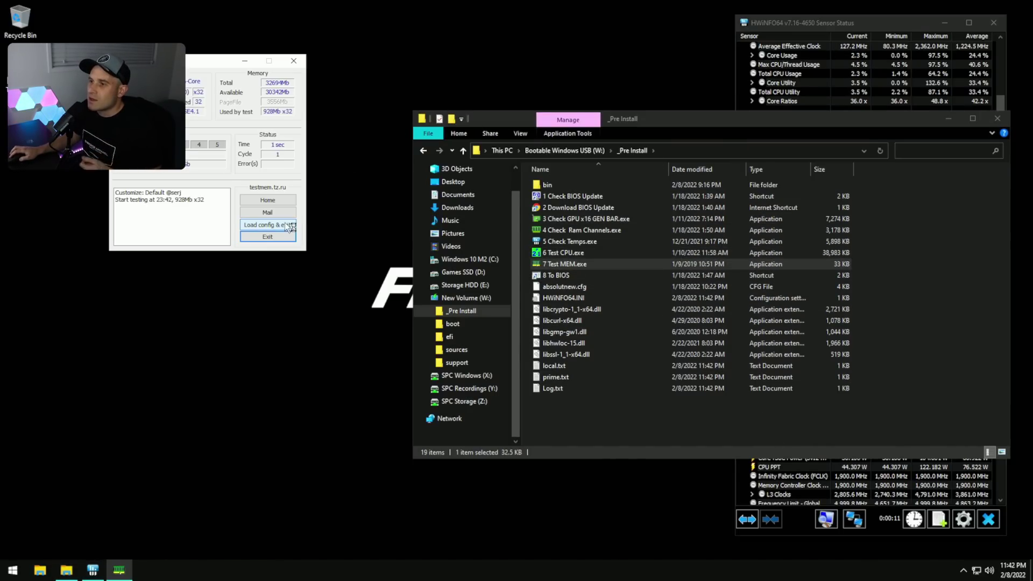
pyautogui.click(267, 225)
pyautogui.click(240, 171)
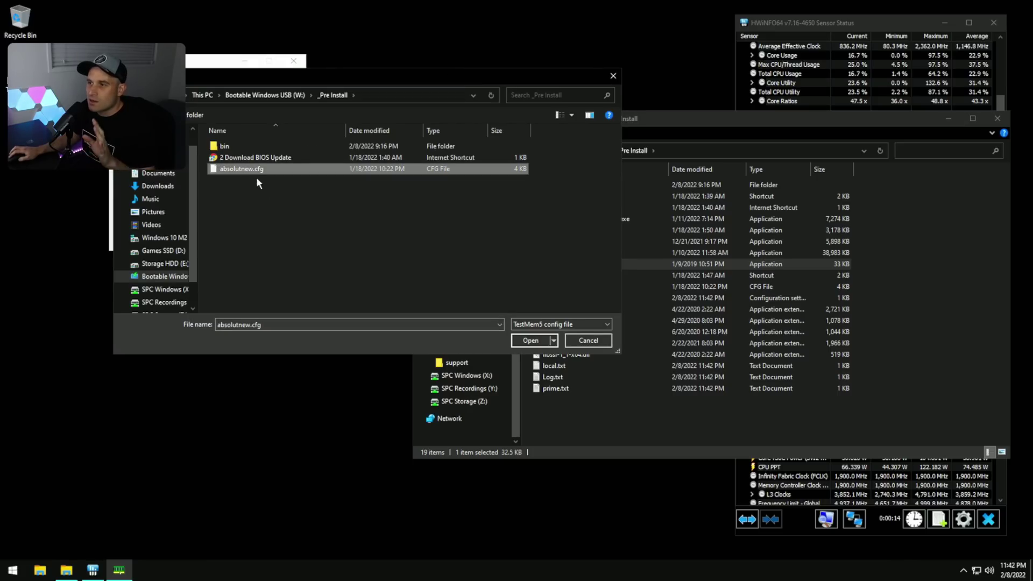
pyautogui.click(531, 342)
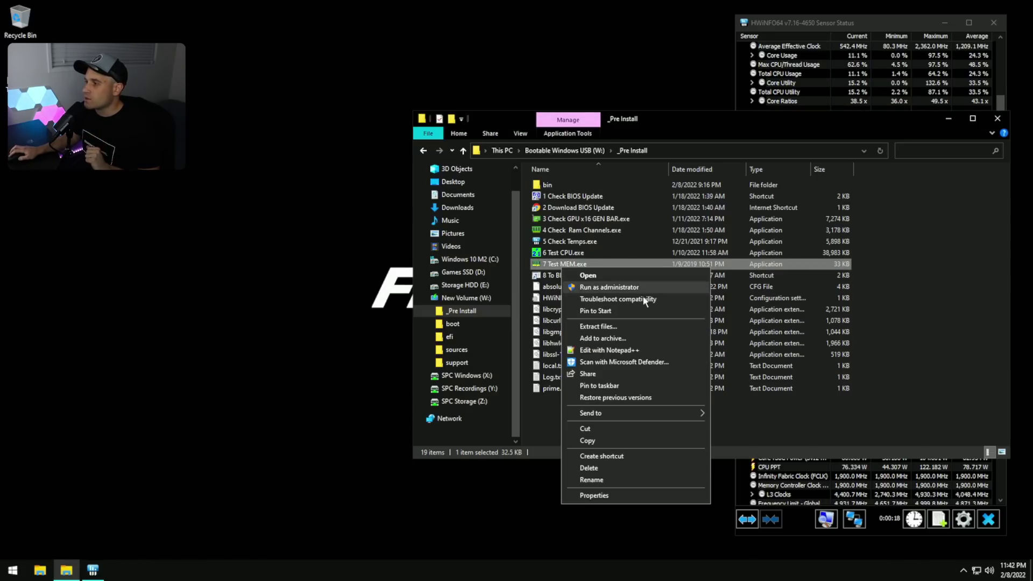
pyautogui.click(598, 287)
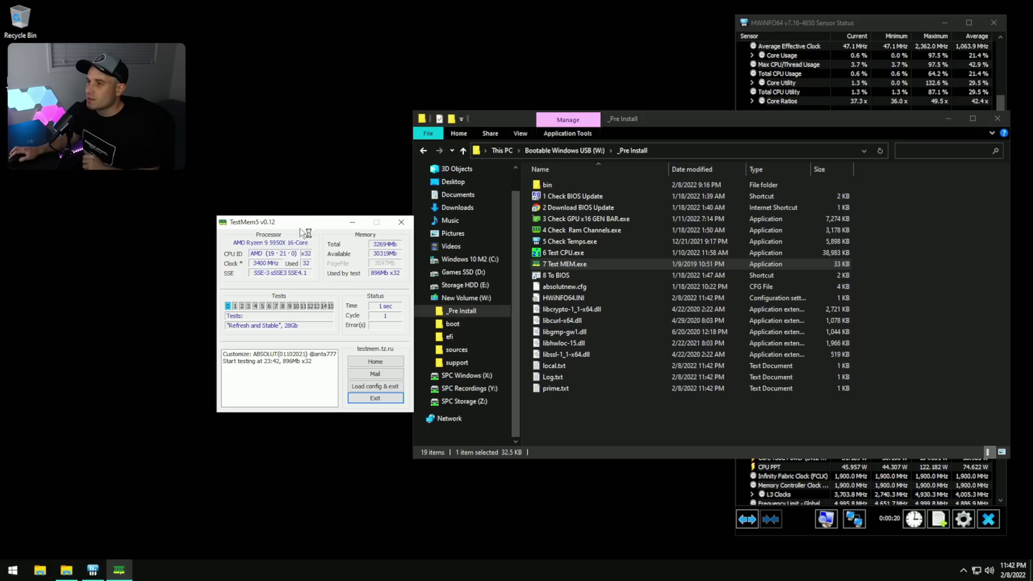
pyautogui.moveTo(300, 226); pyautogui.dragTo(403, 199)
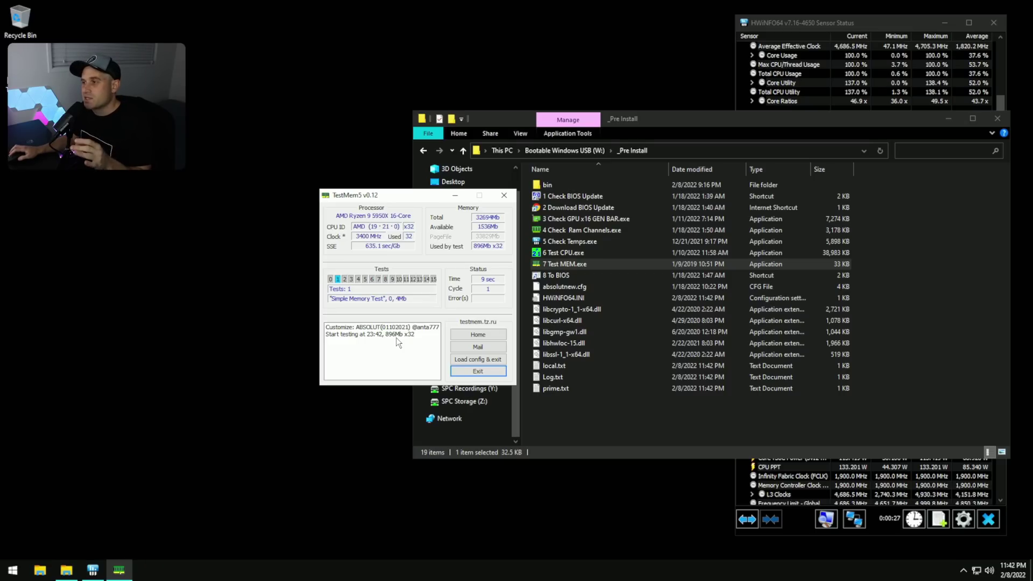
pyautogui.click(478, 371)
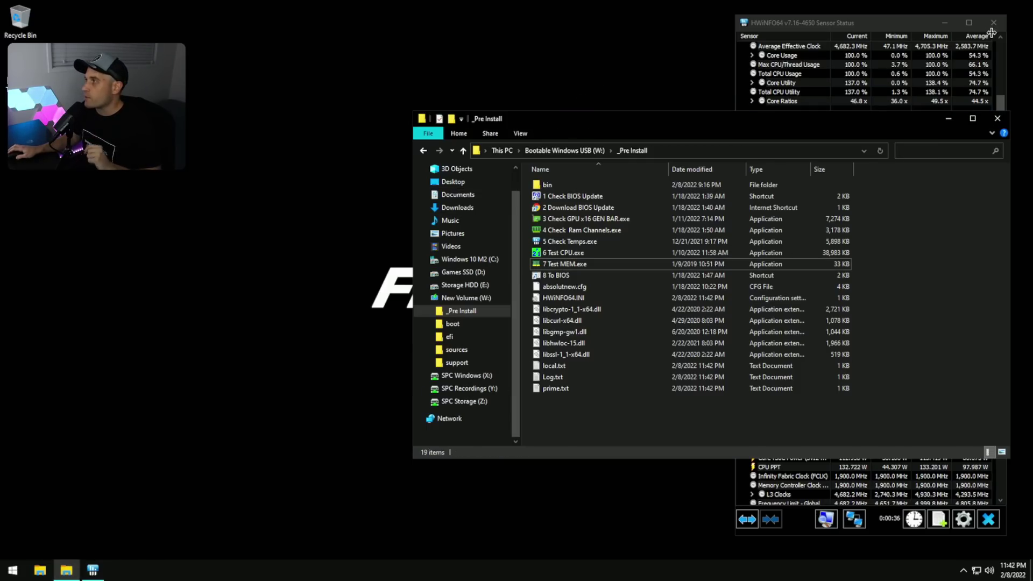
# Step: Return to the USB drive root, select then deselect autounattend.xml, and nudge the window left
pyautogui.click(423, 151)
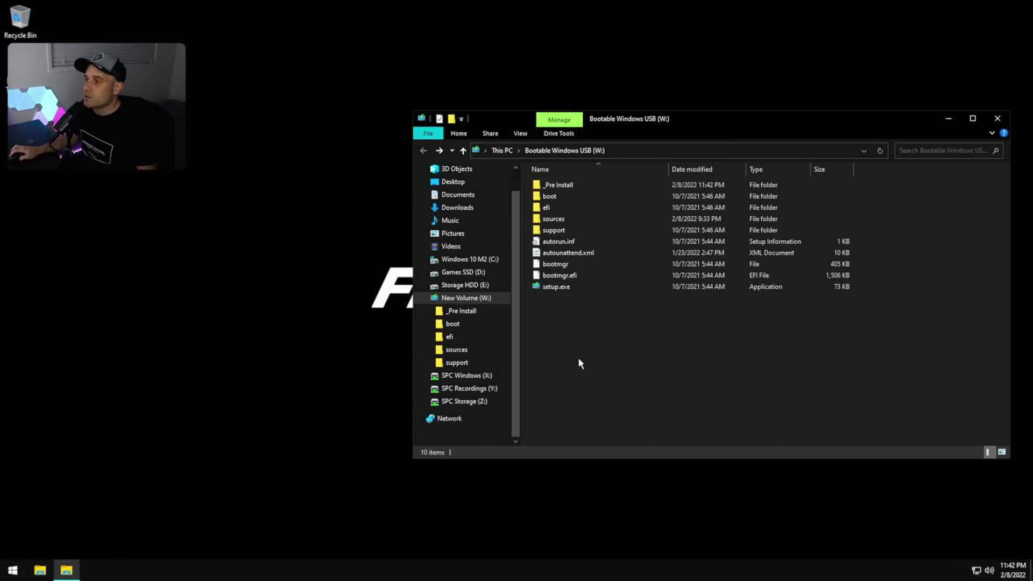
pyautogui.click(565, 253)
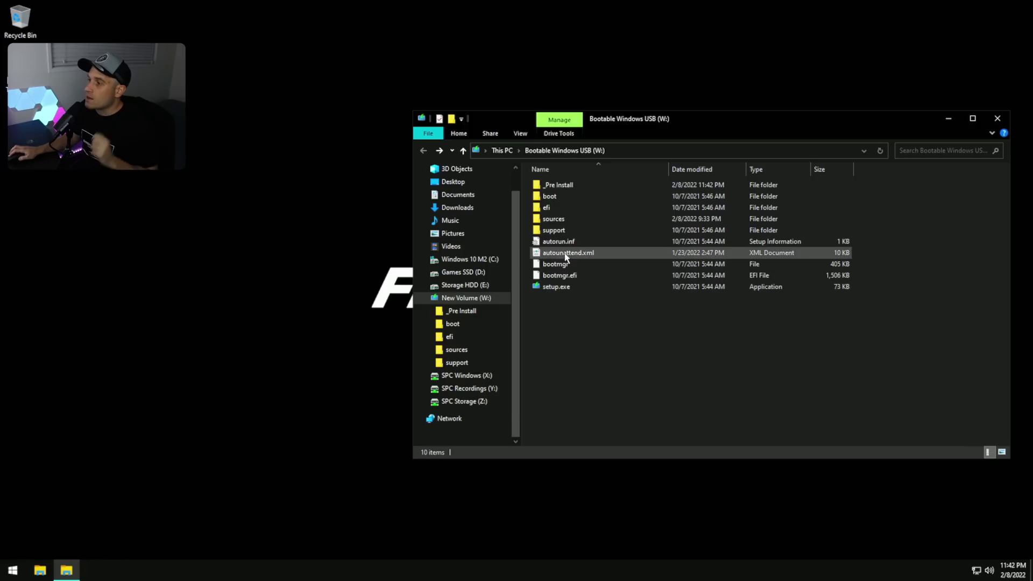
pyautogui.click(614, 342)
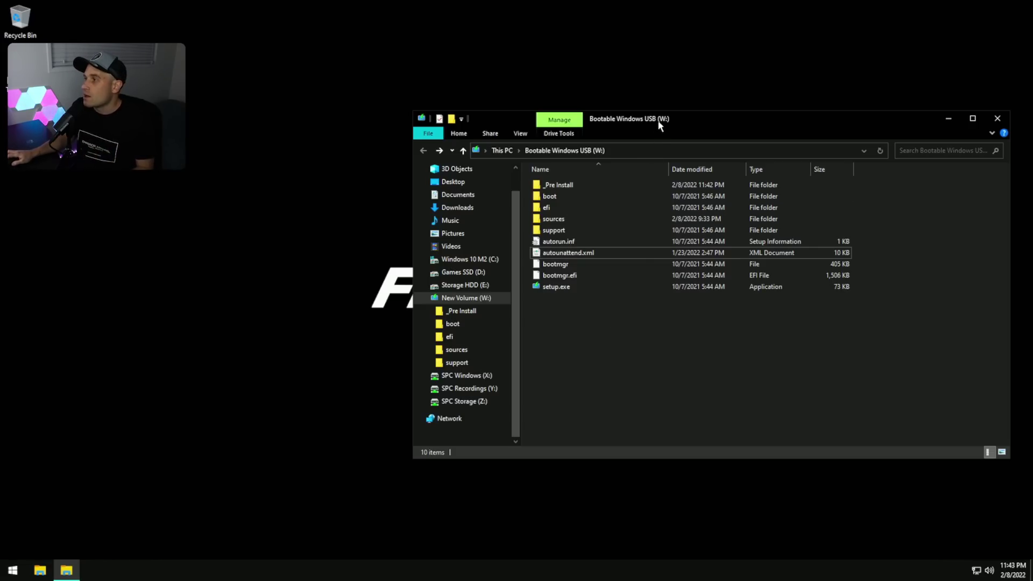
pyautogui.moveTo(657, 122); pyautogui.dragTo(617, 121)
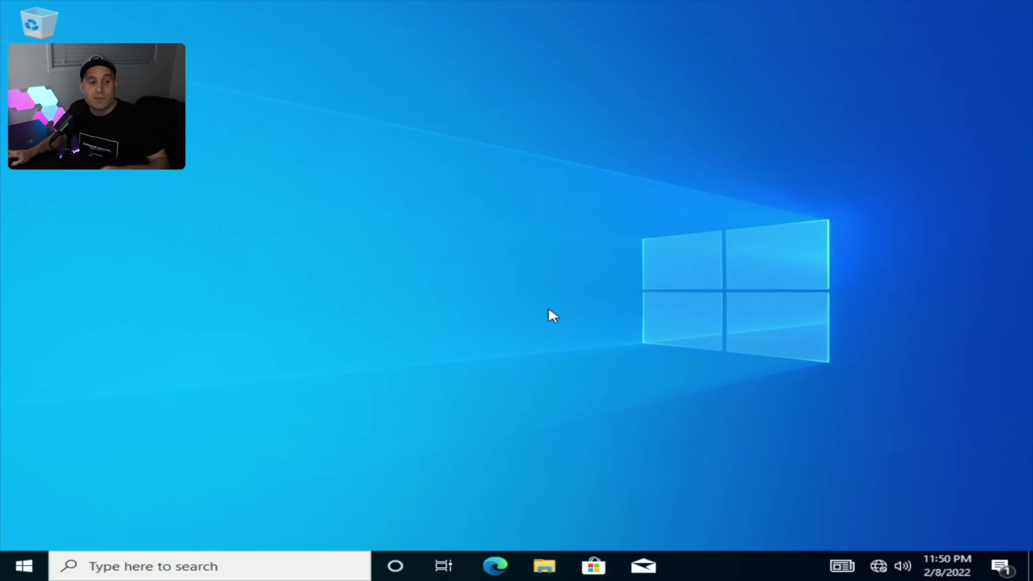
# Step: Open C:\Installers in a new Explorer window and place an expanded Task Manager beside it
pyautogui.click(545, 566)
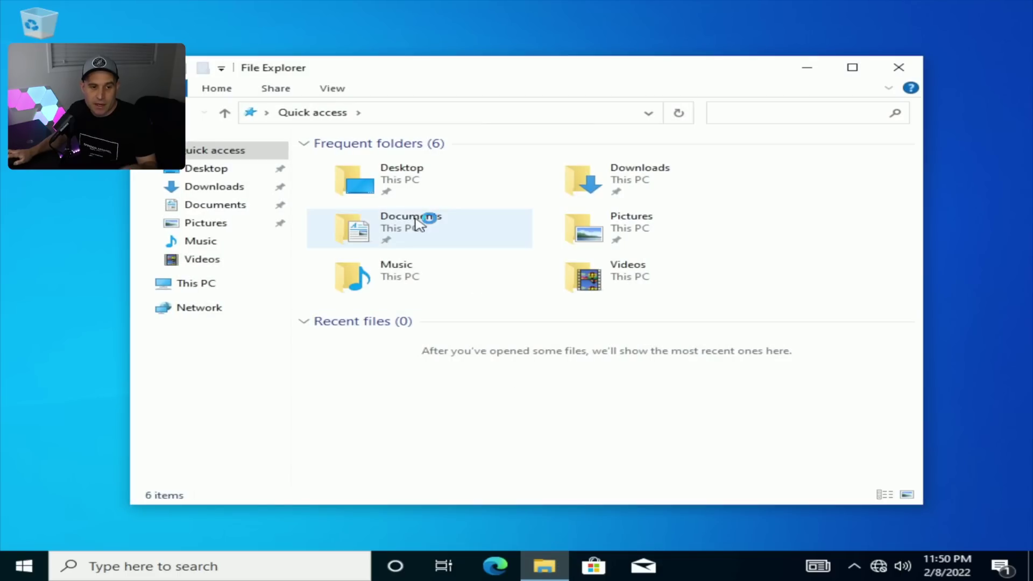
pyautogui.click(207, 283)
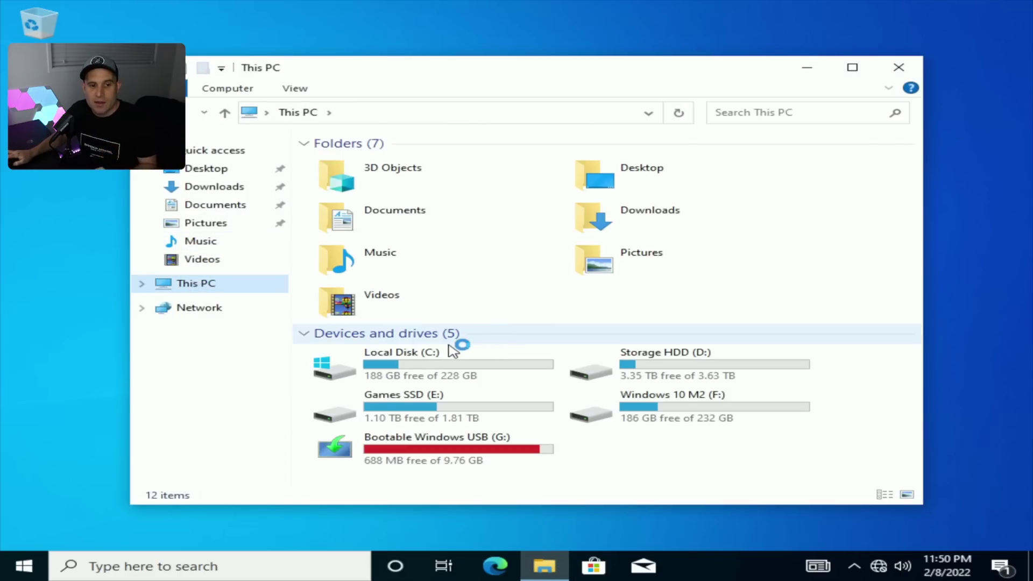
pyautogui.doubleClick(452, 351)
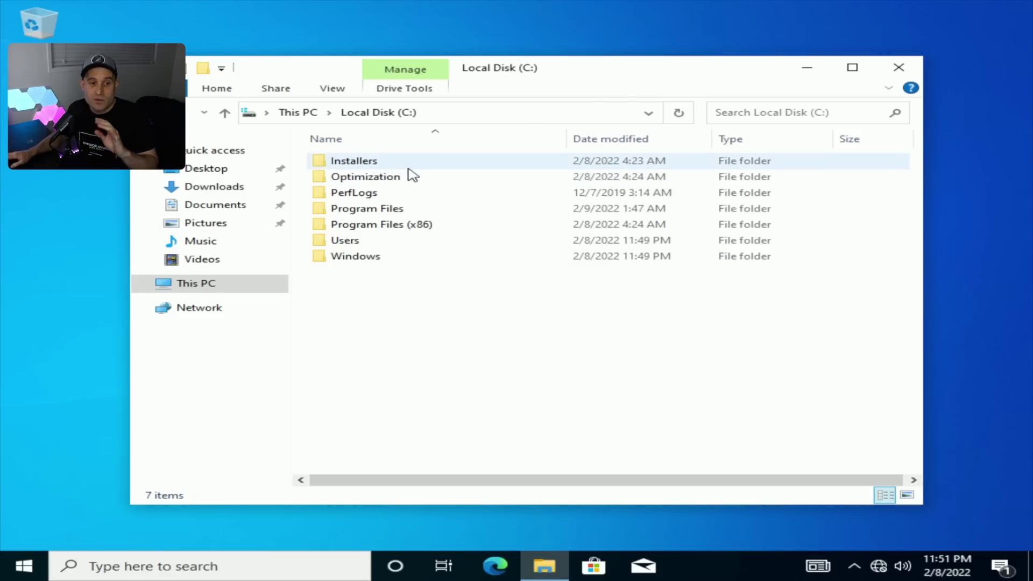
pyautogui.doubleClick(369, 162)
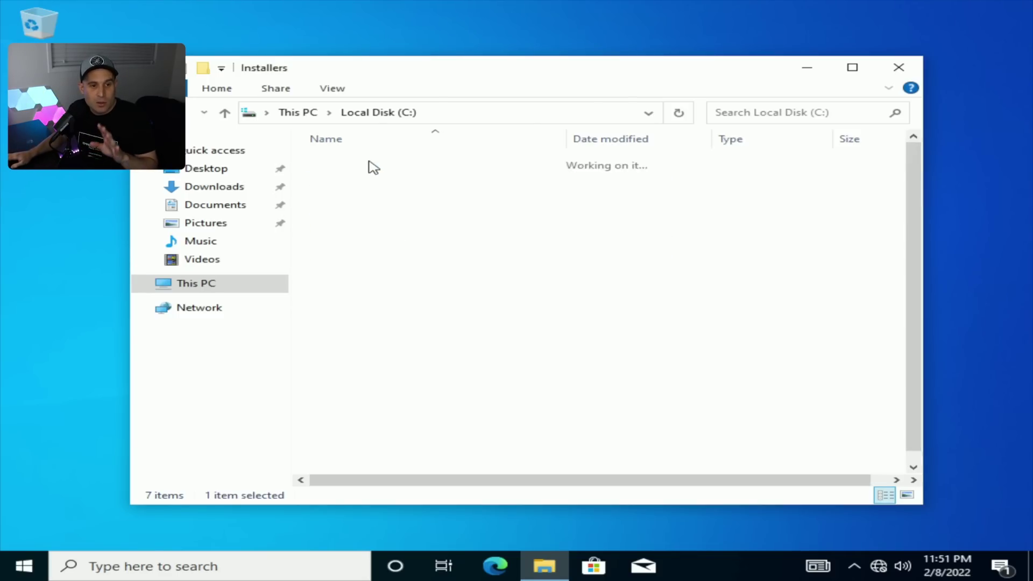
pyautogui.scroll(-1, 436, 274)
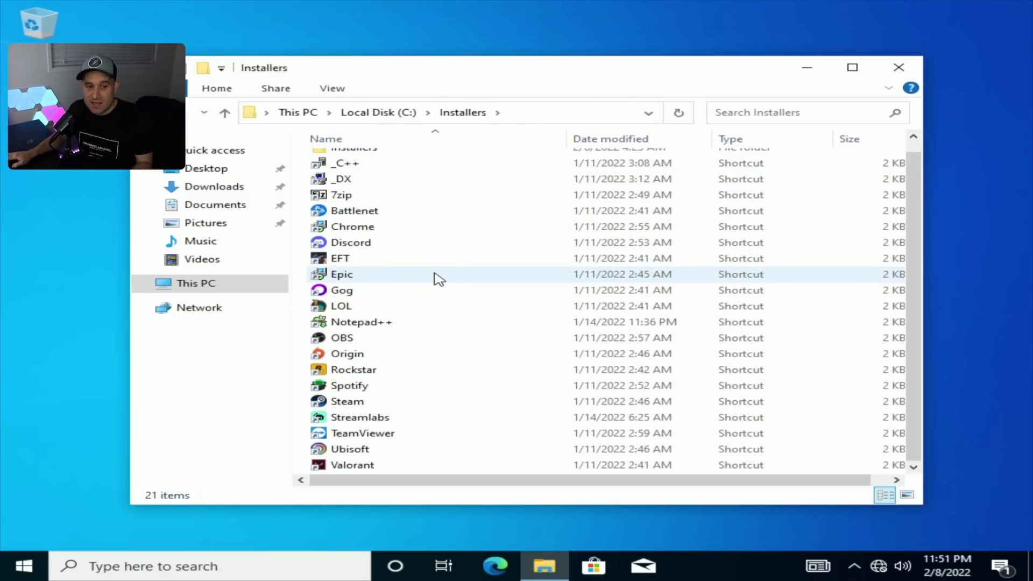
pyautogui.scroll(1, 425, 277)
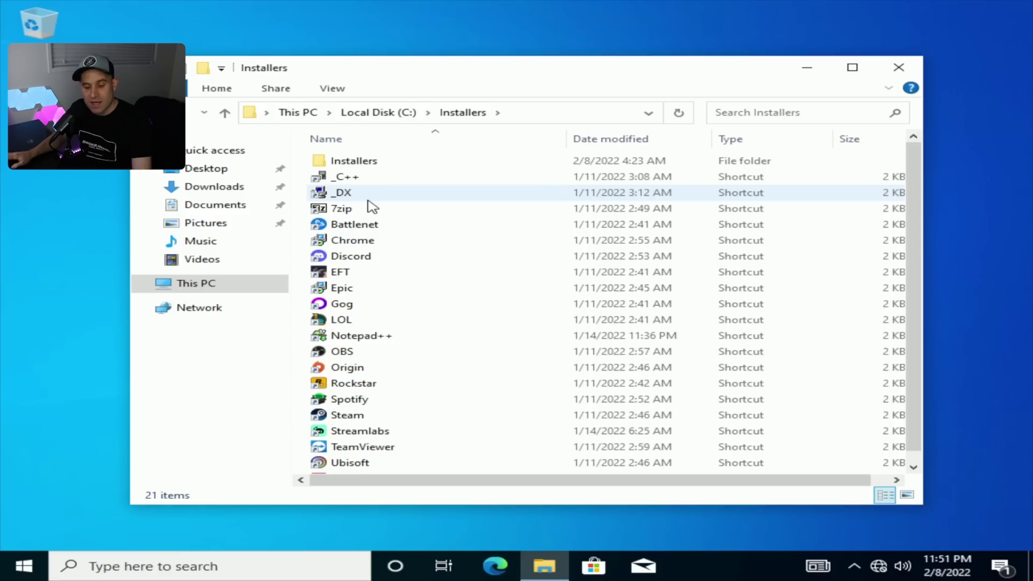
pyautogui.hotkey('ctrl', 'shift', 'Escape')
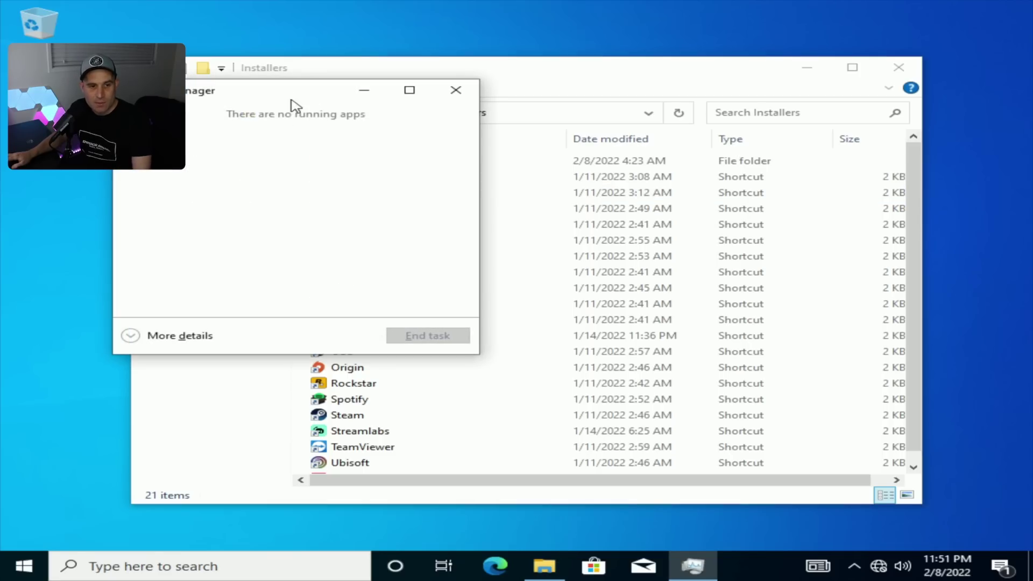
pyautogui.moveTo(292, 101); pyautogui.dragTo(842, 65)
pyautogui.click(571, 337)
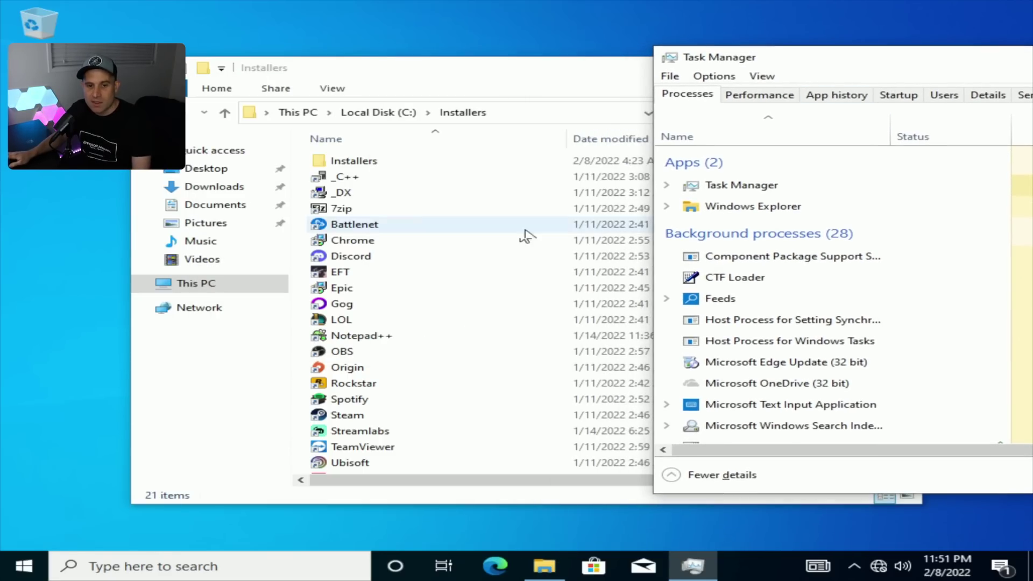
# Step: Run the _C++ and _DX installers while watching processes in Task Manager
pyautogui.doubleClick(350, 182)
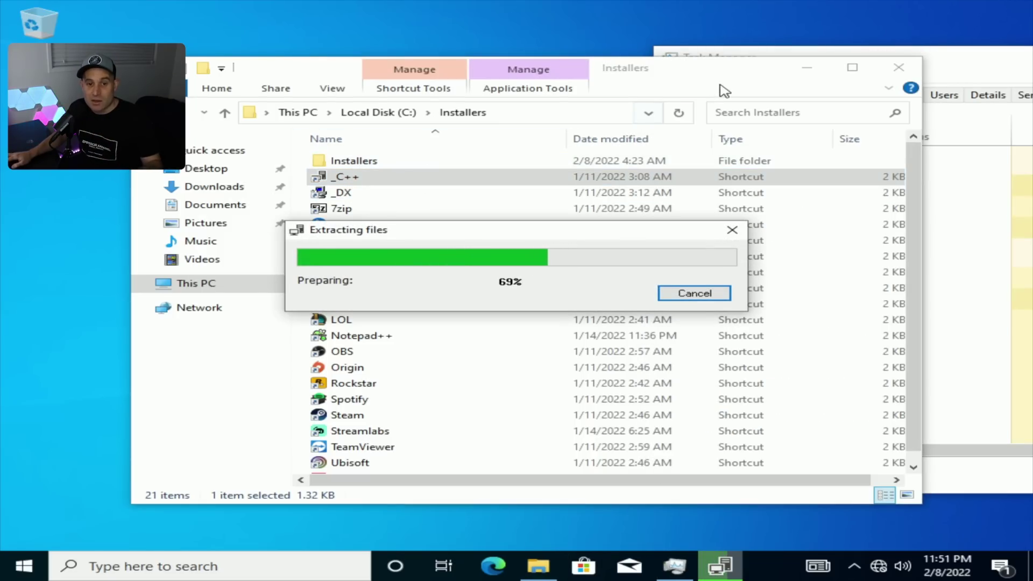
pyautogui.click(724, 57)
pyautogui.scroll(-4, 796, 269)
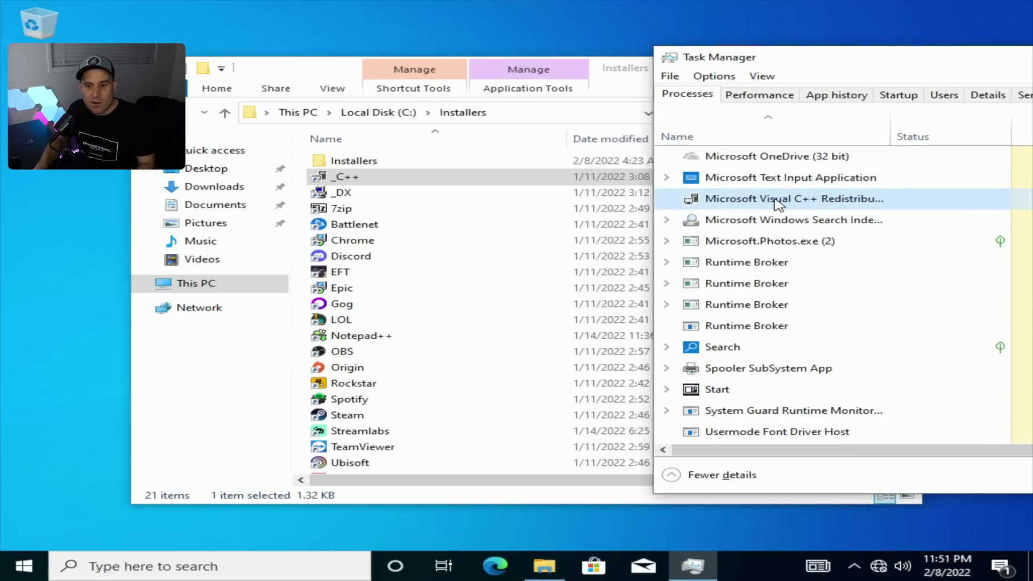
pyautogui.doubleClick(368, 198)
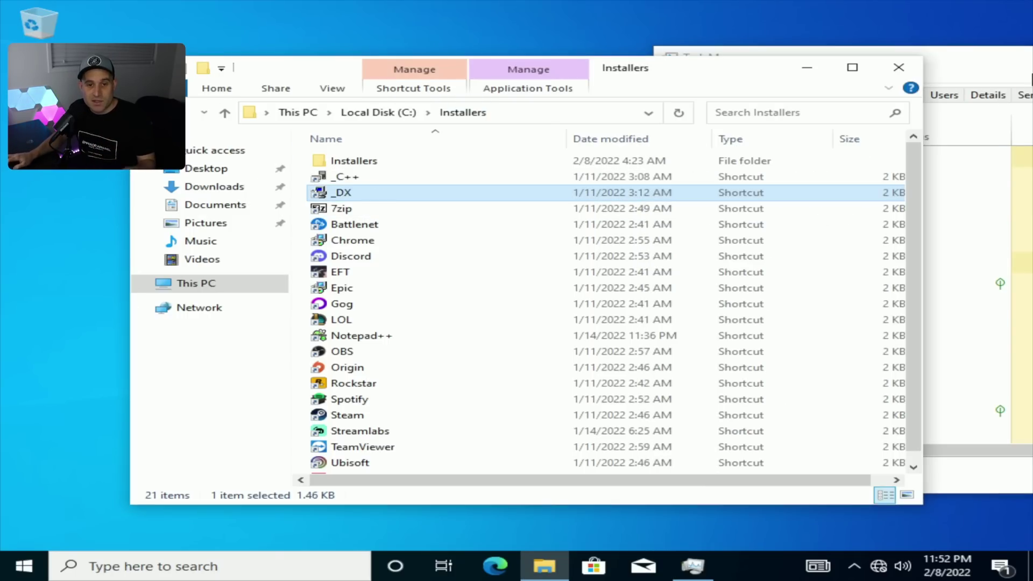
pyautogui.click(760, 264)
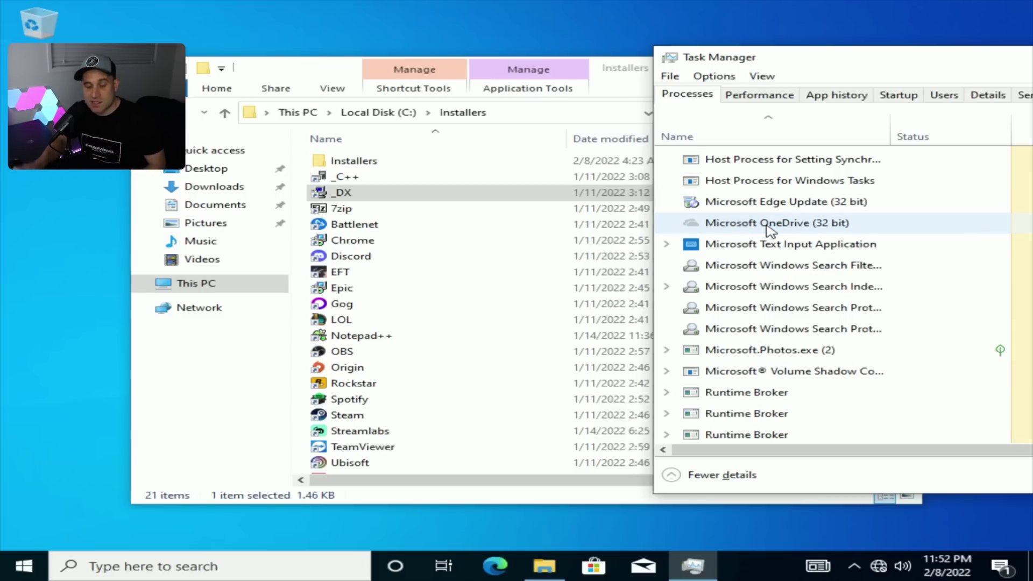
# Step: Run the Chrome installer and move the Explorer window to the right
pyautogui.click(343, 209)
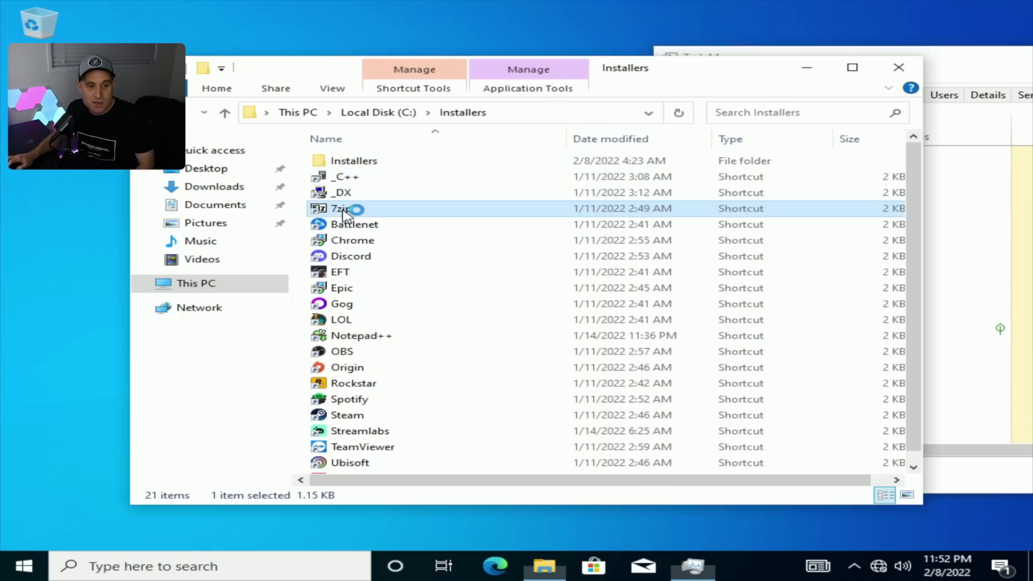
pyautogui.click(355, 241)
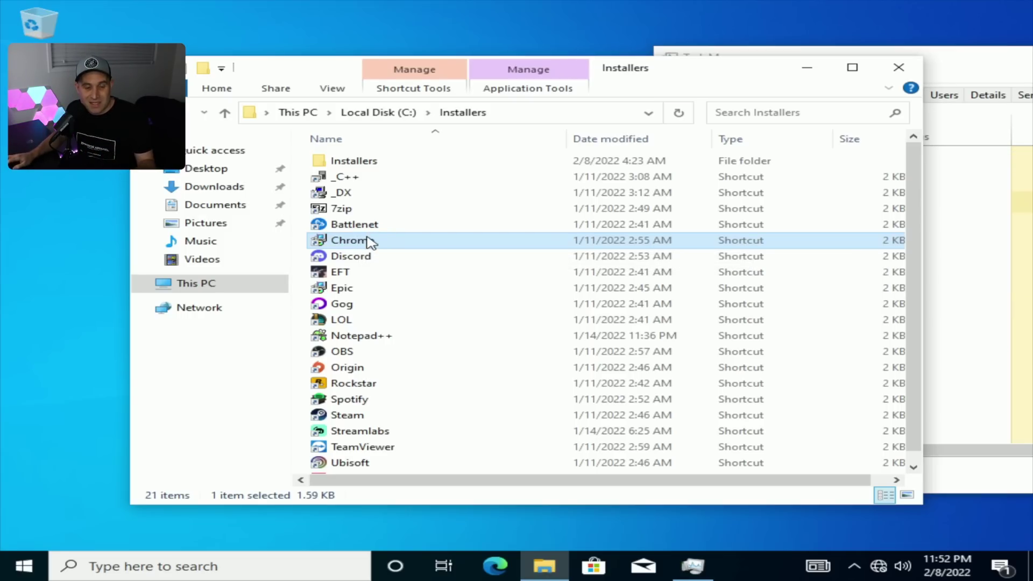
pyautogui.doubleClick(369, 242)
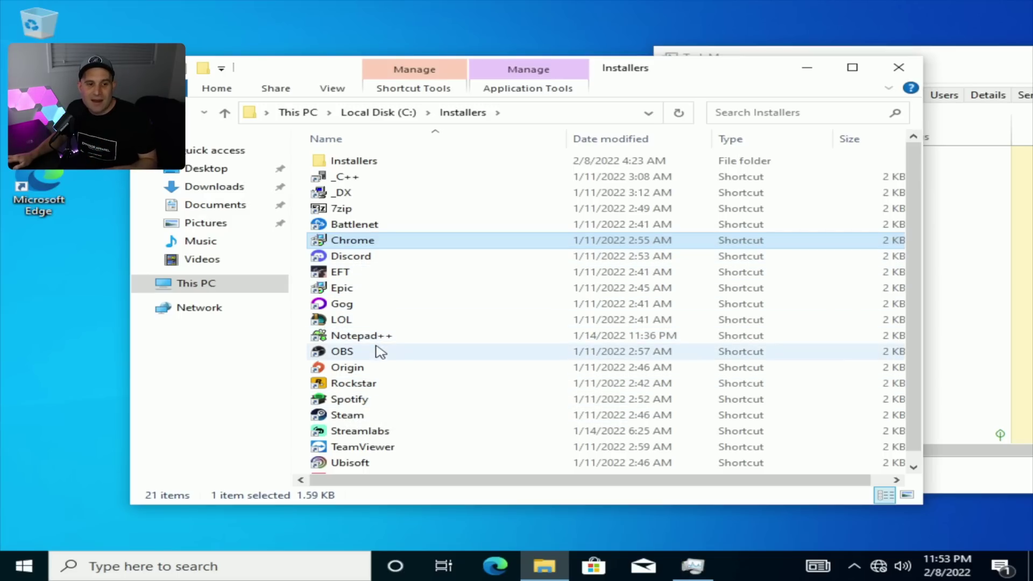
pyautogui.scroll(-1, 371, 356)
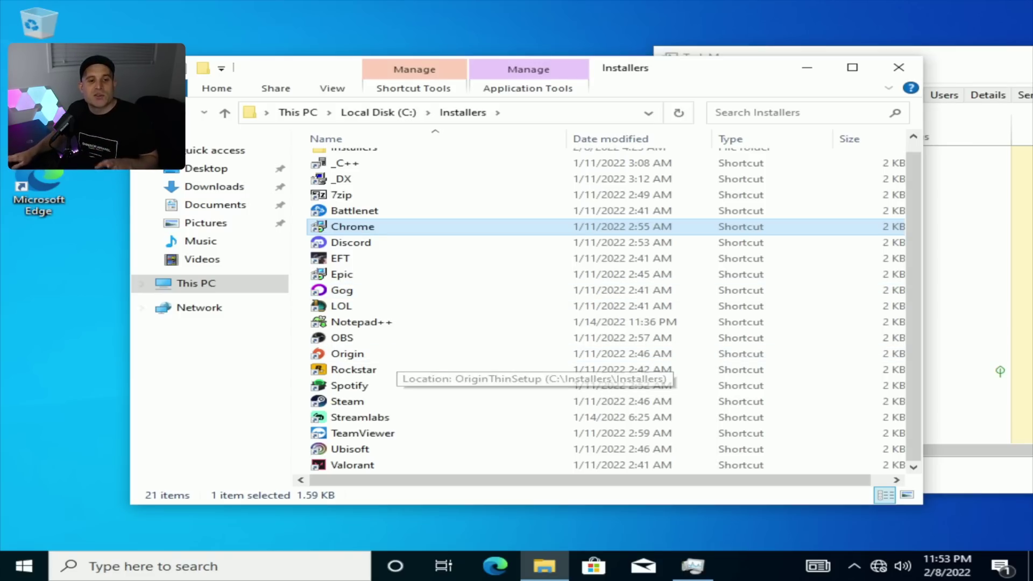
pyautogui.moveTo(666, 80); pyautogui.dragTo(782, 72)
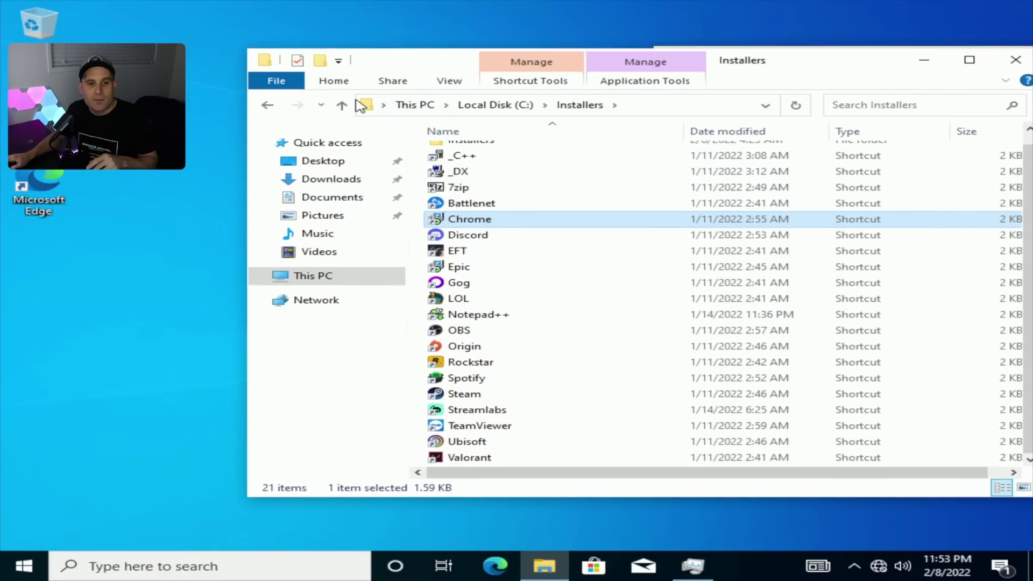
# Step: Open C:\Optimization\1 Install Internet Drivers and launch Device Manager from it
pyautogui.click(269, 106)
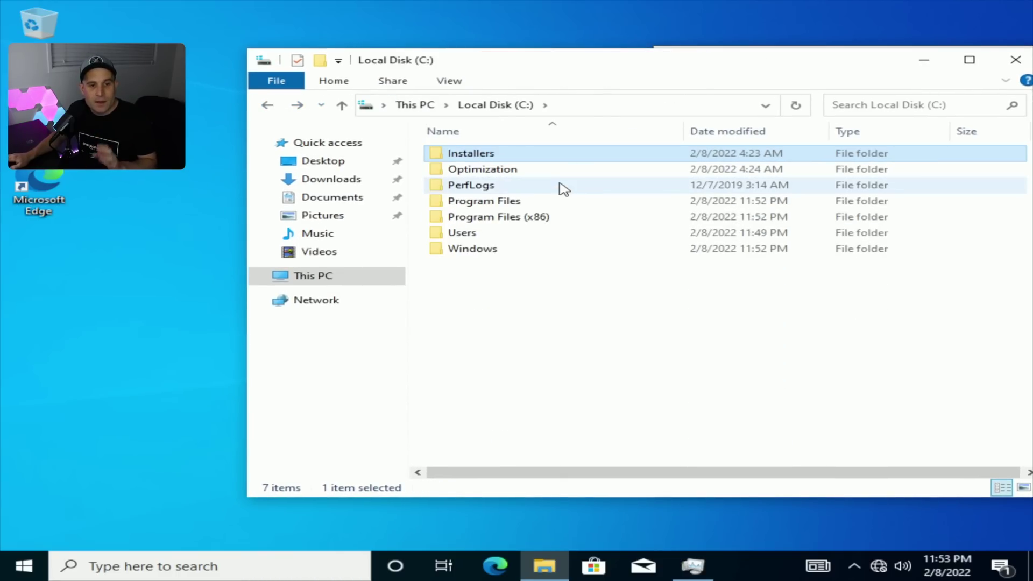
pyautogui.doubleClick(529, 170)
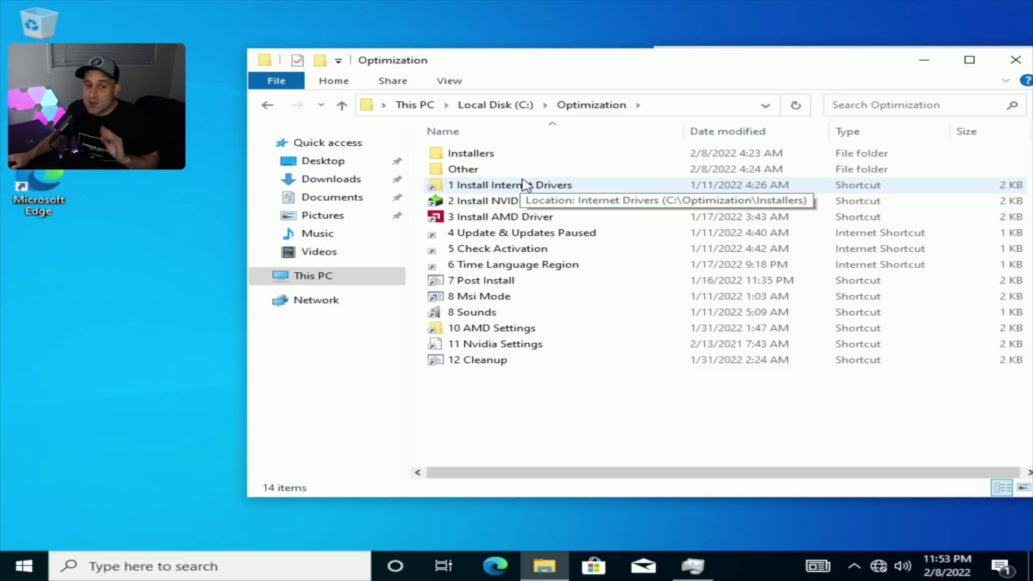
pyautogui.doubleClick(525, 186)
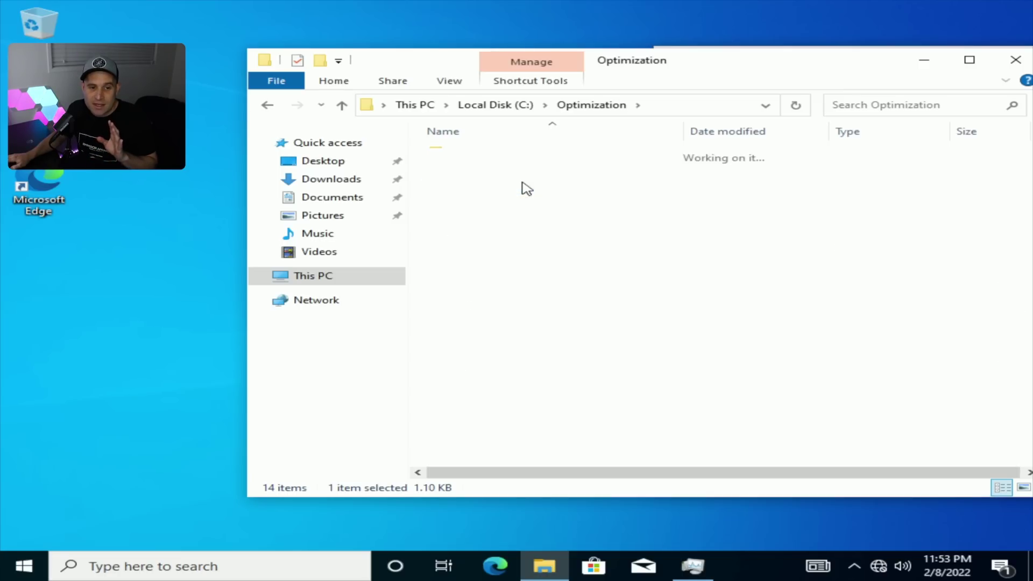
pyautogui.doubleClick(495, 216)
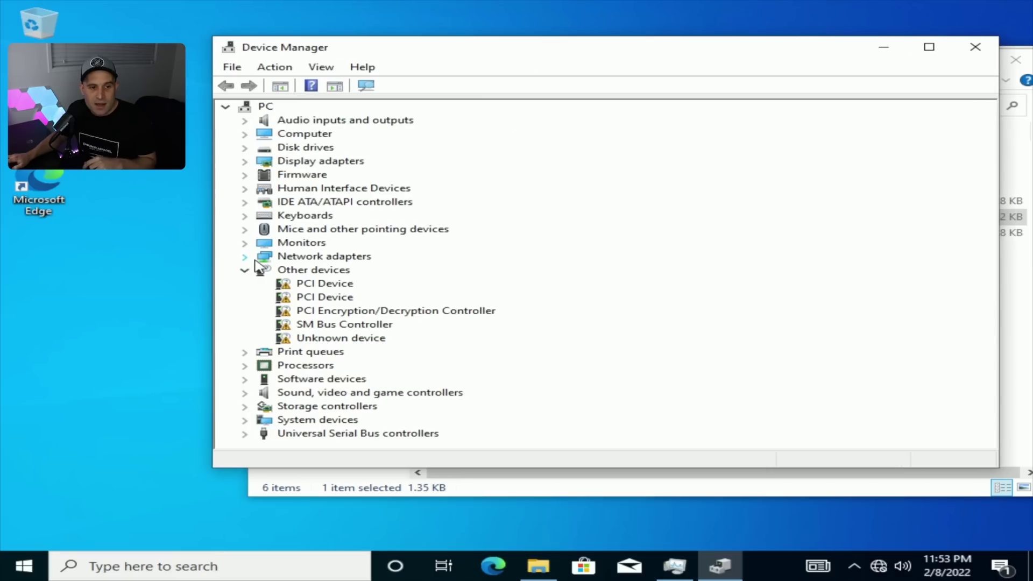
# Step: Update the Realtek PCIe 2.5GbE Family Controller driver from C:\Optimization\Installers\Internet Drivers
pyautogui.click(246, 257)
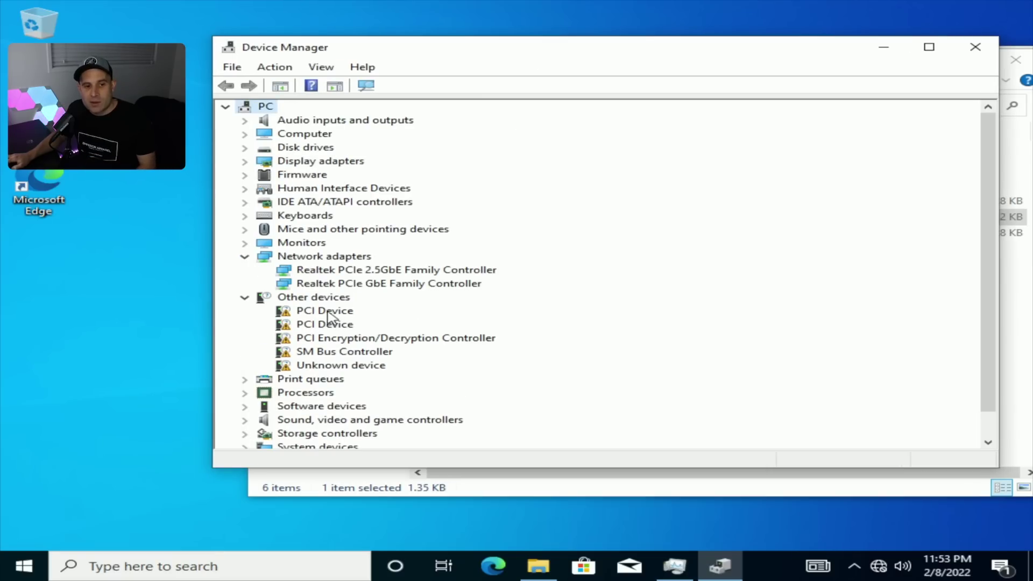
pyautogui.rightClick(391, 270)
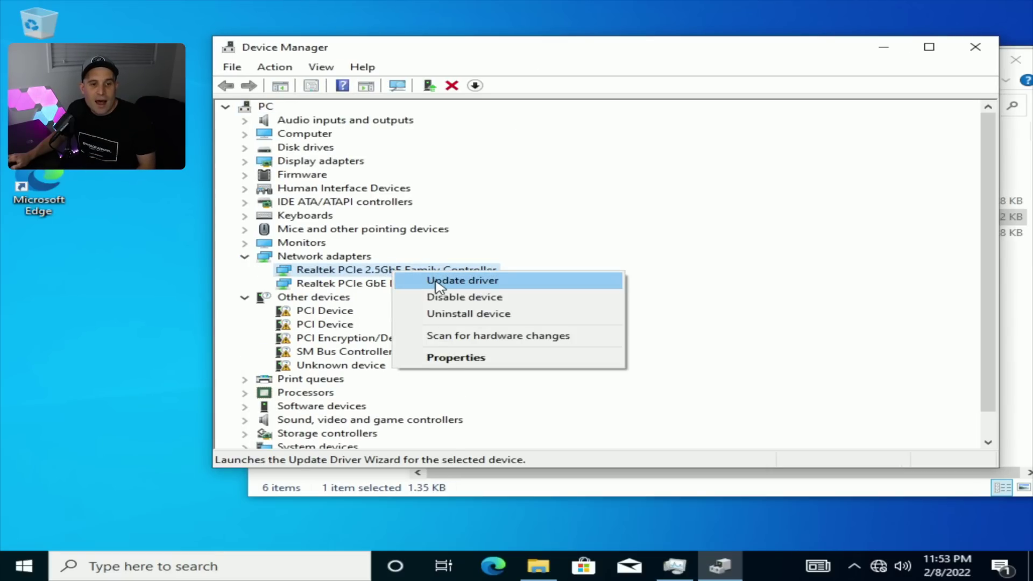
pyautogui.click(433, 281)
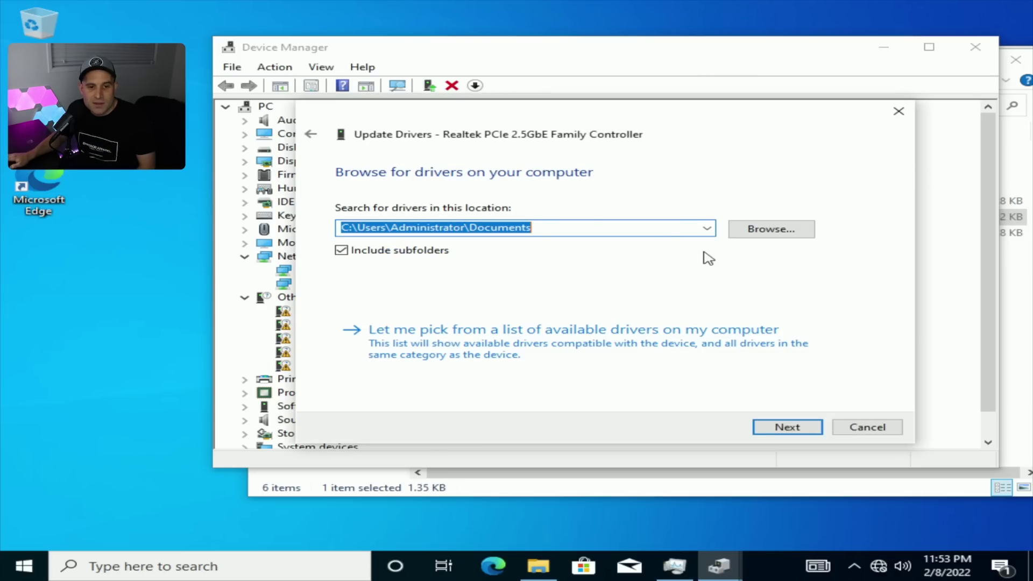
pyautogui.click(741, 232)
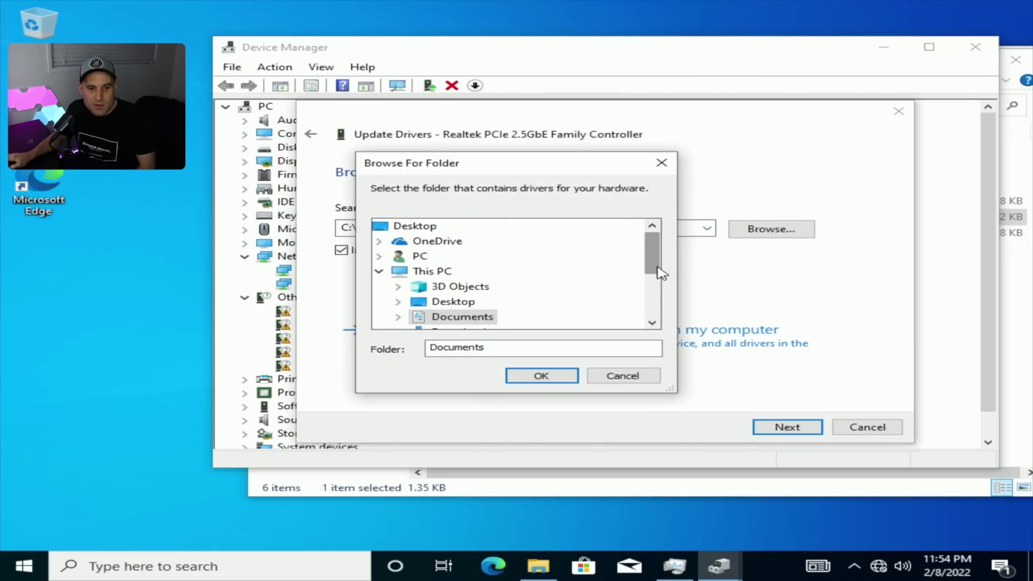
pyautogui.scroll(-2, 658, 266)
pyautogui.doubleClick(473, 298)
pyautogui.doubleClick(512, 261)
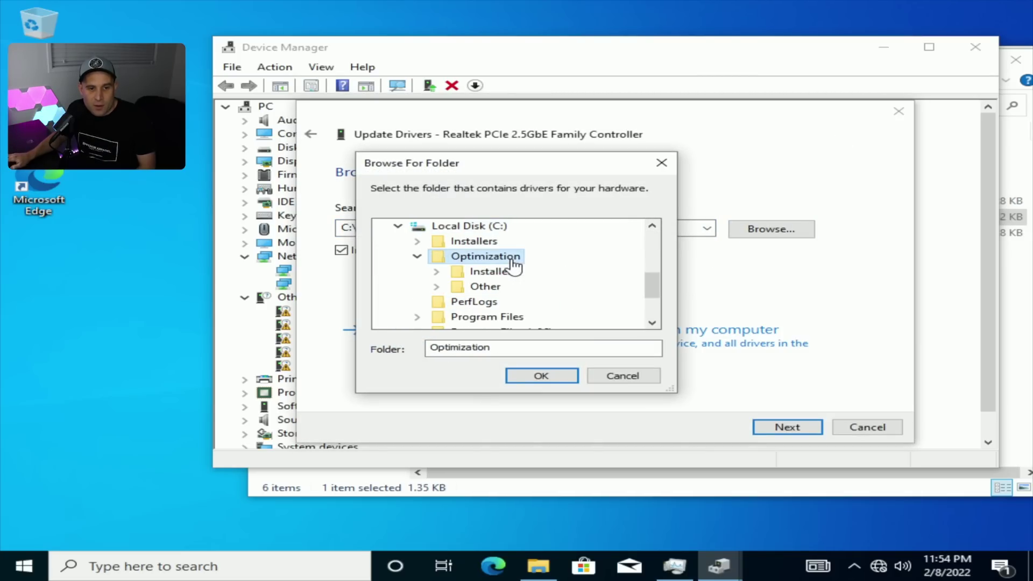
pyautogui.doubleClick(500, 271)
pyautogui.doubleClick(517, 301)
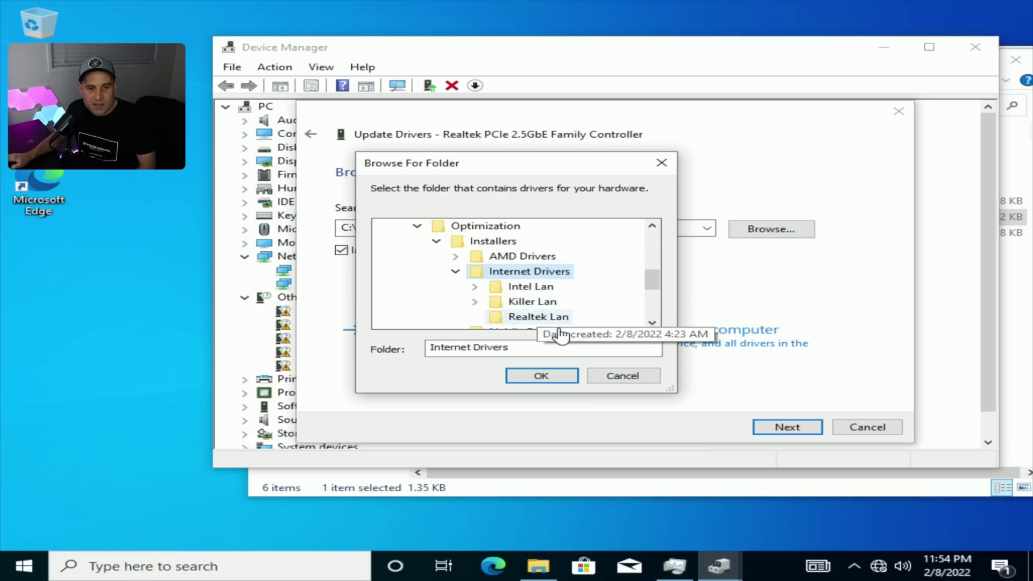
pyautogui.click(538, 375)
pyautogui.click(786, 427)
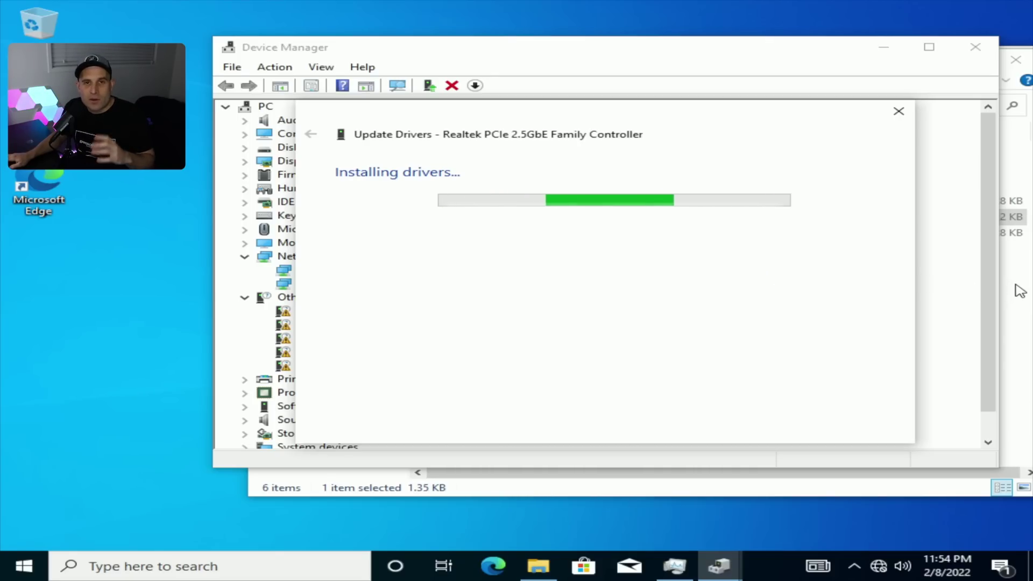
# Step: Glance at the Aquantia and Marvell installers, return to Optimization, and dismiss the update and Device Manager
pyautogui.click(1017, 289)
pyautogui.click(527, 203)
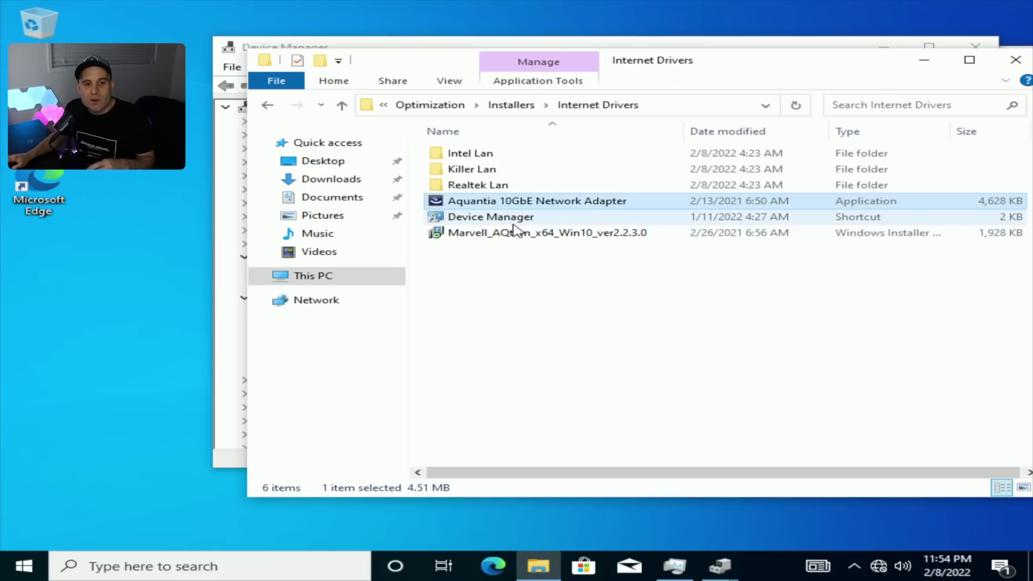
pyautogui.click(514, 234)
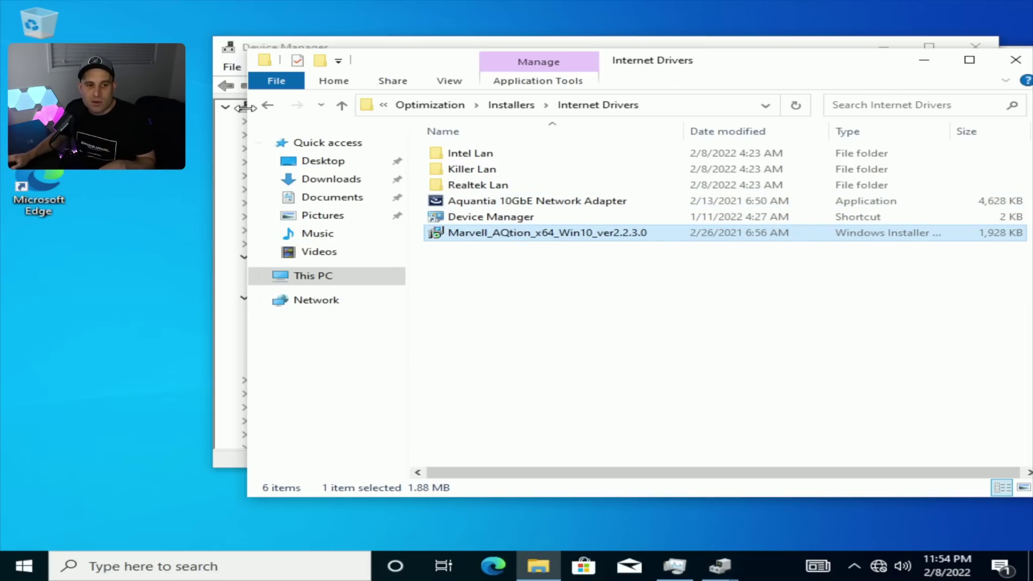
pyautogui.click(268, 105)
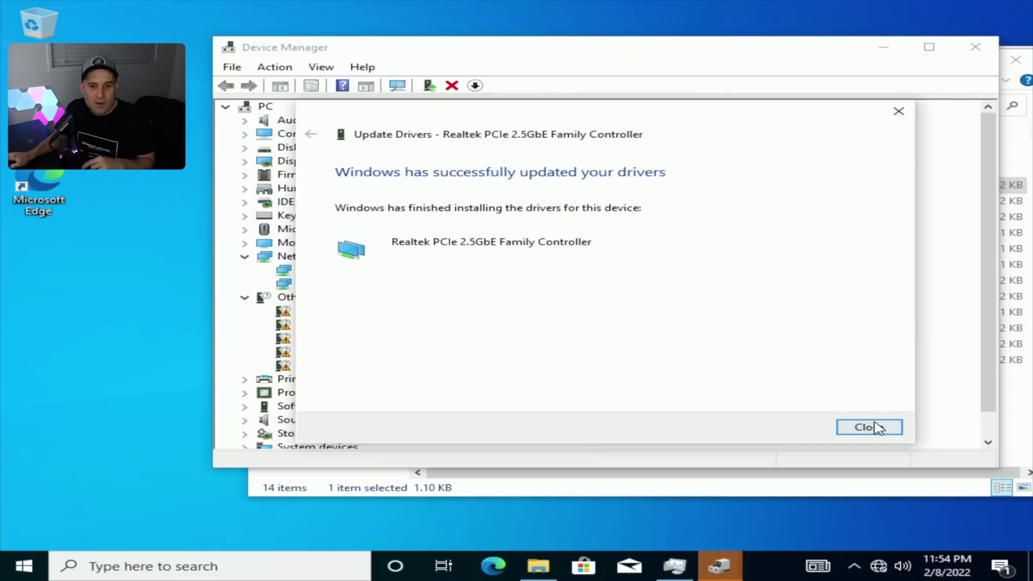
pyautogui.click(870, 427)
pyautogui.click(975, 47)
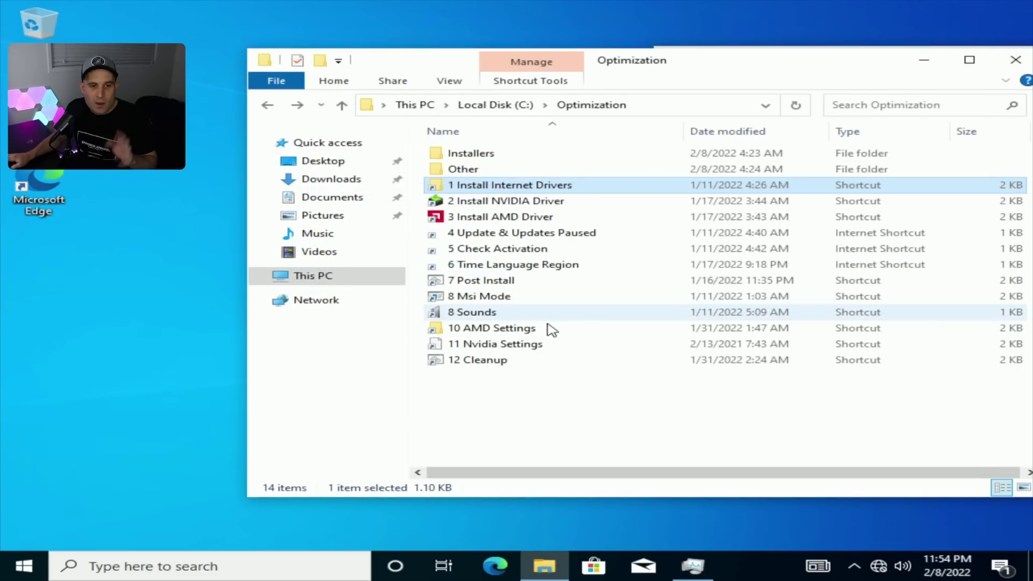
# Step: Launch 3 Install AMD Driver and start a Minimal Install of the Radeon driver
pyautogui.click(508, 203)
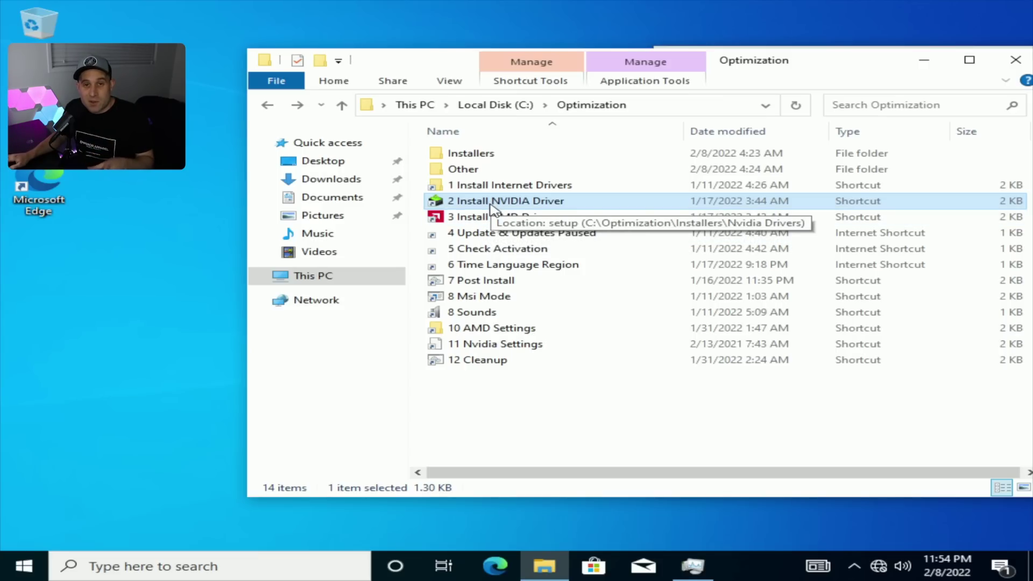
pyautogui.doubleClick(496, 217)
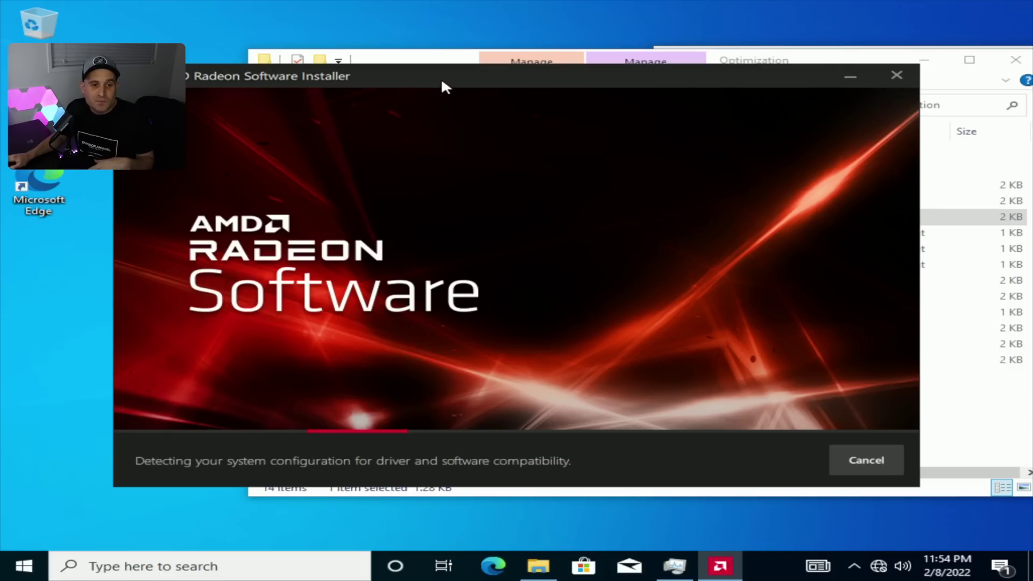
pyautogui.moveTo(443, 82); pyautogui.dragTo(552, 81)
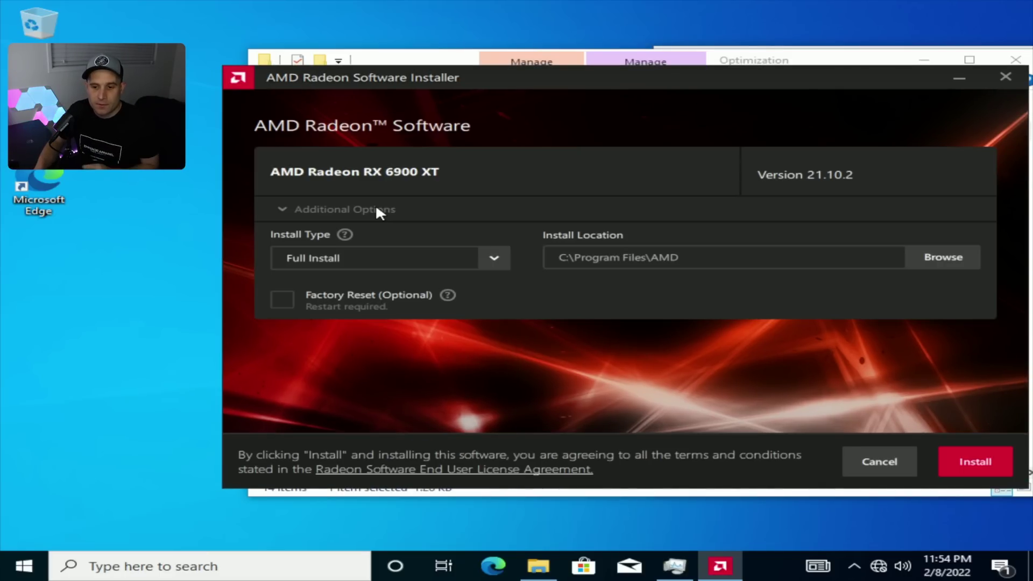
pyautogui.click(346, 262)
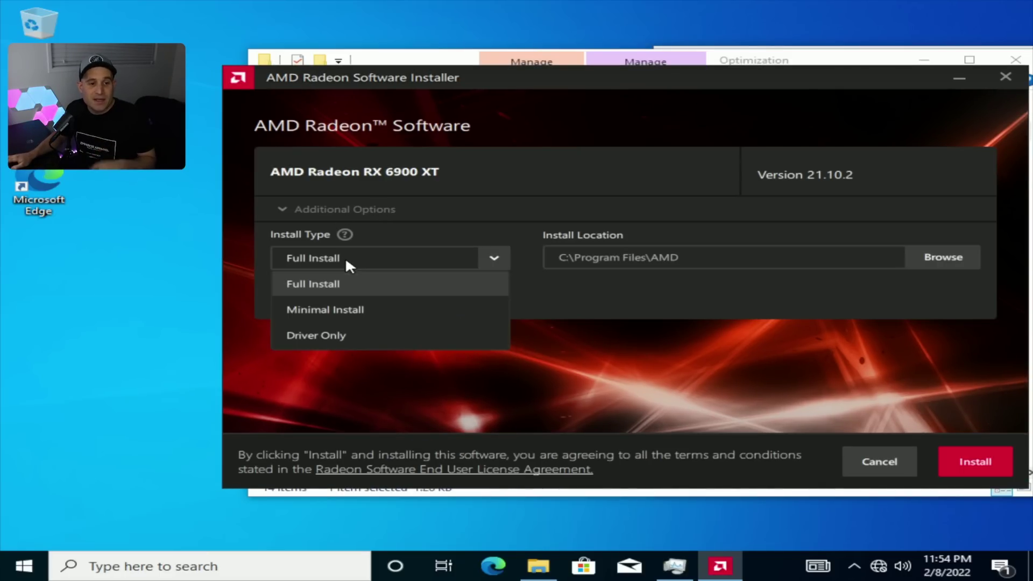
pyautogui.click(340, 307)
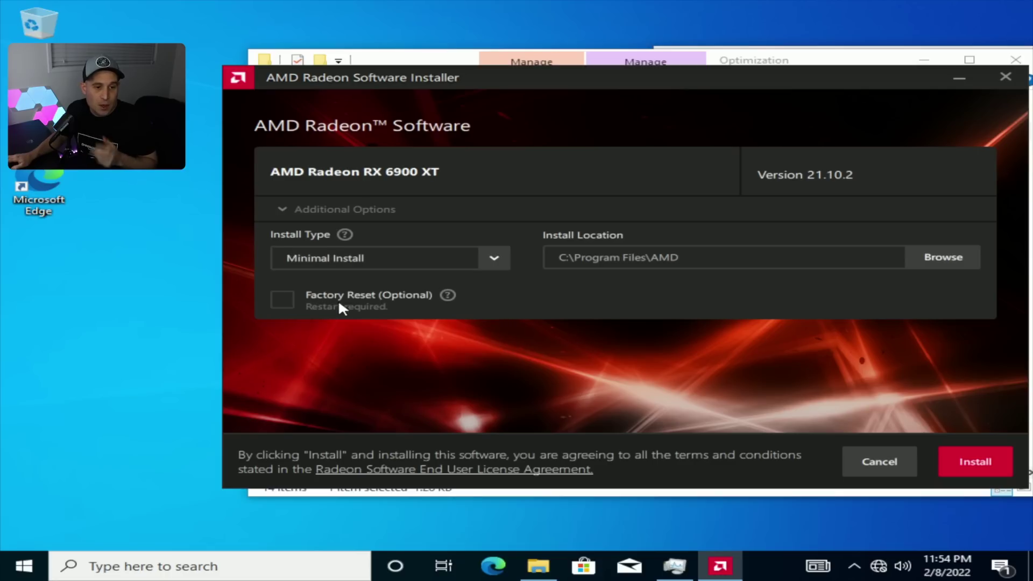
pyautogui.click(970, 461)
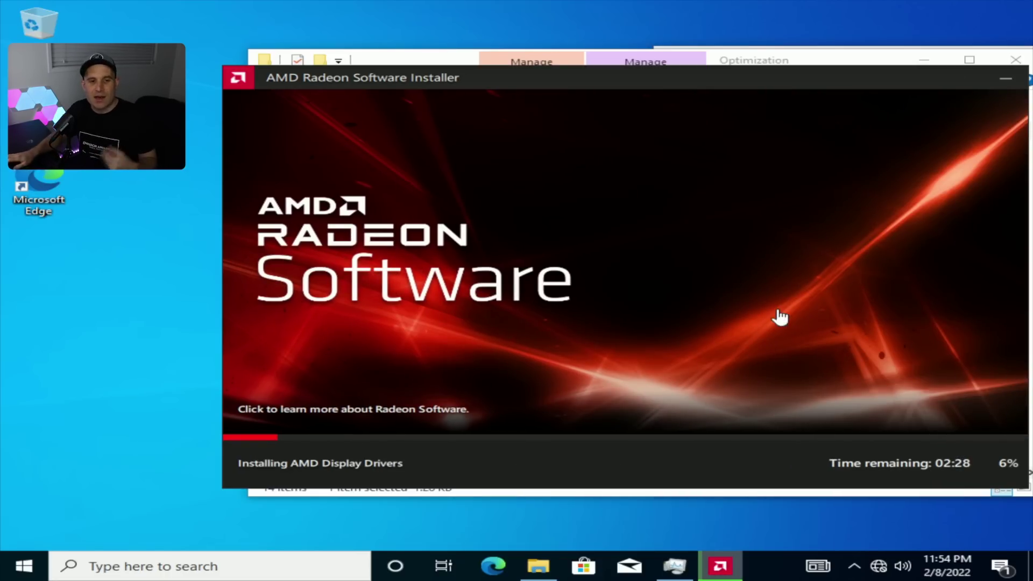
# Step: Keep the new display settings, then finish and close the AMD installer
pyautogui.click(800, 63)
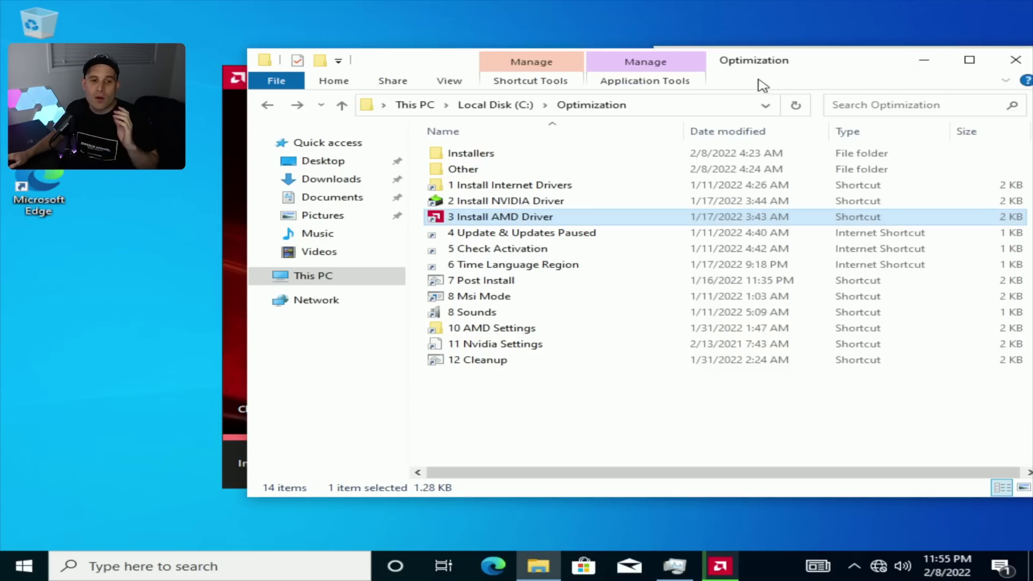
pyautogui.click(512, 205)
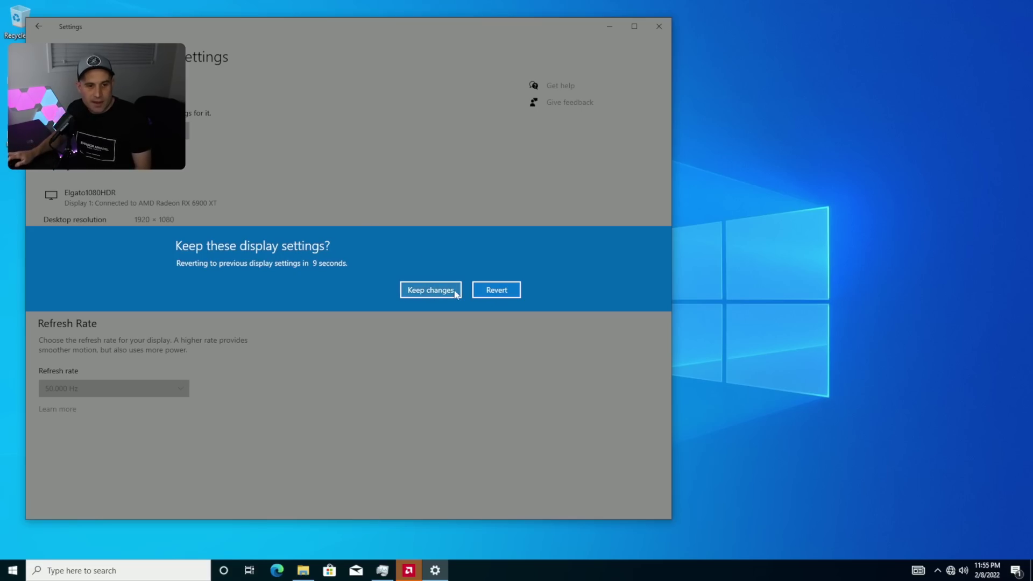
pyautogui.click(450, 291)
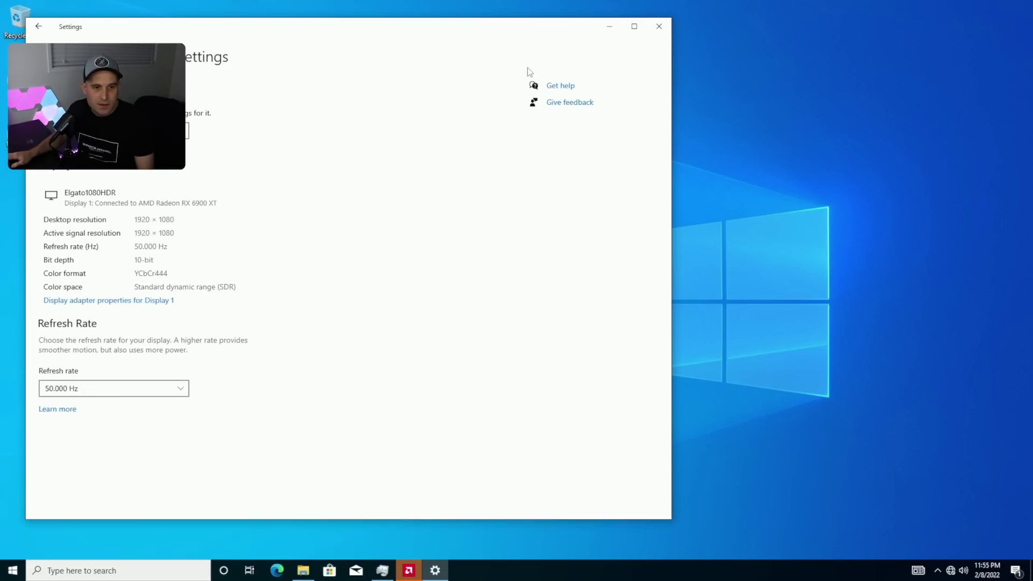
pyautogui.click(658, 26)
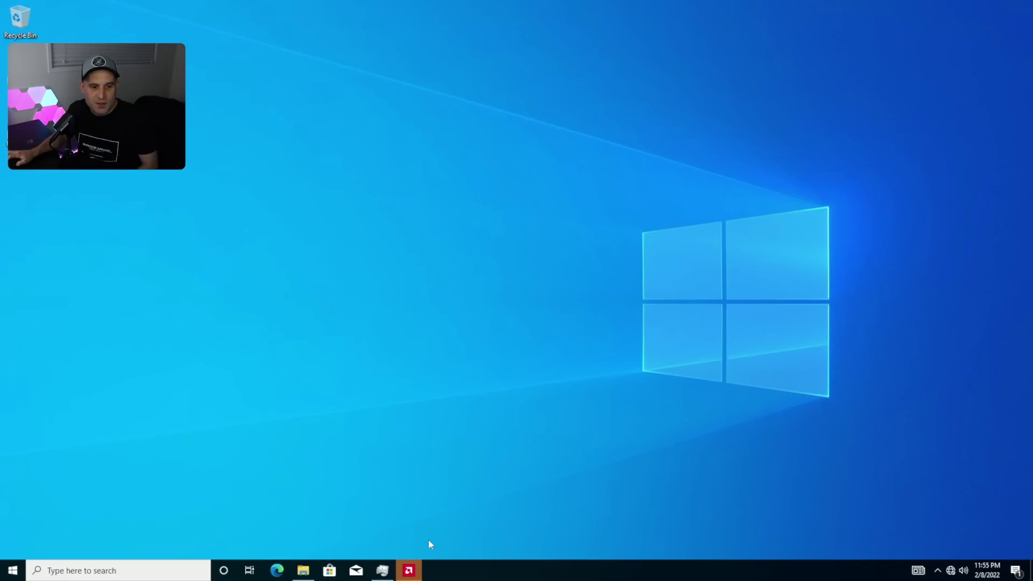
pyautogui.click(410, 571)
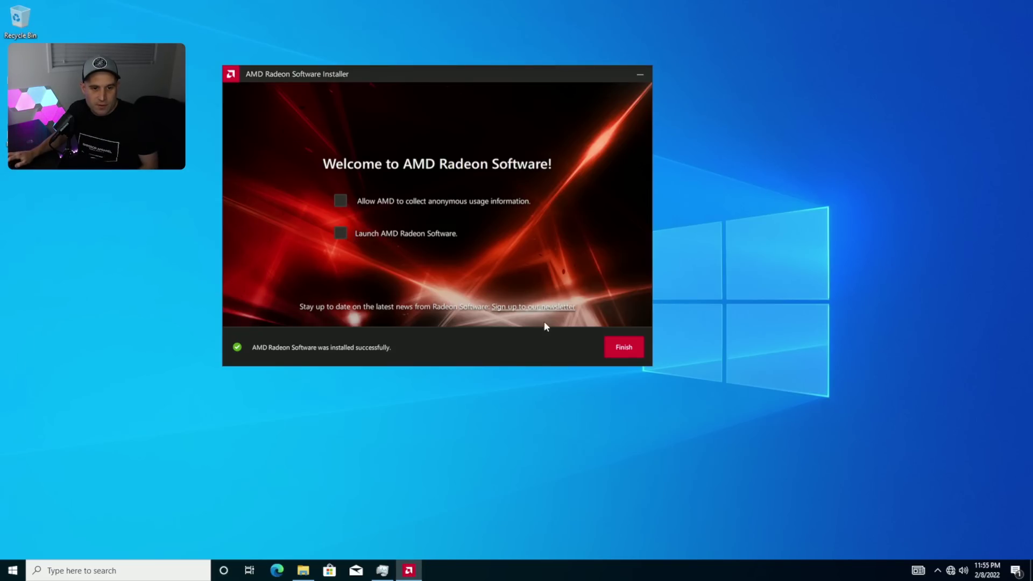
pyautogui.click(624, 347)
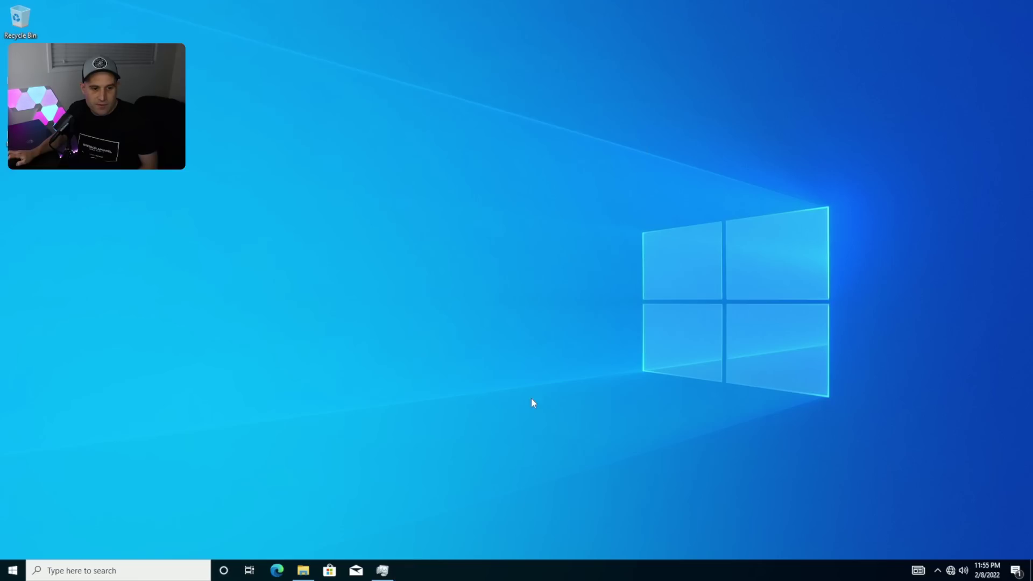
# Step: Pause Windows updates for 7 days via the 4 Update & Updates Paused shortcut
pyautogui.click(302, 570)
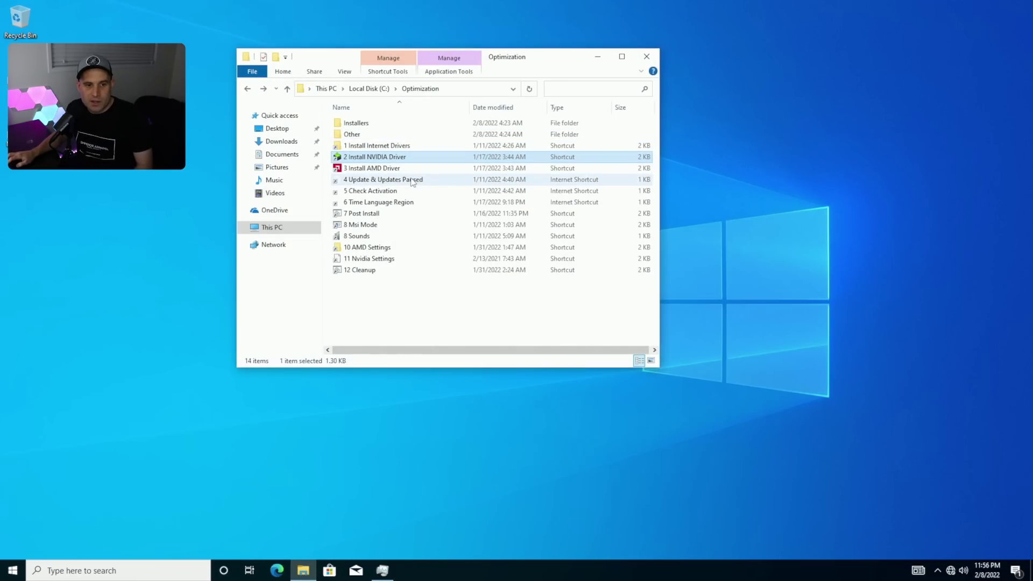
pyautogui.click(391, 179)
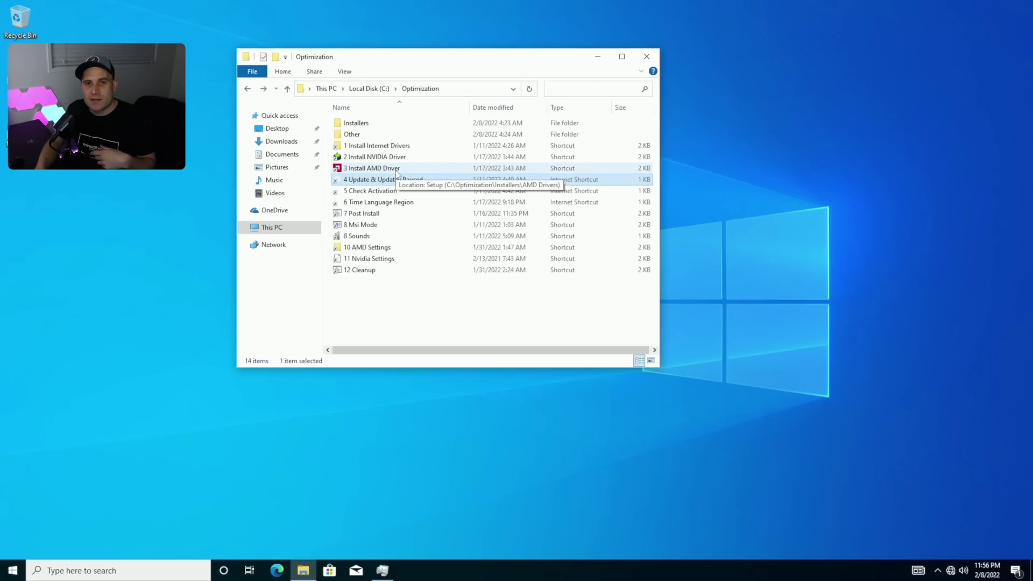
pyautogui.press('Return')
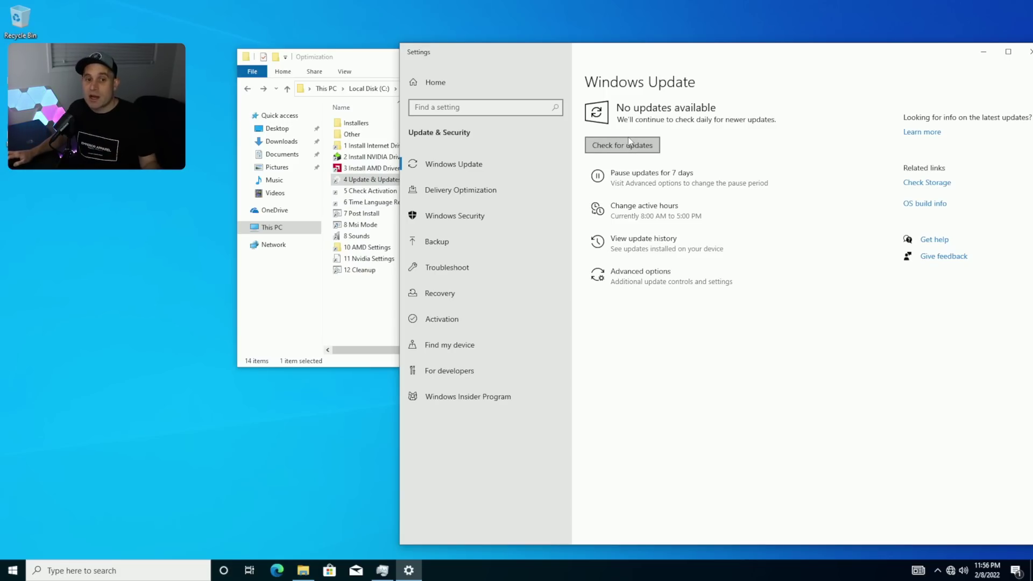
pyautogui.click(636, 177)
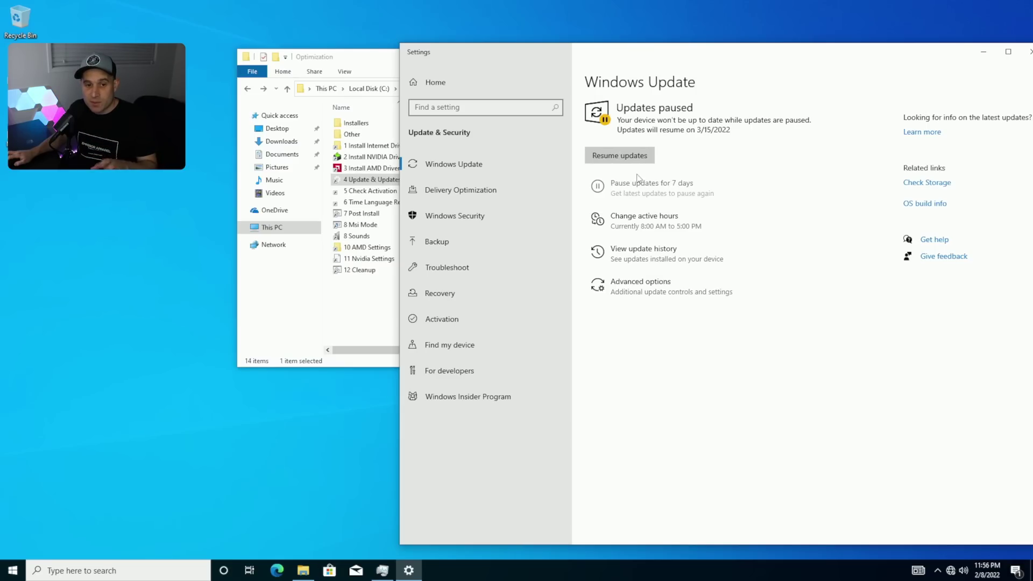
# Step: Review the Windows 10 Pro activation status via 5 Check Activation, then close Settings
pyautogui.click(962, 75)
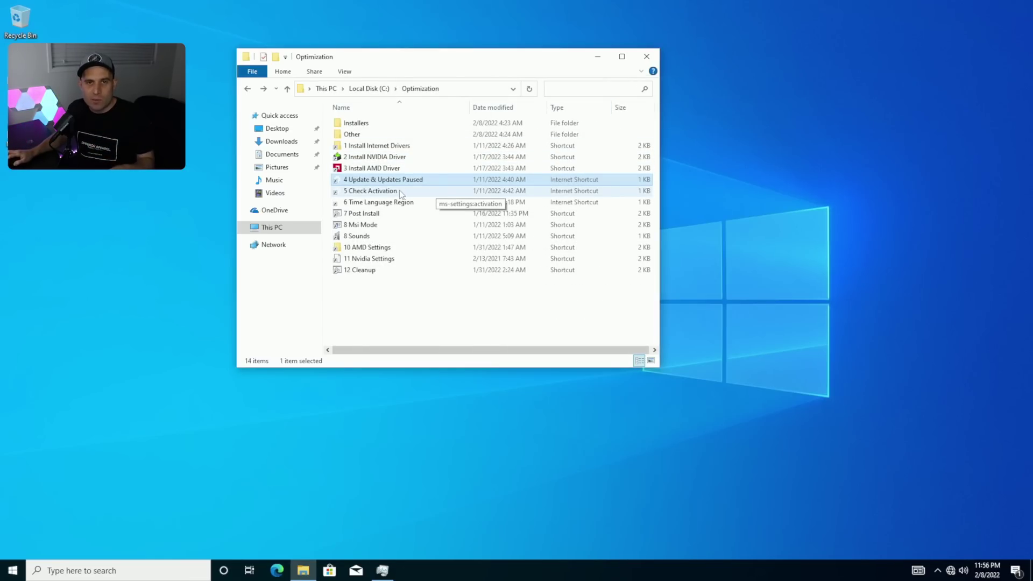
pyautogui.doubleClick(386, 192)
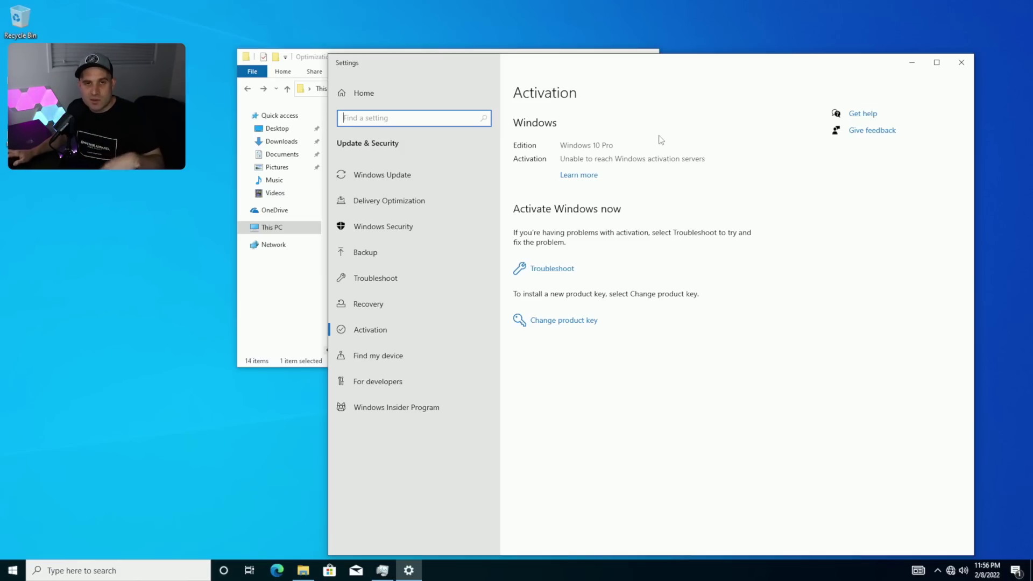
pyautogui.click(962, 63)
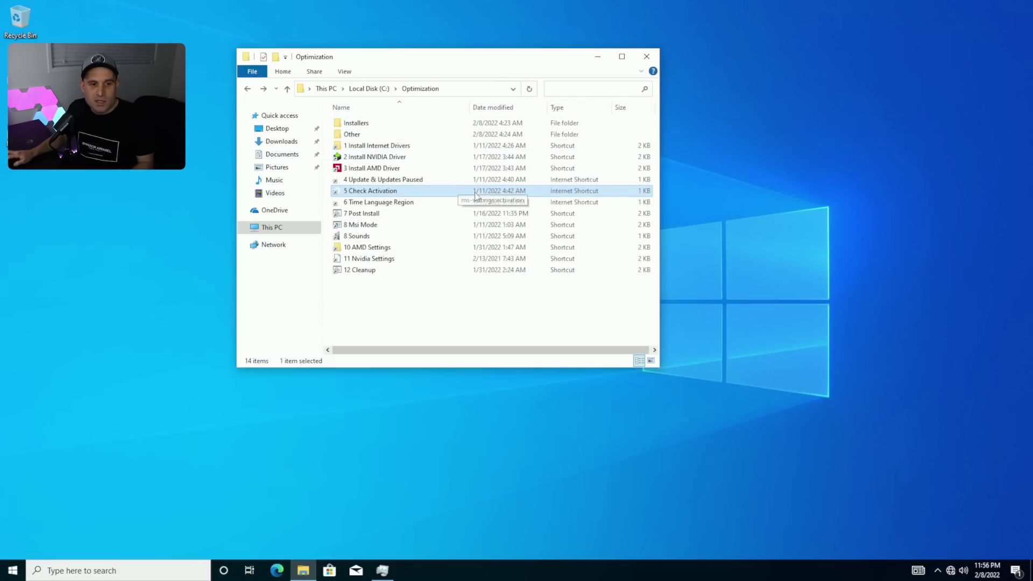
# Step: Pick (UTC+10:00) Canberra, Melbourne, Sydney from the Time zone list via 6 Time Language Region
pyautogui.doubleClick(395, 203)
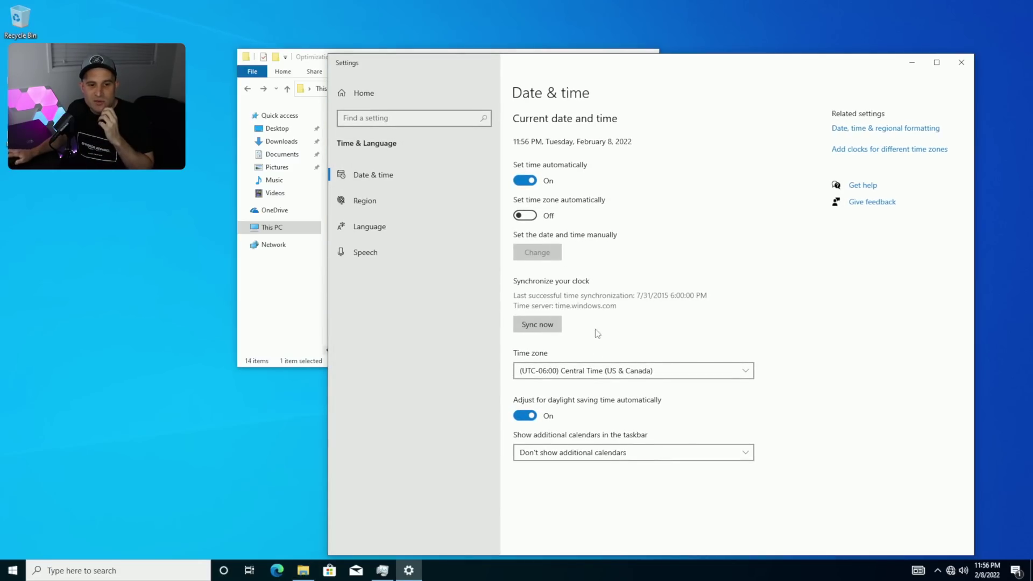
pyautogui.click(600, 371)
pyautogui.scroll(-20, 601, 372)
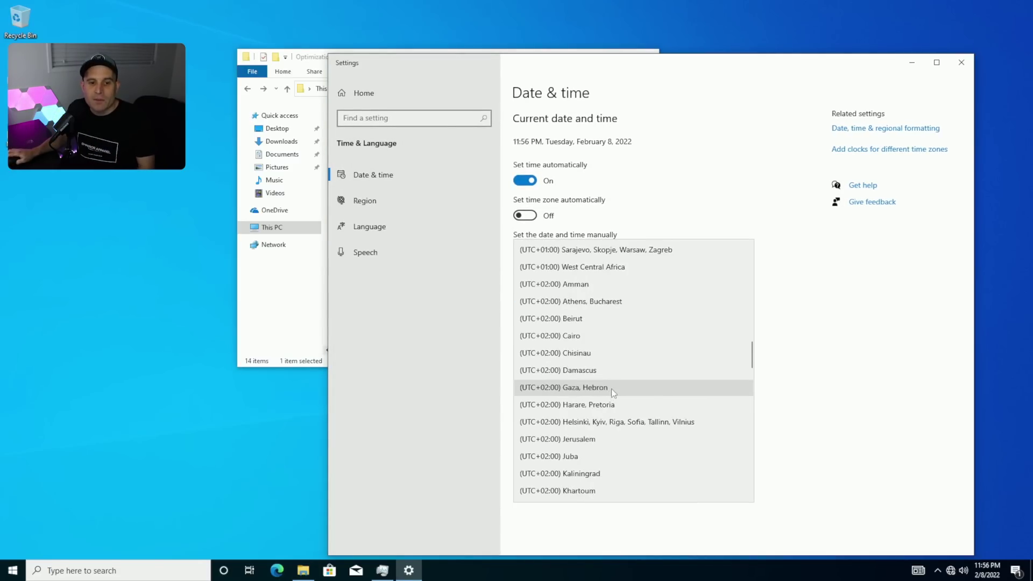
pyautogui.scroll(-20, 622, 387)
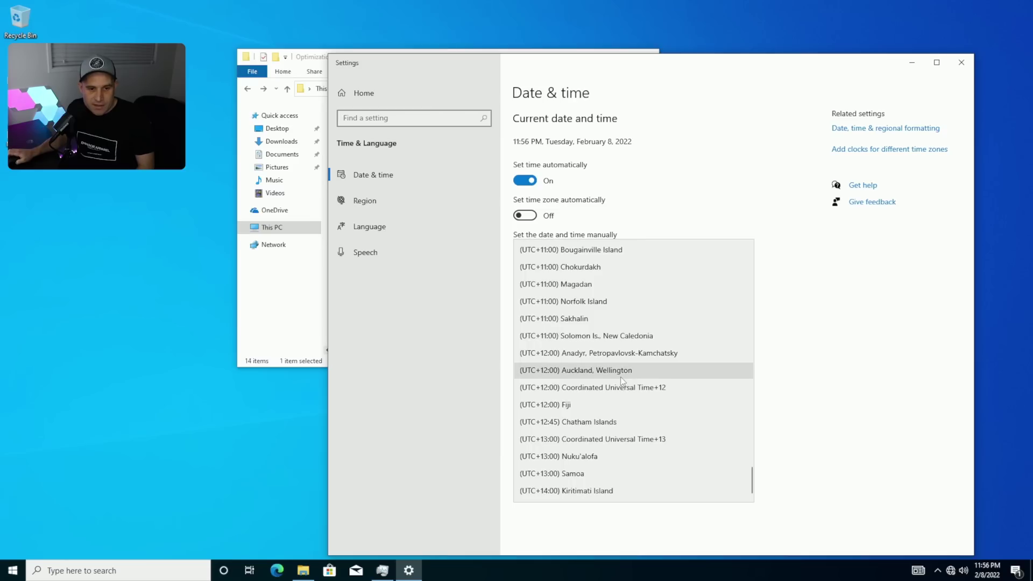
pyautogui.scroll(1, 624, 344)
pyautogui.click(628, 317)
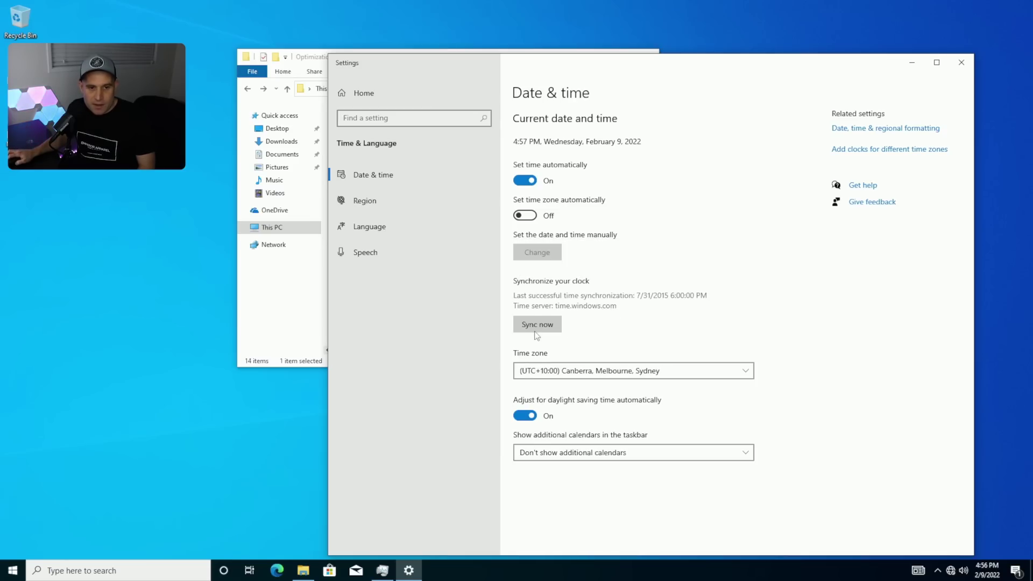
# Step: Close Date & time settings and run the 7 Post Install script, moving its console aside
pyautogui.click(961, 62)
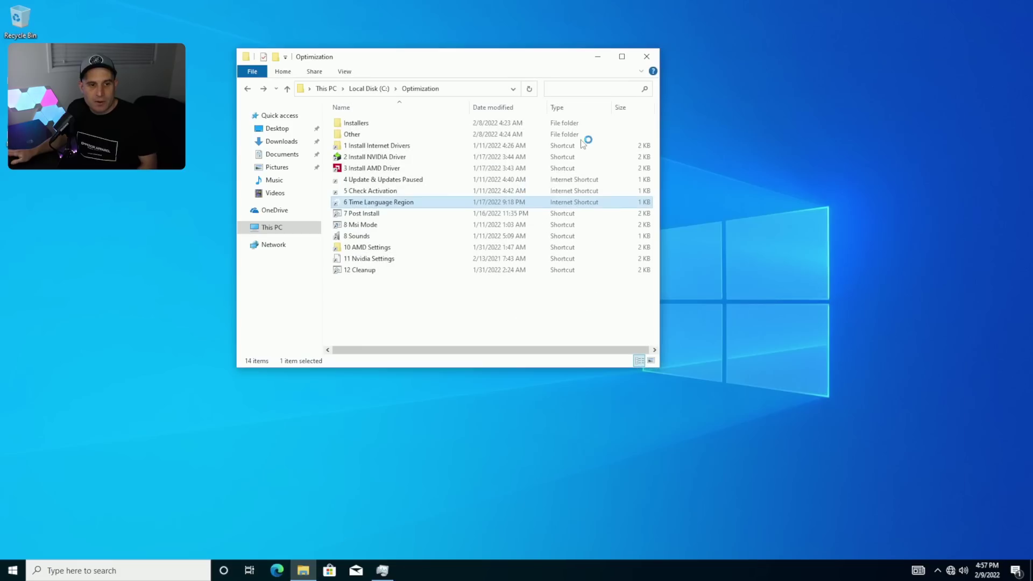
pyautogui.click(377, 214)
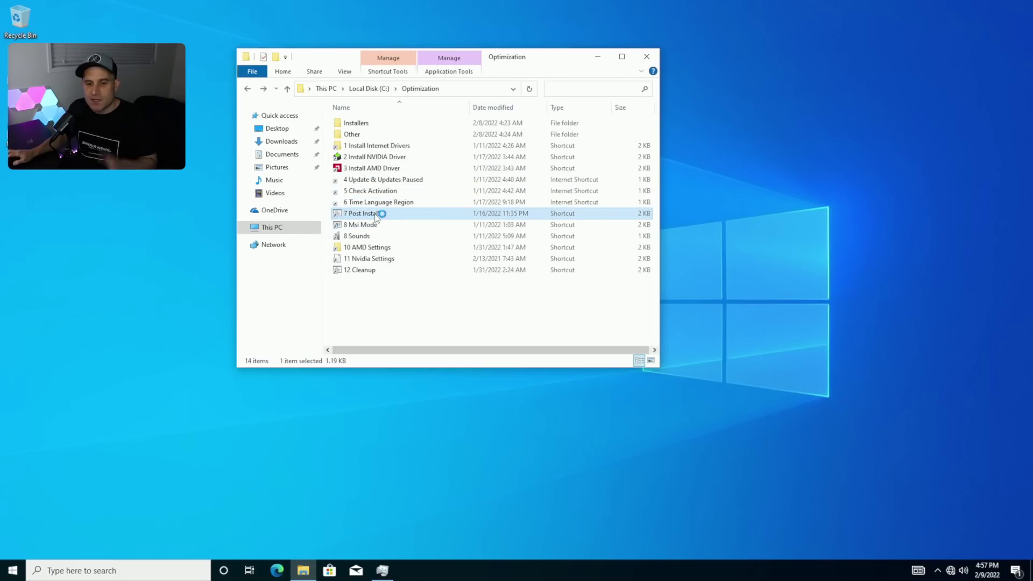
pyautogui.doubleClick(376, 214)
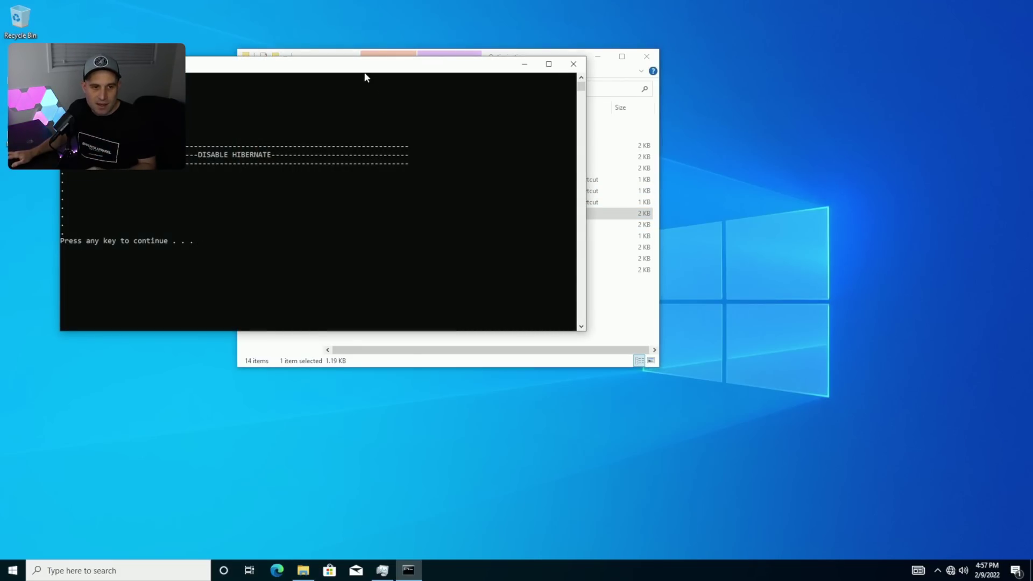
pyautogui.moveTo(363, 73); pyautogui.dragTo(651, 103)
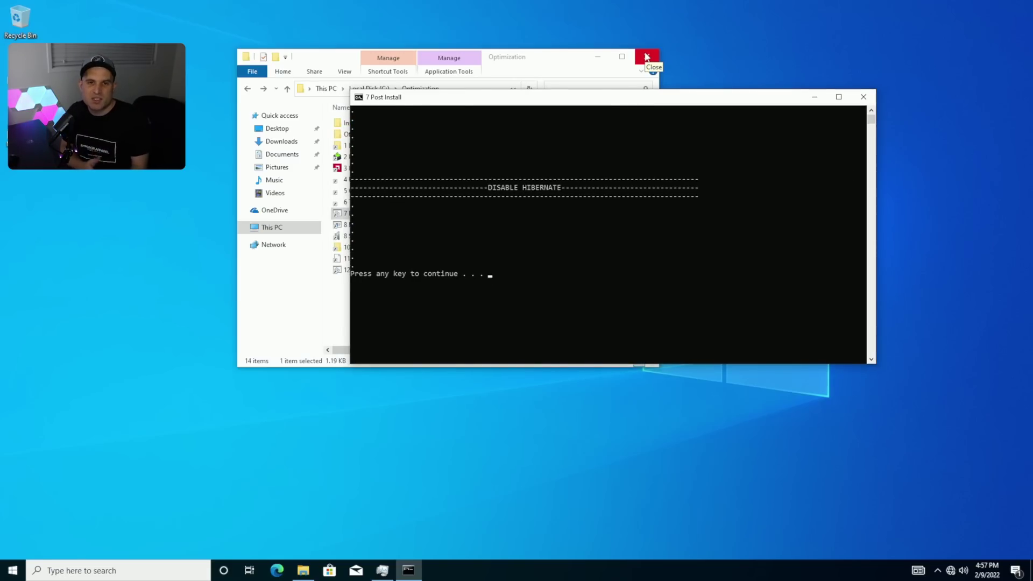
# Step: Advance the script through the power plan, NVIDIA import error and timer resolution service, then open Task Manager
pyautogui.press('Return')
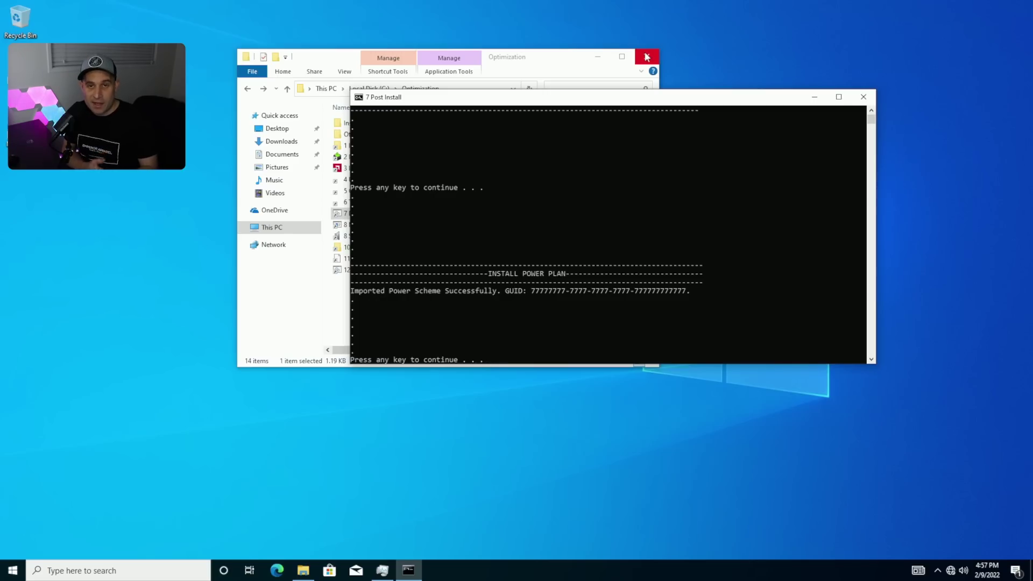
pyautogui.press('Return')
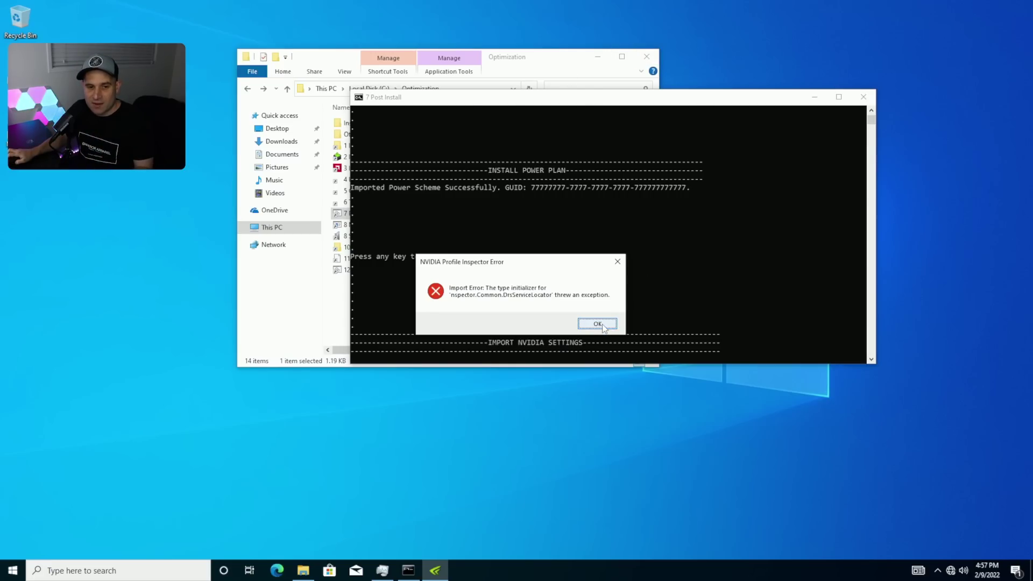
pyautogui.click(602, 325)
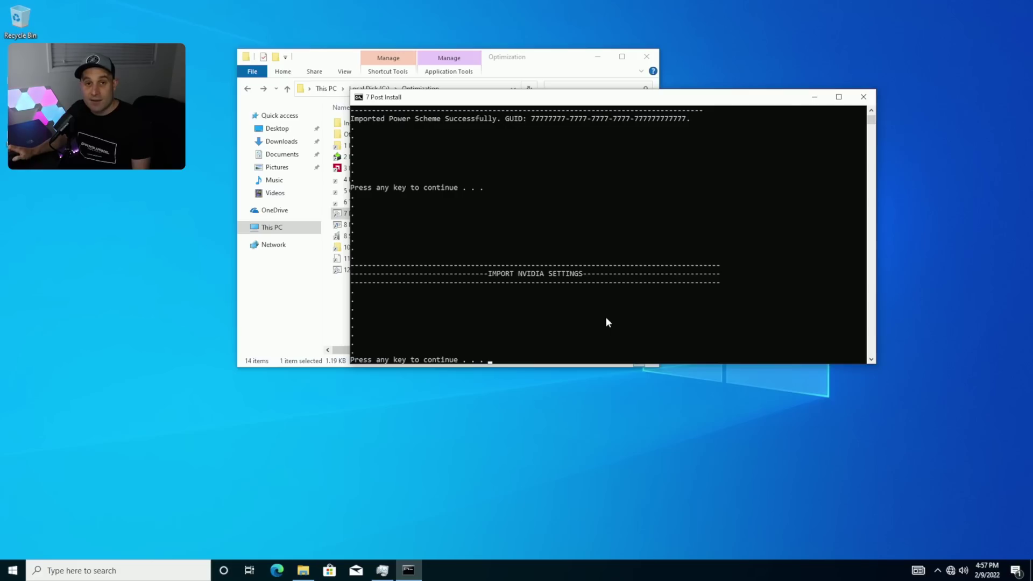
pyautogui.press('Return')
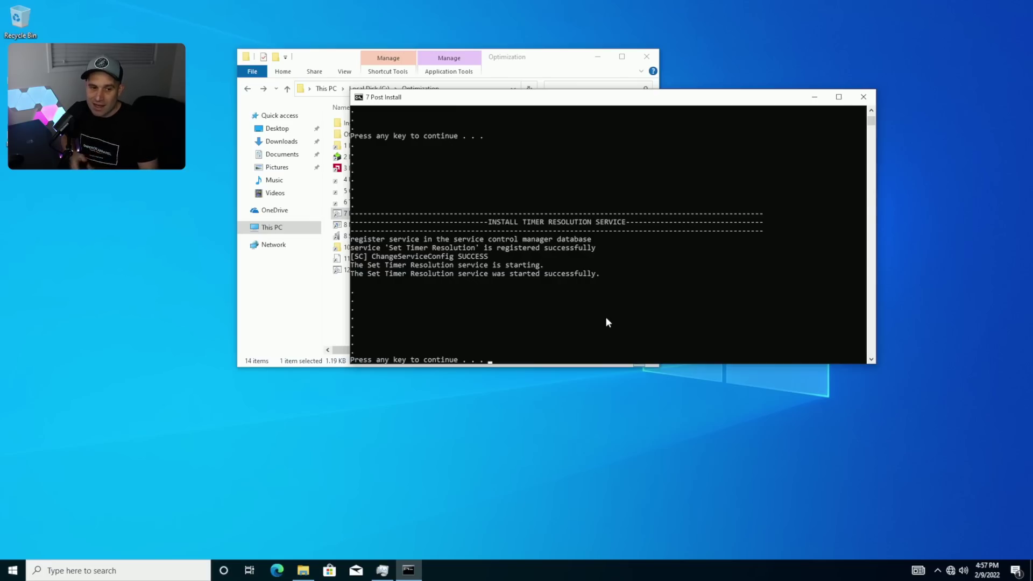
pyautogui.hotkey('ctrl', 'shift', 'Escape')
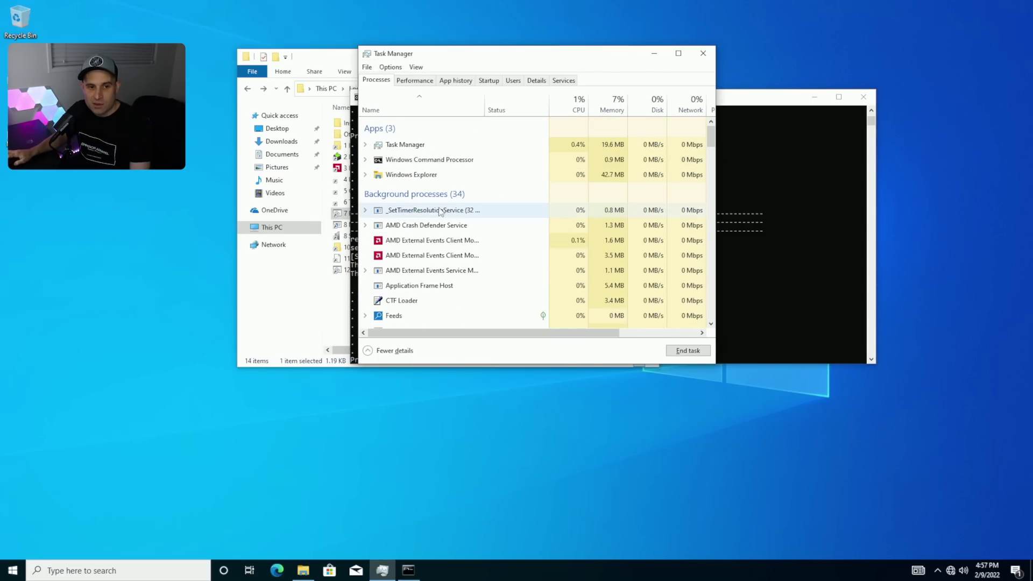
# Step: Confirm SetTimerResolutionService is running and Power Options shows Bitsum Highest Performance, then close both windows
pyautogui.click(436, 213)
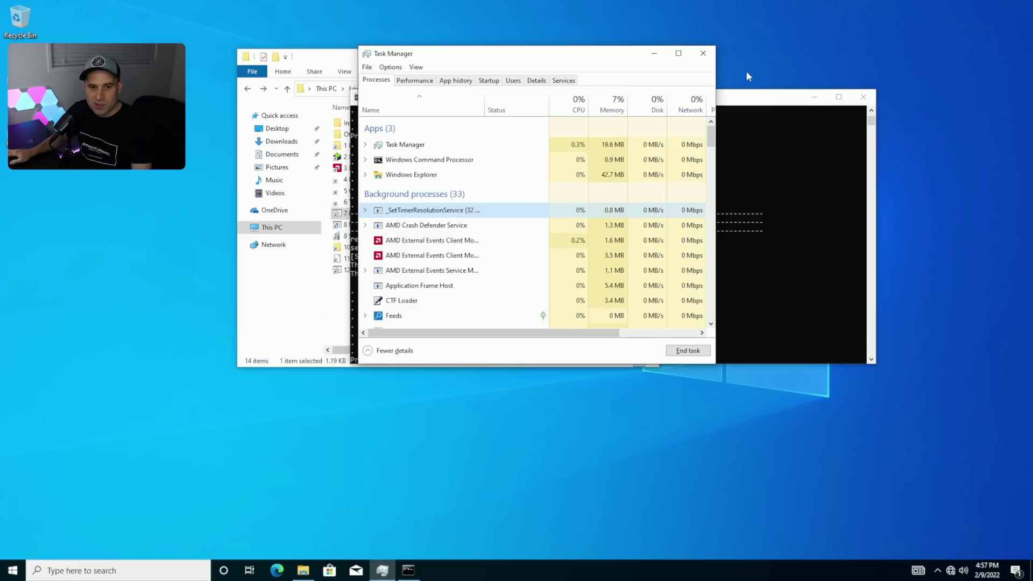
pyautogui.press('super+r')
pyautogui.write('control')
pyautogui.press('Return')
pyautogui.click(427, 273)
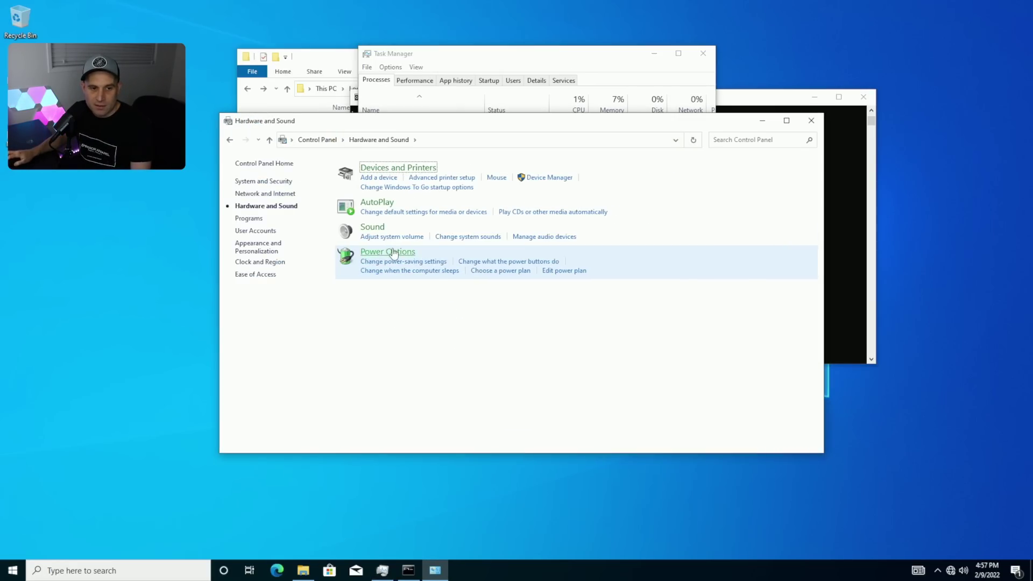
pyautogui.click(387, 251)
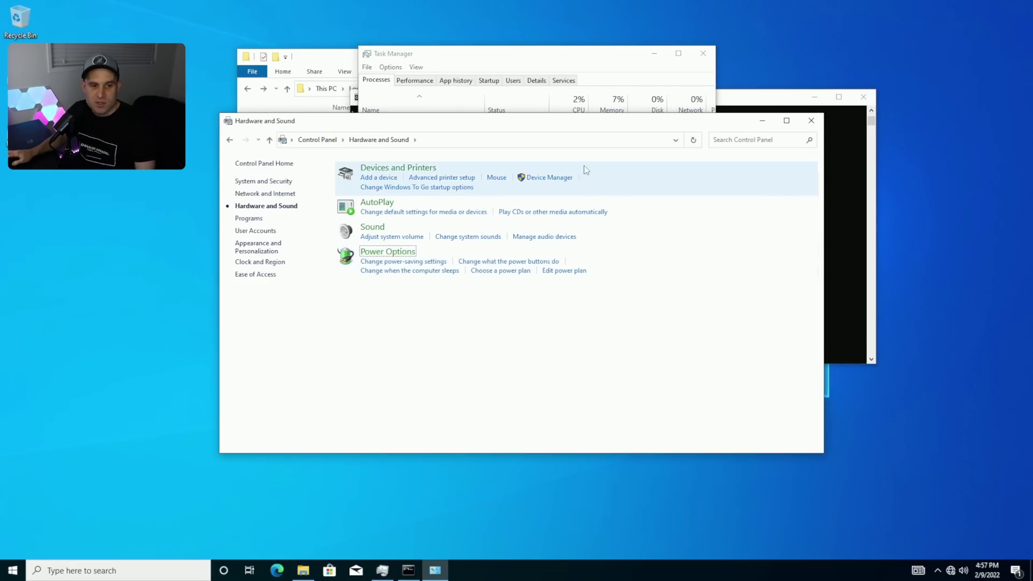
pyautogui.click(811, 121)
pyautogui.click(703, 53)
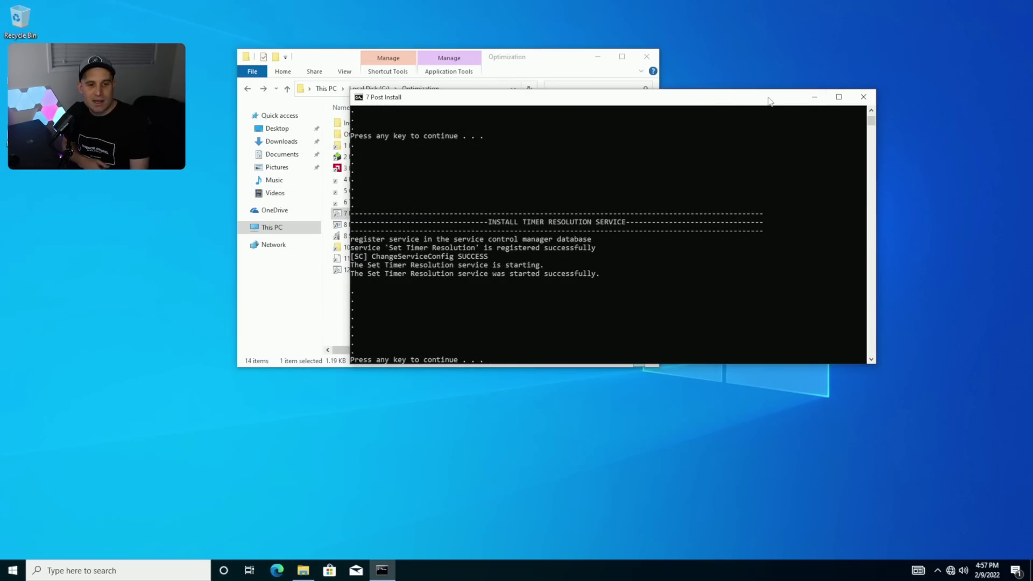
# Step: Continue past the performance counter rebuild and approve importing RegistryTweaks.reg into the registry
pyautogui.press('Return')
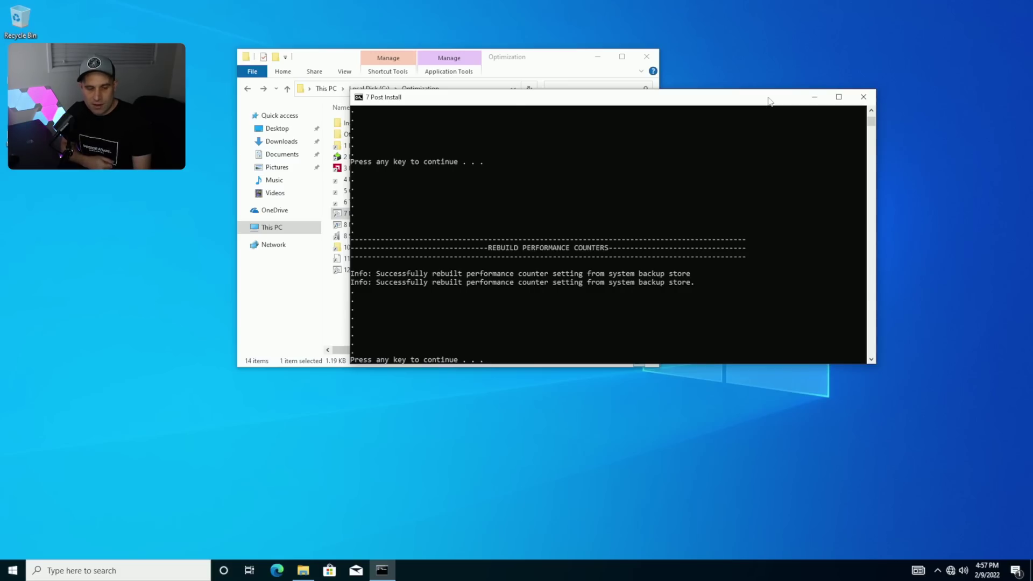
pyautogui.press('Return')
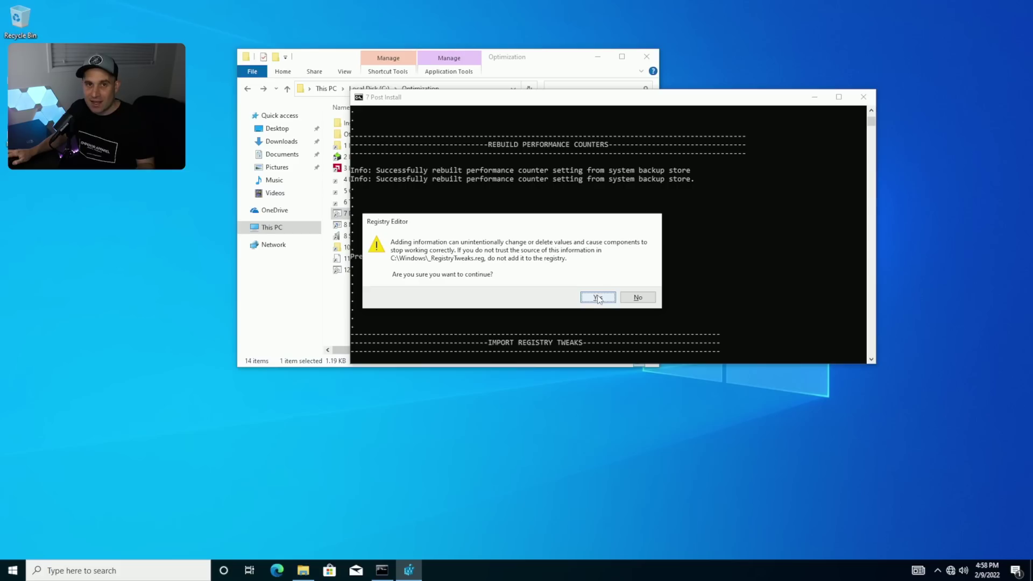
pyautogui.click(599, 299)
pyautogui.click(636, 284)
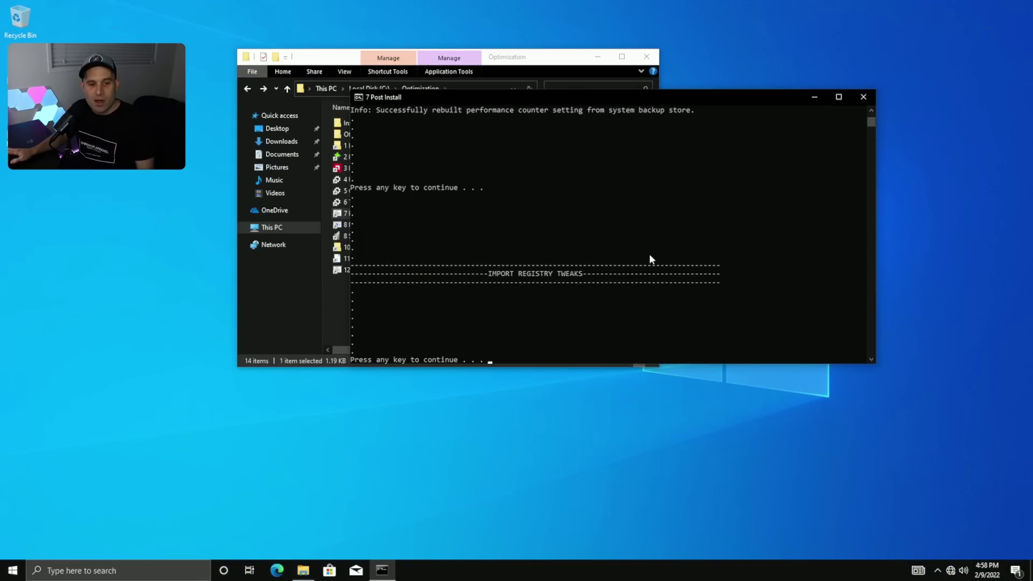
# Step: Continue the script through user file transfer and debloating until Windows restarts
pyautogui.press('Return')
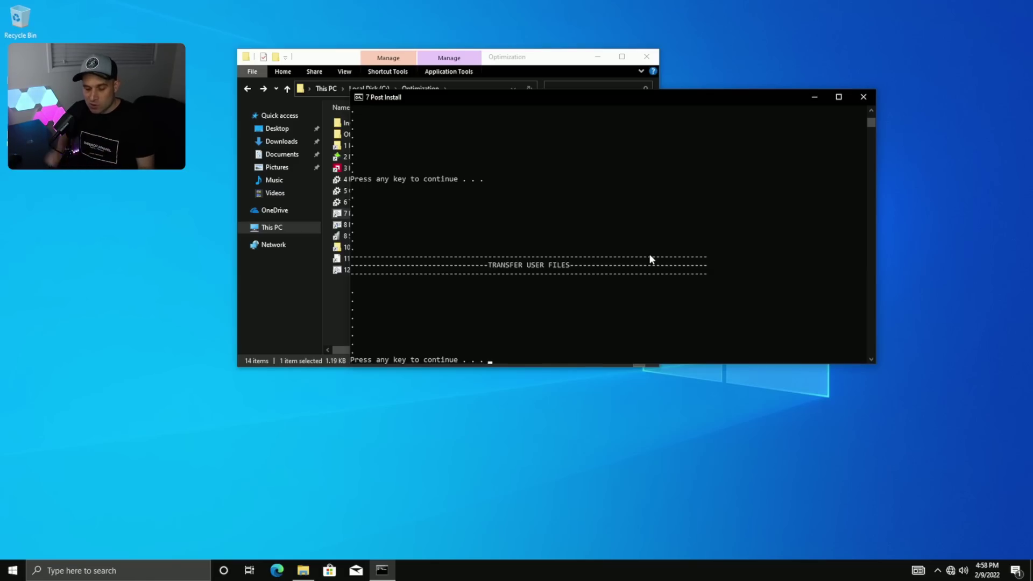
pyautogui.press('Return')
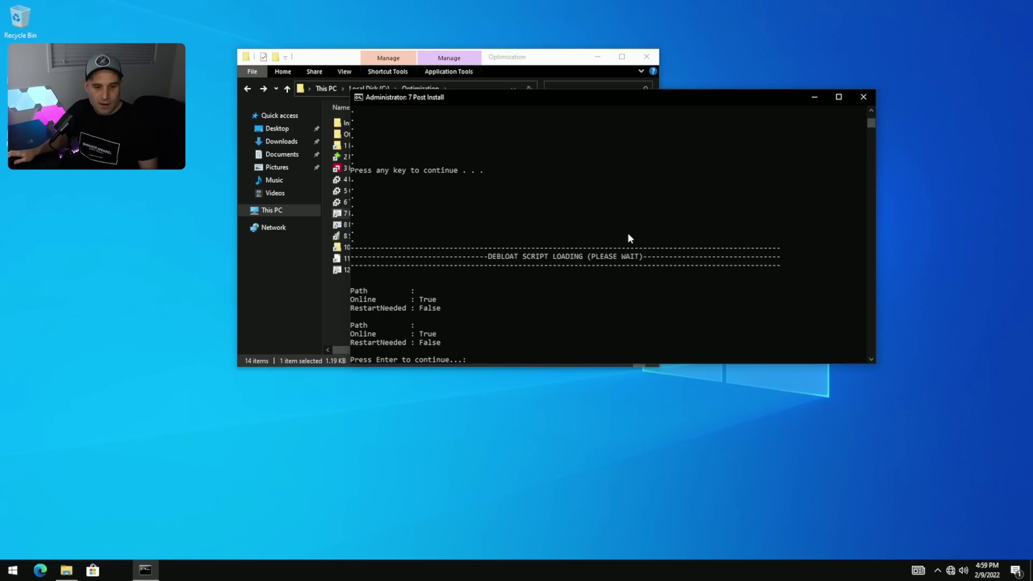
pyautogui.press('Return')
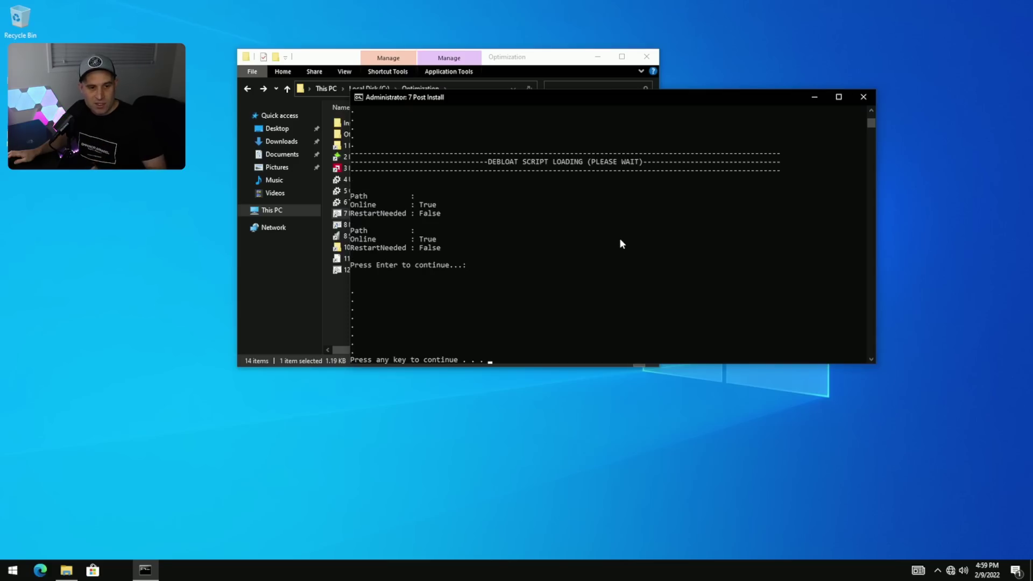
pyautogui.press('Return')
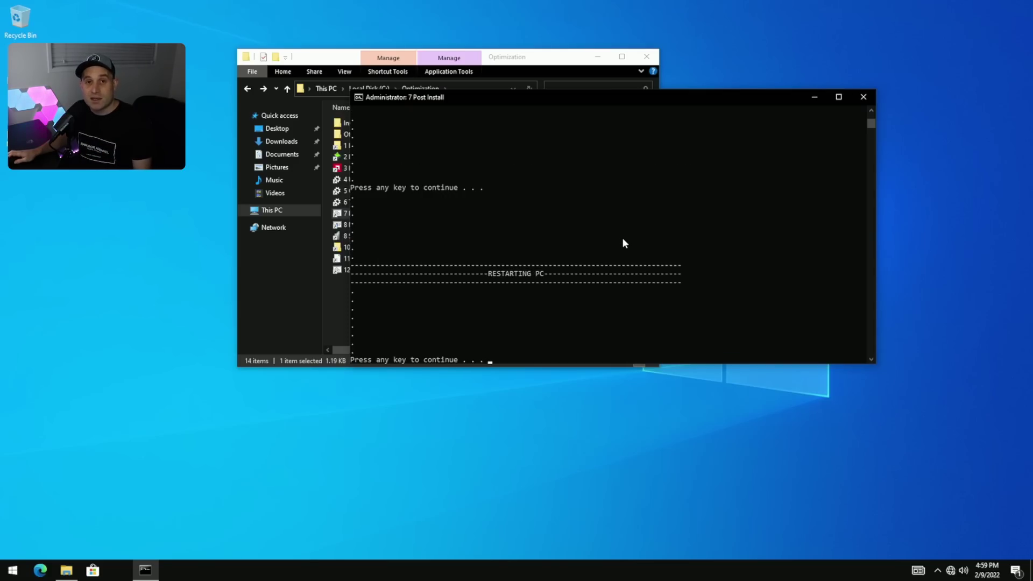
pyautogui.press('Return')
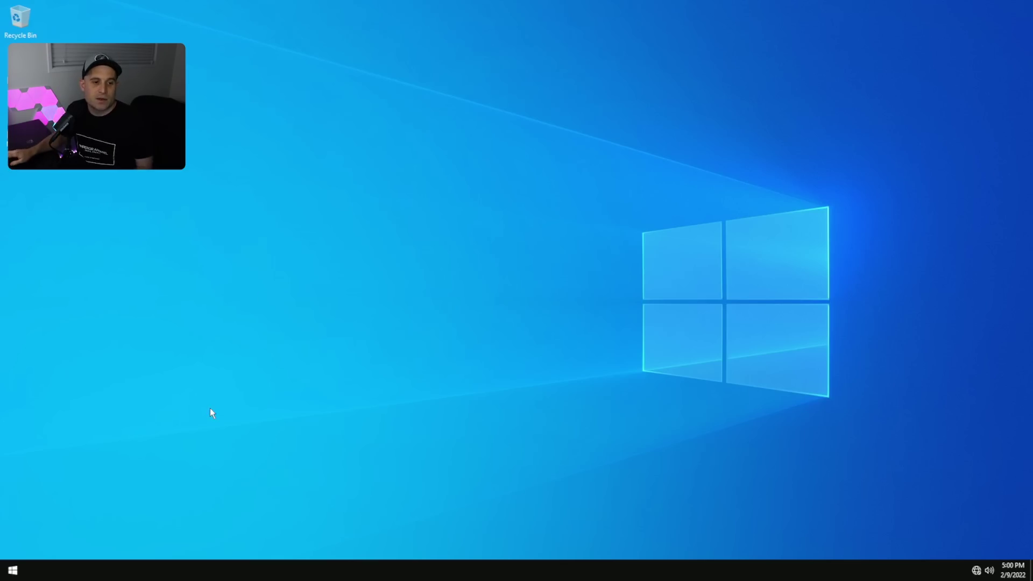
pyautogui.click(11, 570)
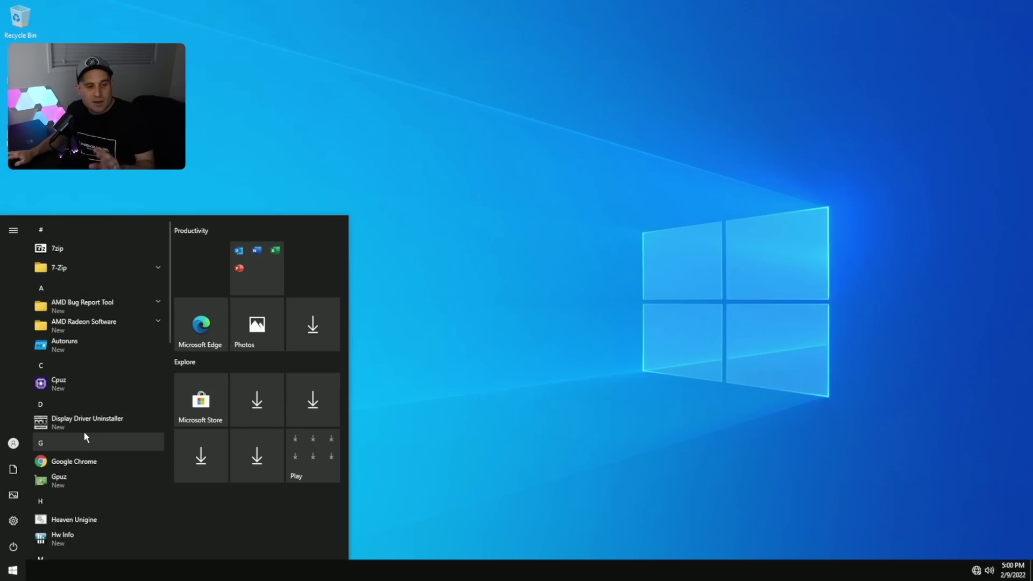
pyautogui.scroll(-3, 83, 431)
pyautogui.scroll(-10, 83, 432)
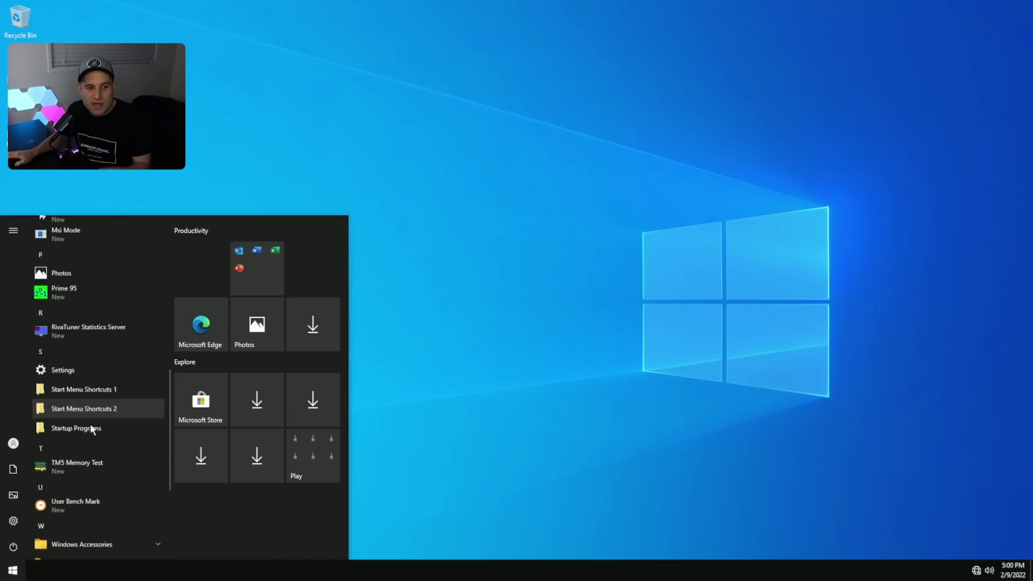
pyautogui.scroll(3, 94, 430)
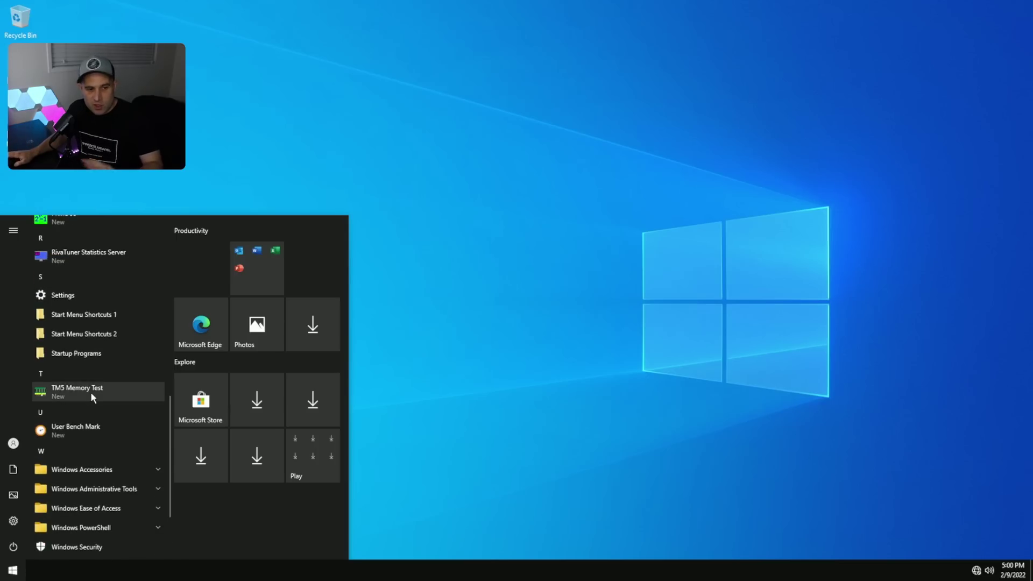
pyautogui.click(474, 333)
# Step: Verify all Sticky Keys options, including the Shift shortcut, are off in Control Panel, then close it
pyautogui.press('super+r')
pyautogui.write('control')
pyautogui.press('Return')
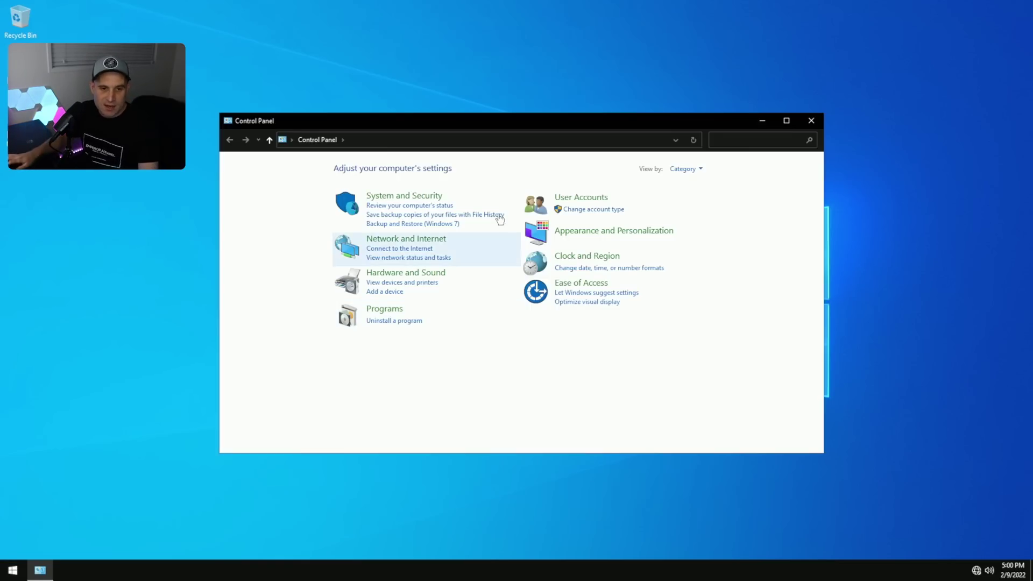
pyautogui.click(581, 284)
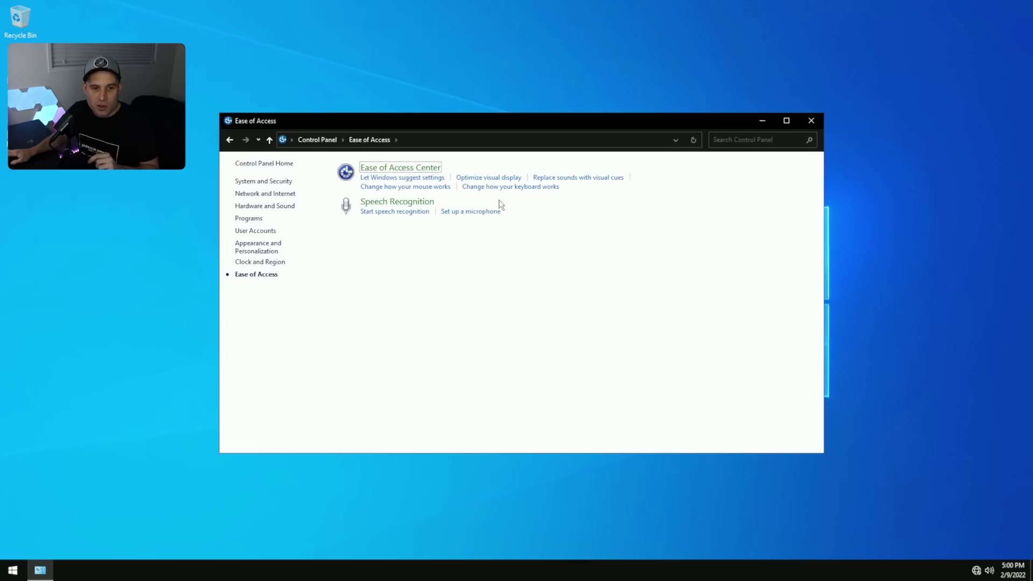
pyautogui.click(412, 167)
pyautogui.scroll(-1, 437, 391)
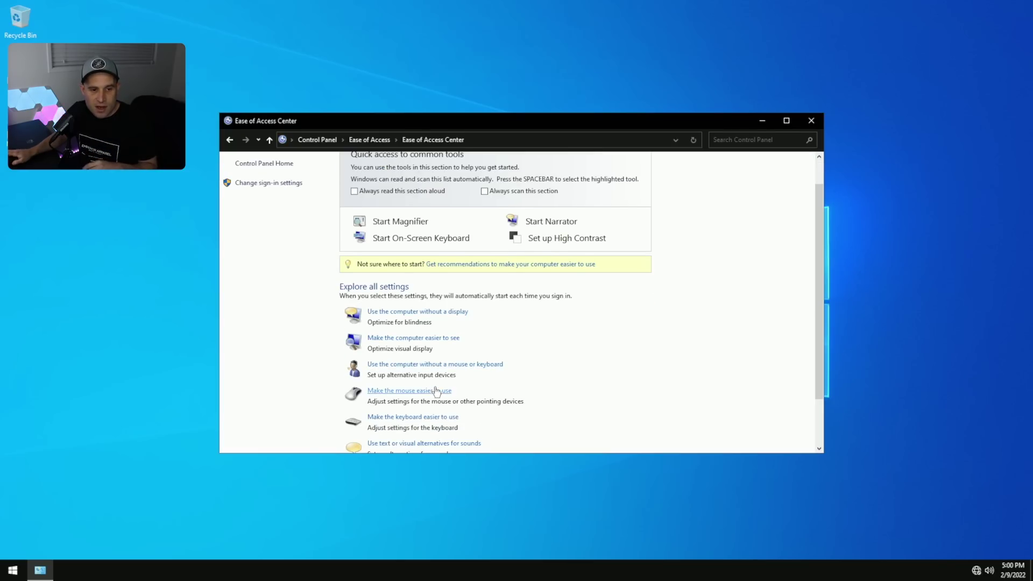
pyautogui.click(408, 416)
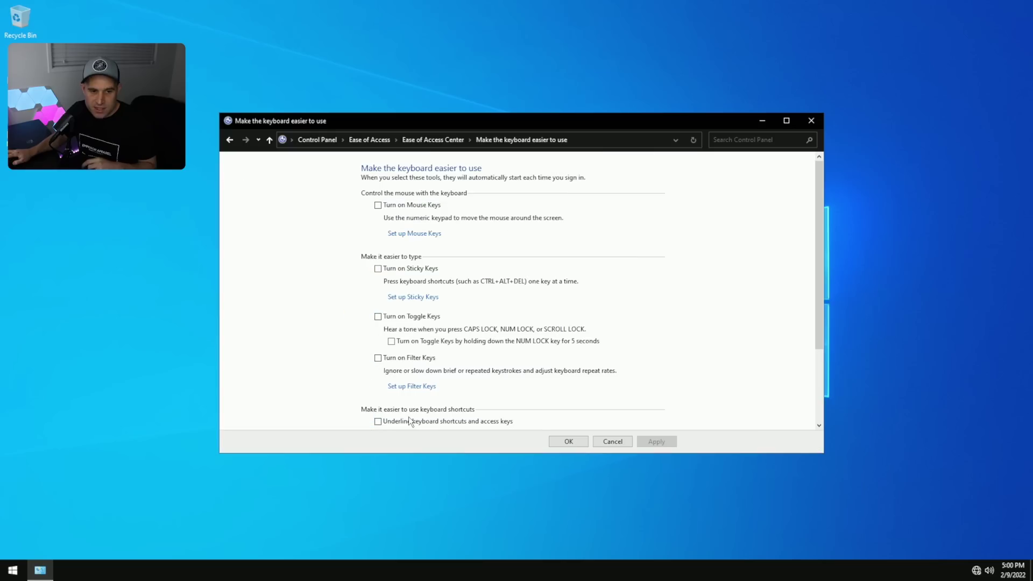
pyautogui.click(413, 297)
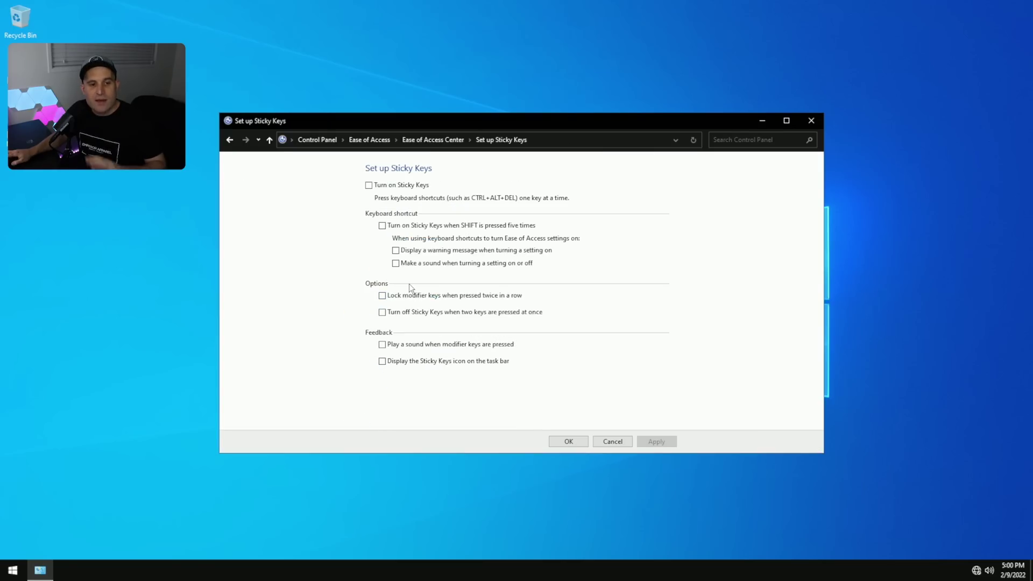
pyautogui.click(230, 142)
pyautogui.click(231, 142)
pyautogui.click(814, 120)
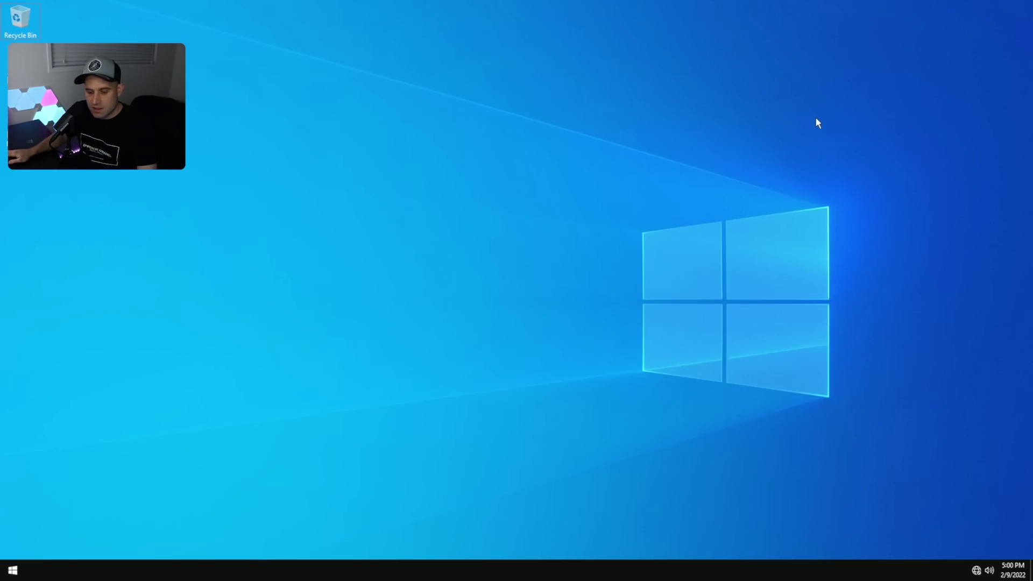
# Step: Check the Privacy Location and Background apps pages show everything off in maximized Settings, then close it
pyautogui.press('super+i')
pyautogui.click(939, 62)
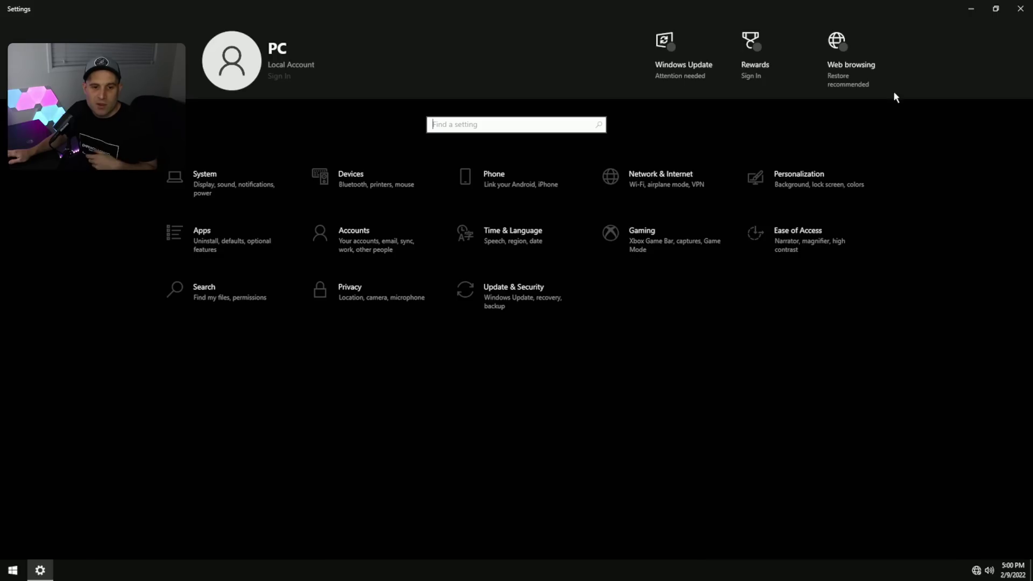
pyautogui.click(376, 291)
pyautogui.click(73, 316)
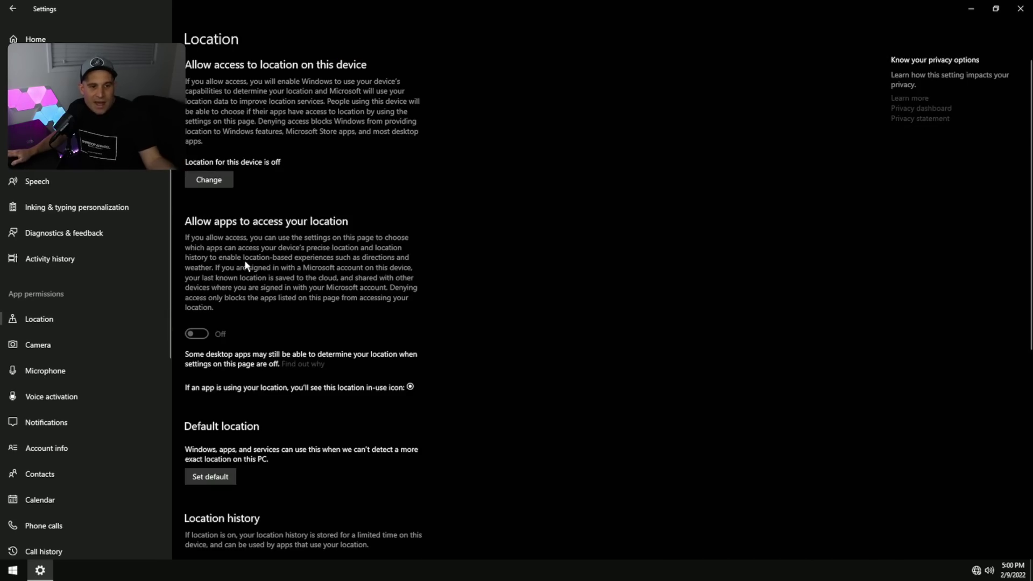
pyautogui.scroll(-5, 109, 319)
pyautogui.scroll(-1, 113, 371)
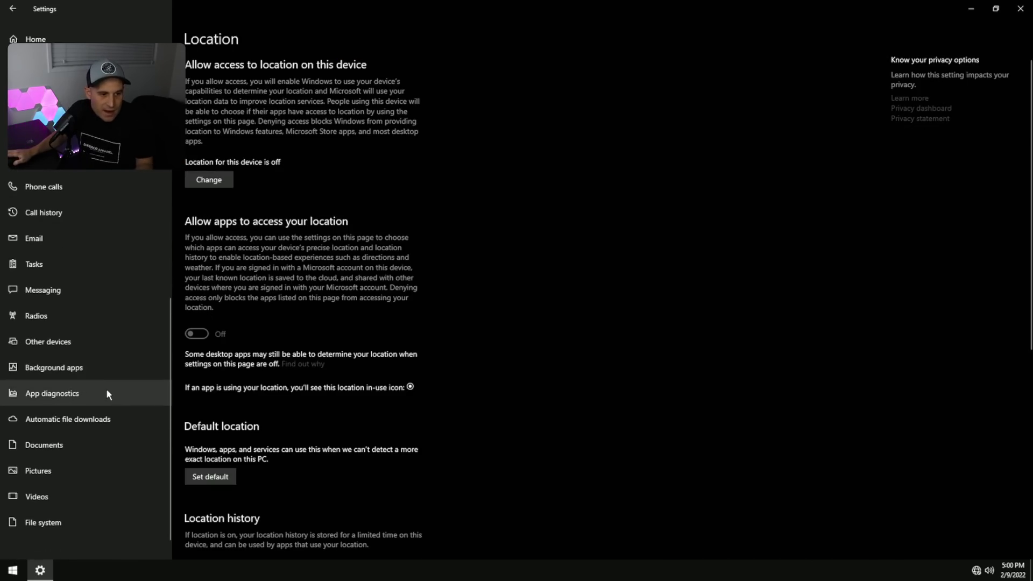
pyautogui.click(108, 363)
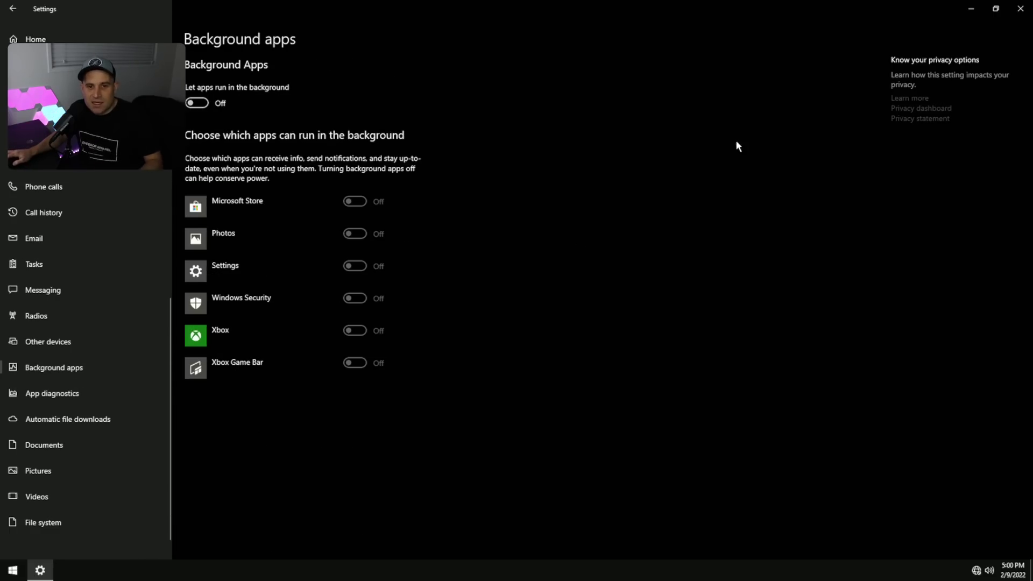
pyautogui.click(1021, 10)
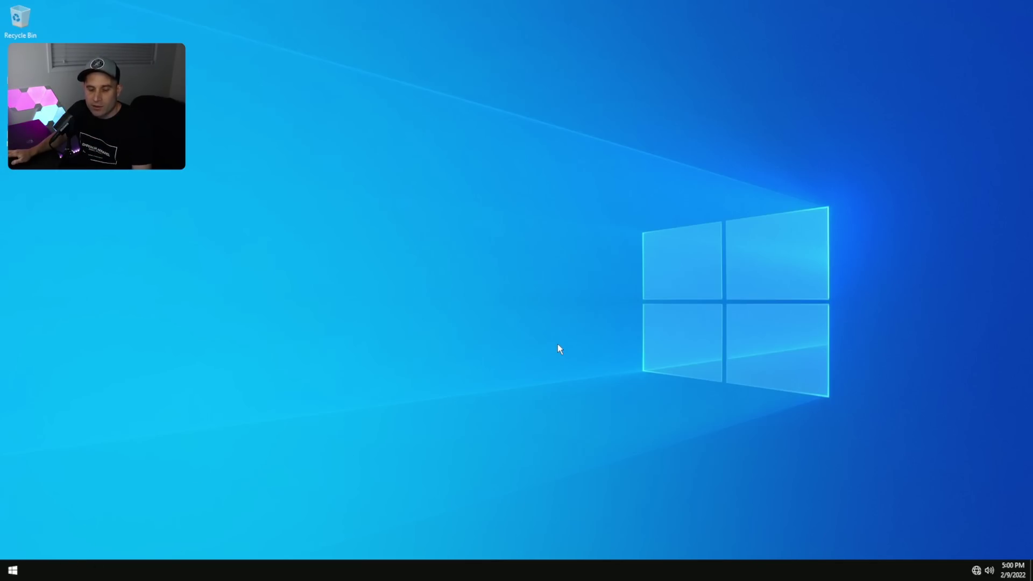
# Step: Create a desktop shortcut pointing to explorer.exe
pyautogui.press('super+r')
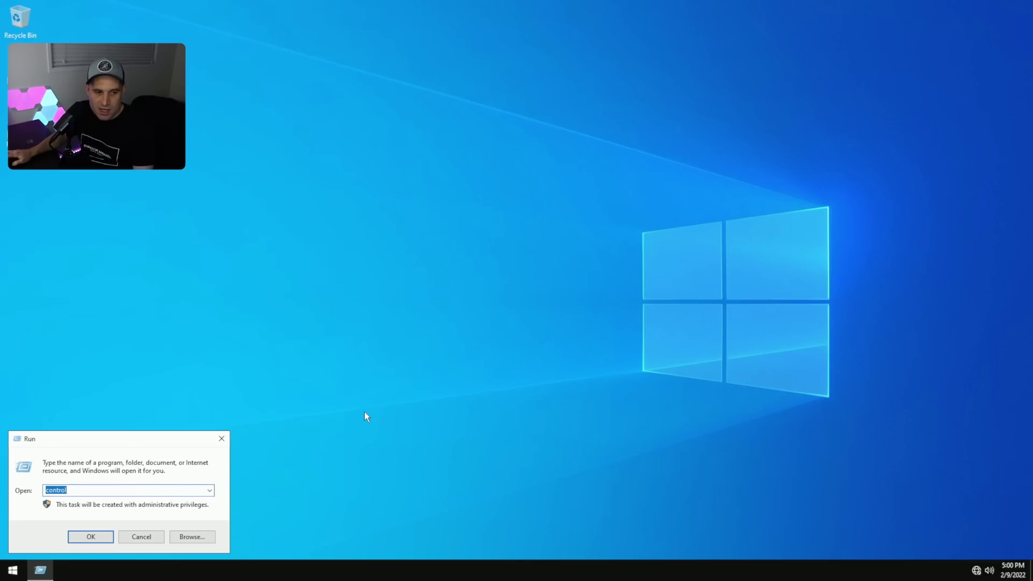
pyautogui.click(213, 438)
pyautogui.rightClick(406, 402)
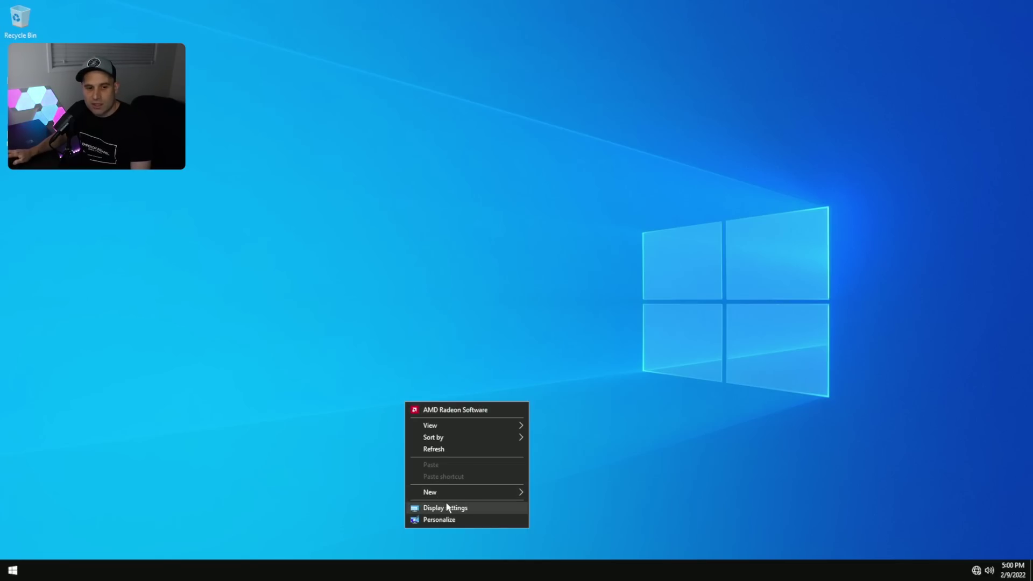
pyautogui.moveTo(455, 495)
pyautogui.click(549, 507)
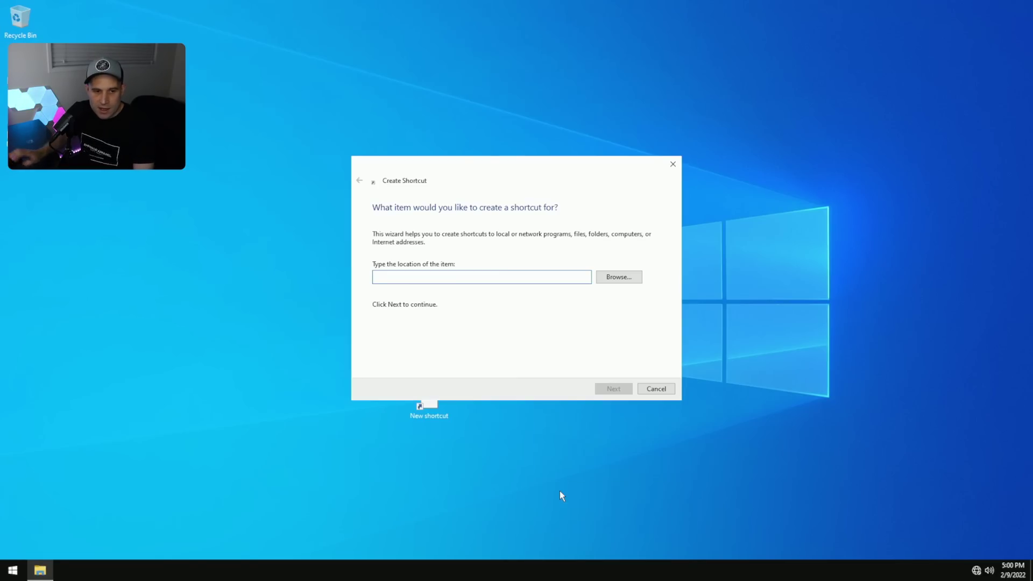
pyautogui.write('explorer')
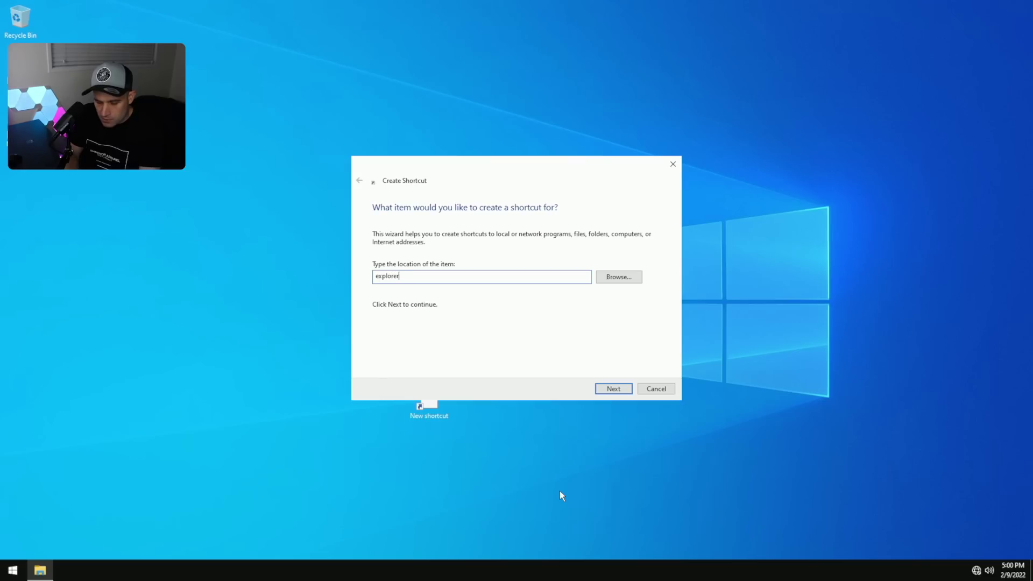
pyautogui.write('.exe')
pyautogui.press('Return')
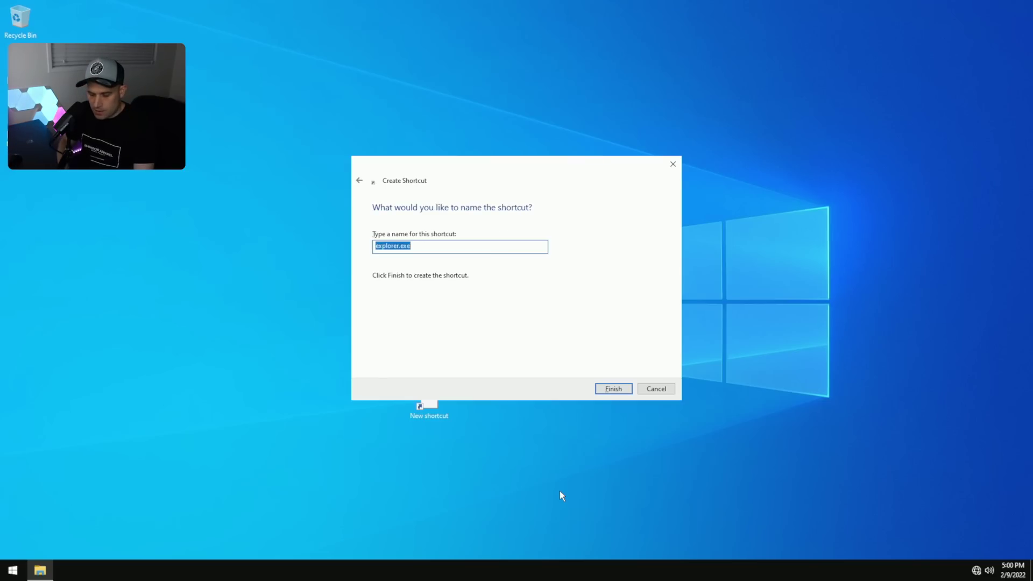
pyautogui.press('Return')
# Step: Pin the explorer.exe shortcut to the taskbar, delete it, and launch File Explorer from the taskbar
pyautogui.rightClick(430, 399)
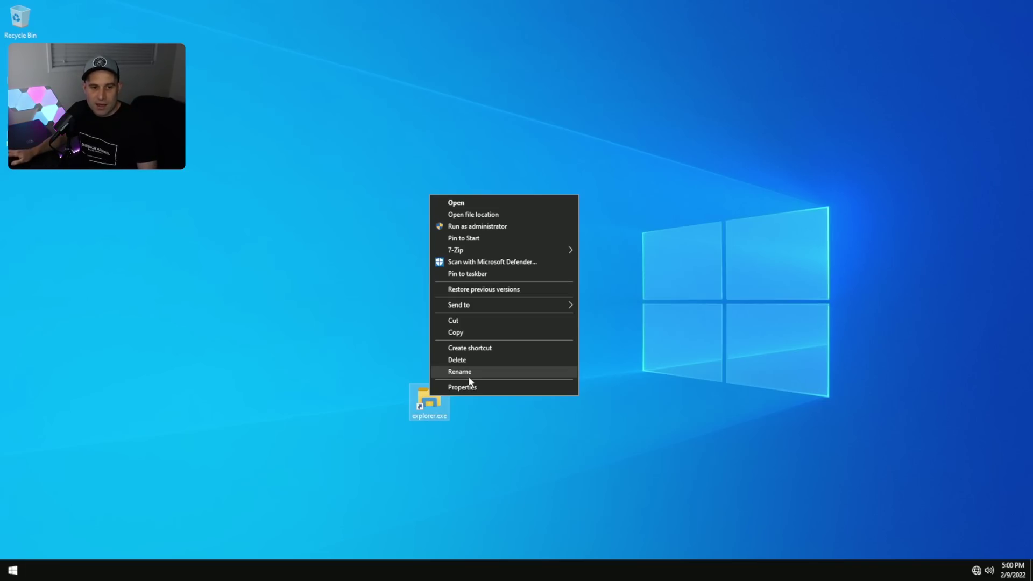
pyautogui.click(482, 273)
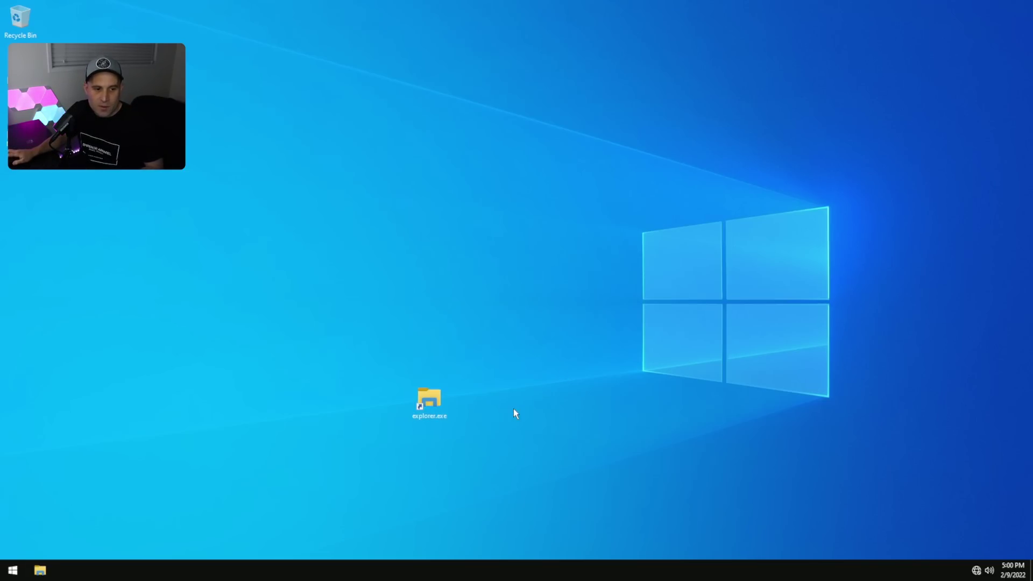
pyautogui.press('Delete')
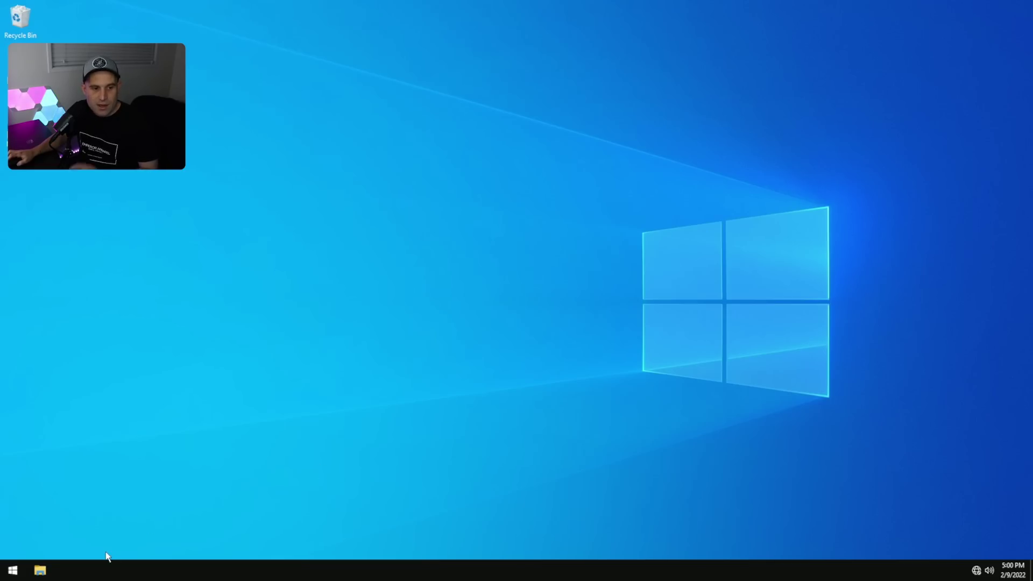
pyautogui.click(40, 569)
# Step: Run 8 Msi Mode from C:\Optimization, enable MSI for the AMD Radeon RX 6900 XT, apply, close
pyautogui.doubleClick(401, 278)
pyautogui.doubleClick(360, 135)
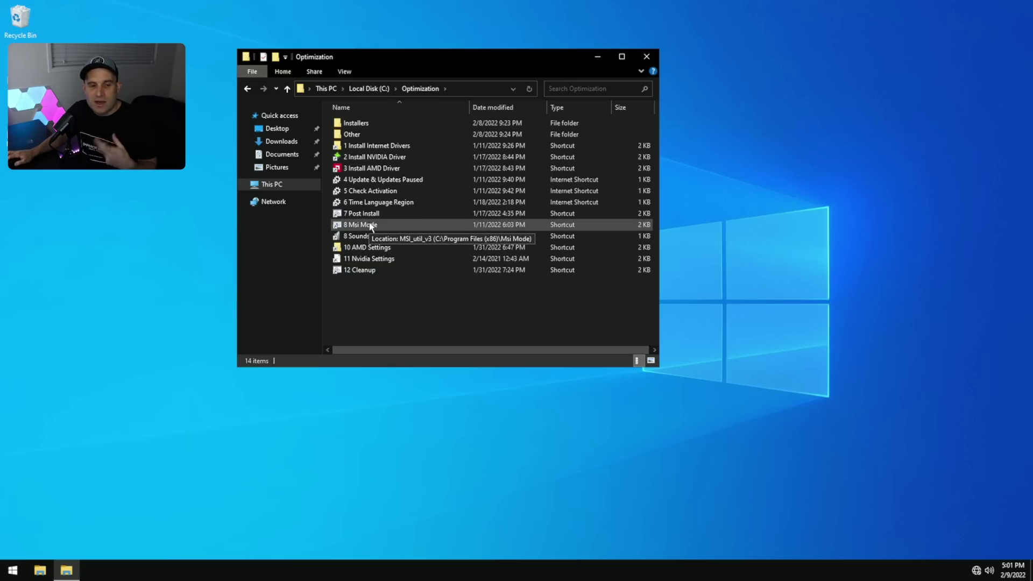
pyautogui.doubleClick(367, 229)
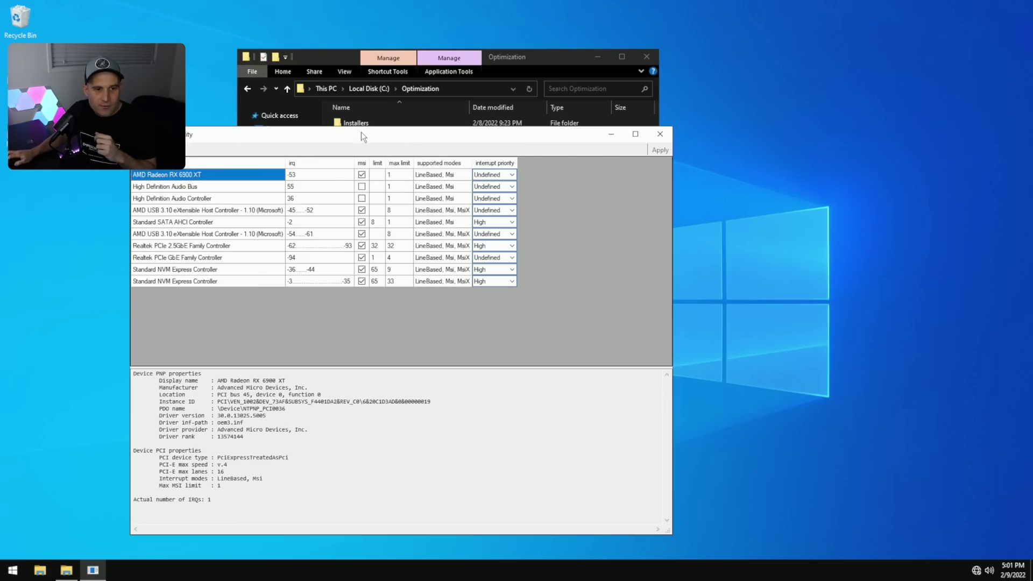
pyautogui.moveTo(360, 131); pyautogui.dragTo(432, 134)
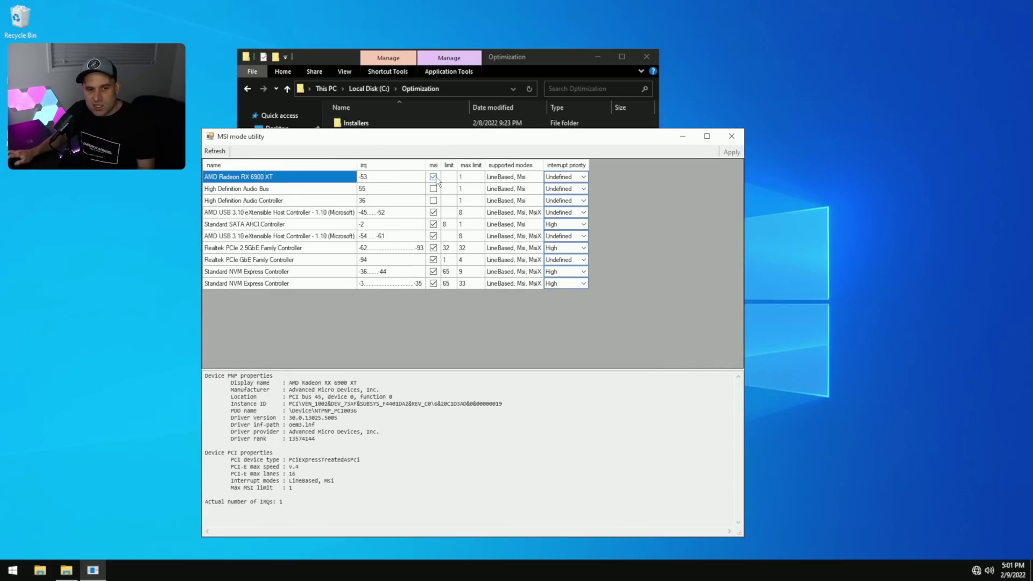
pyautogui.click(435, 177)
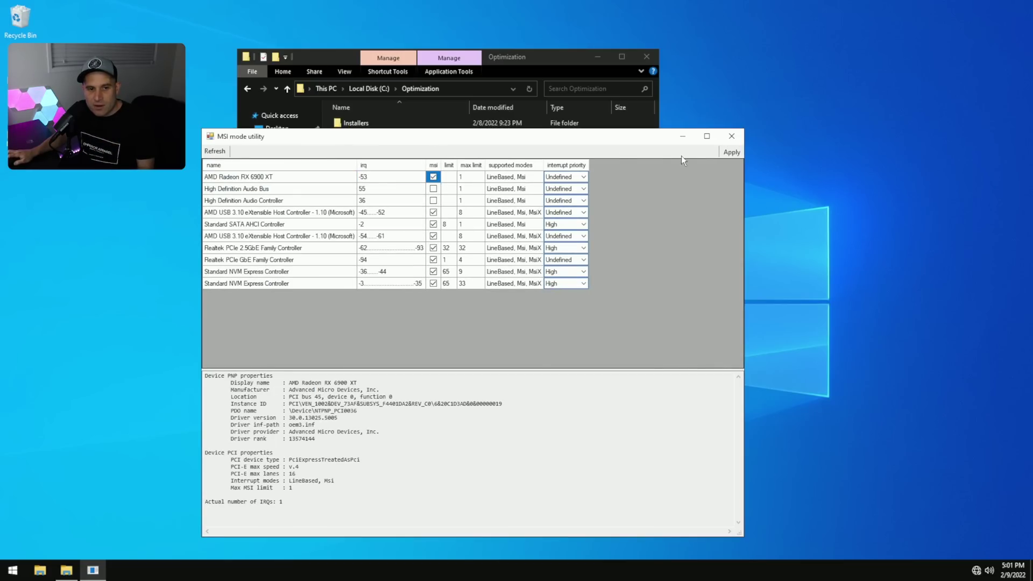
pyautogui.click(732, 153)
pyautogui.click(732, 136)
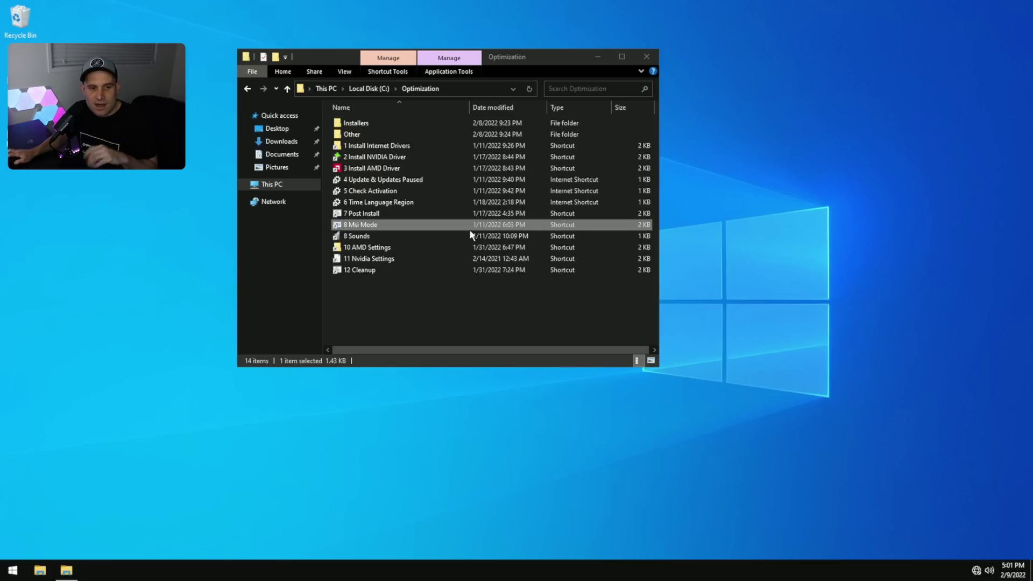
pyautogui.doubleClick(369, 237)
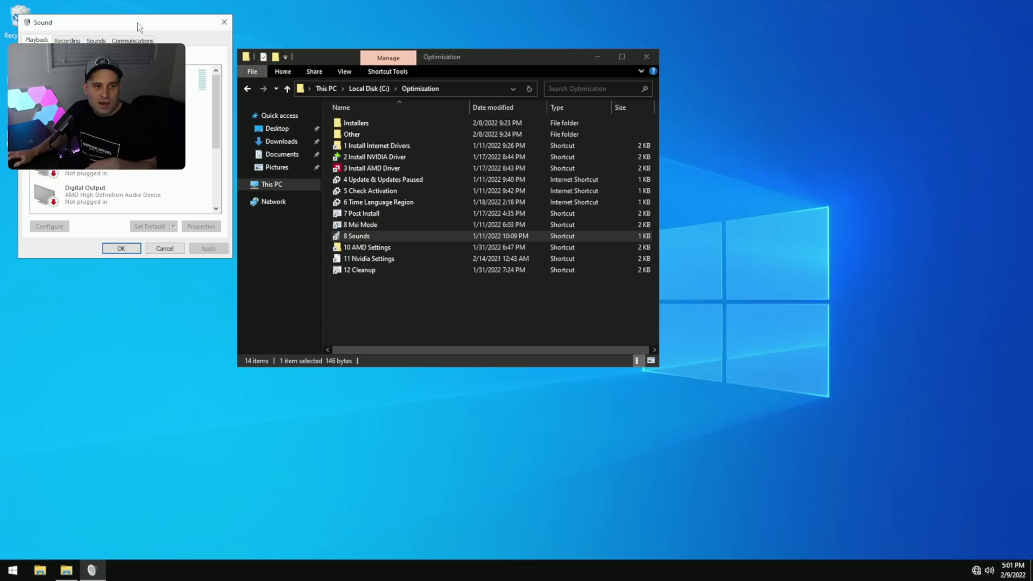
pyautogui.moveTo(137, 22); pyautogui.dragTo(561, 82)
pyautogui.click(570, 101)
pyautogui.click(520, 101)
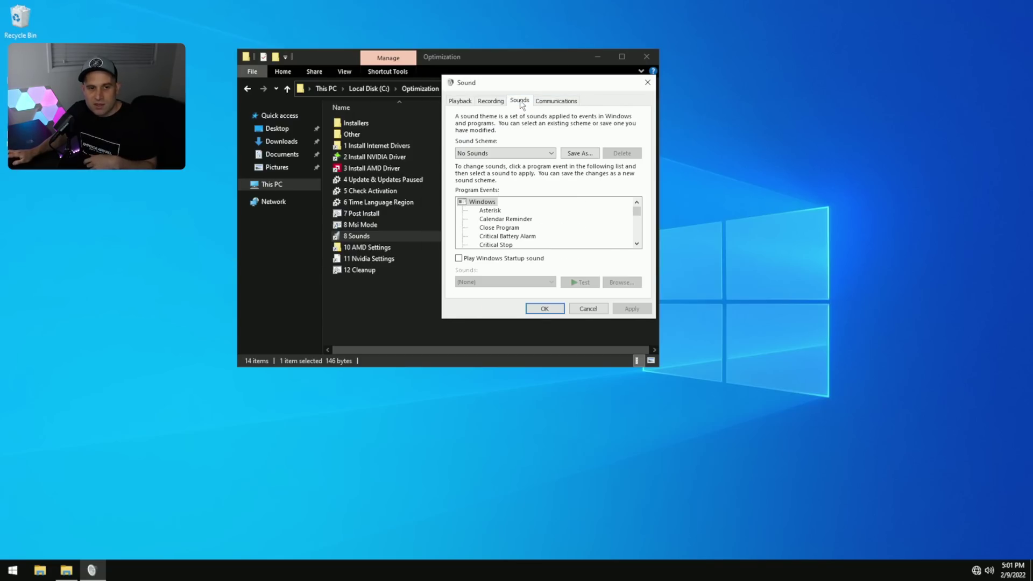
pyautogui.click(555, 101)
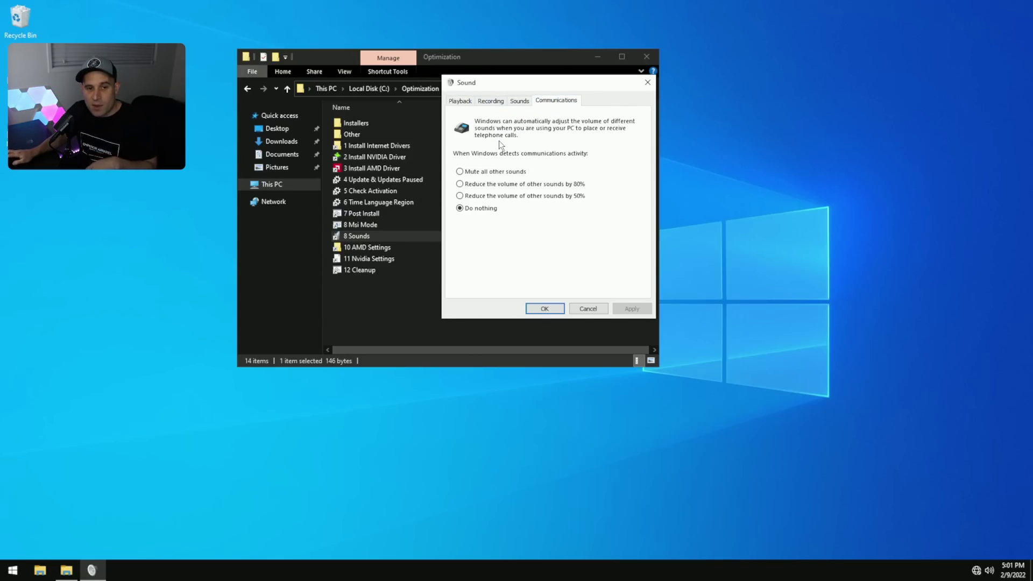
pyautogui.click(519, 101)
pyautogui.click(491, 101)
pyautogui.press('super+r')
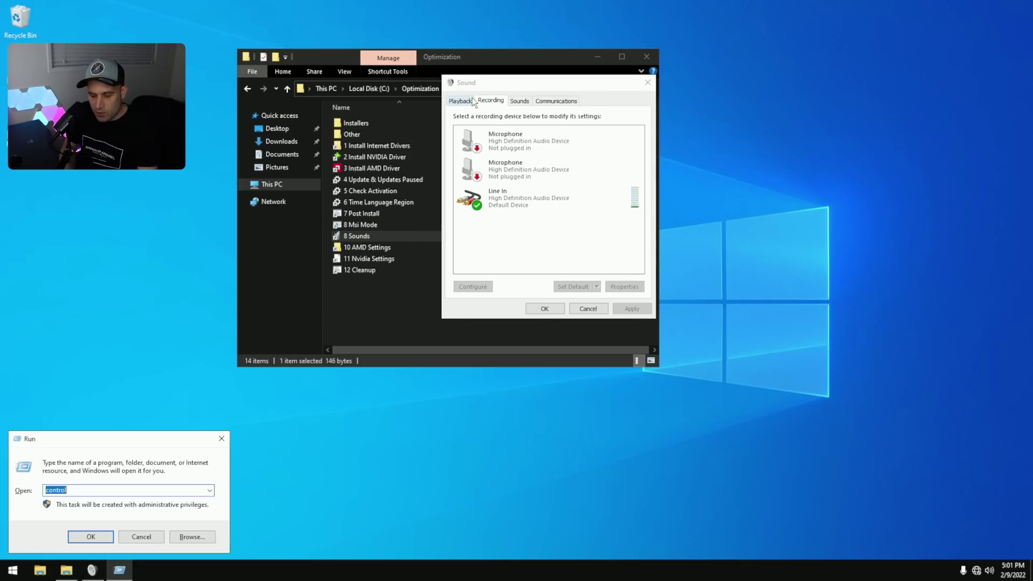
pyautogui.write('control')
pyautogui.press('Return')
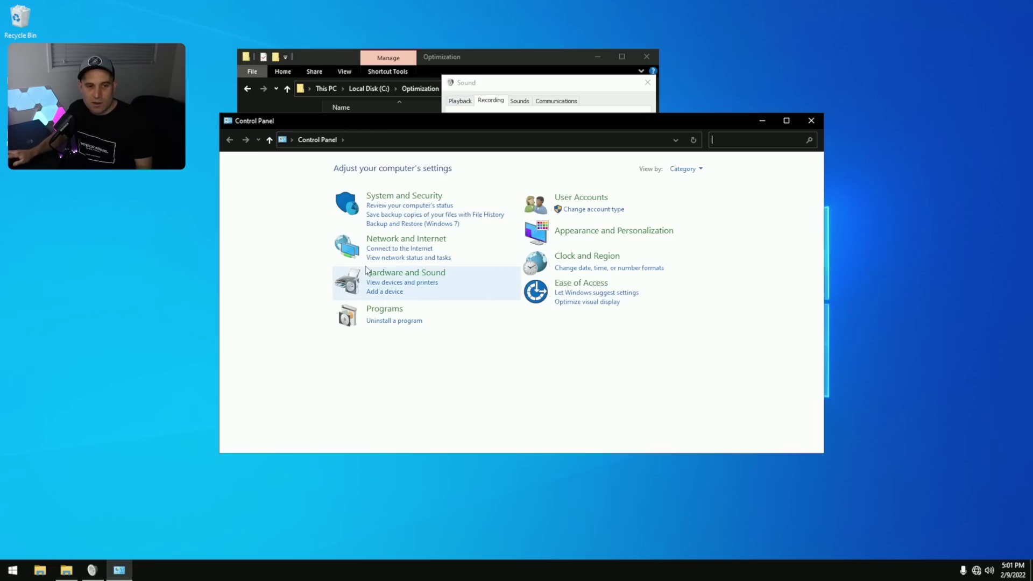
pyautogui.click(390, 273)
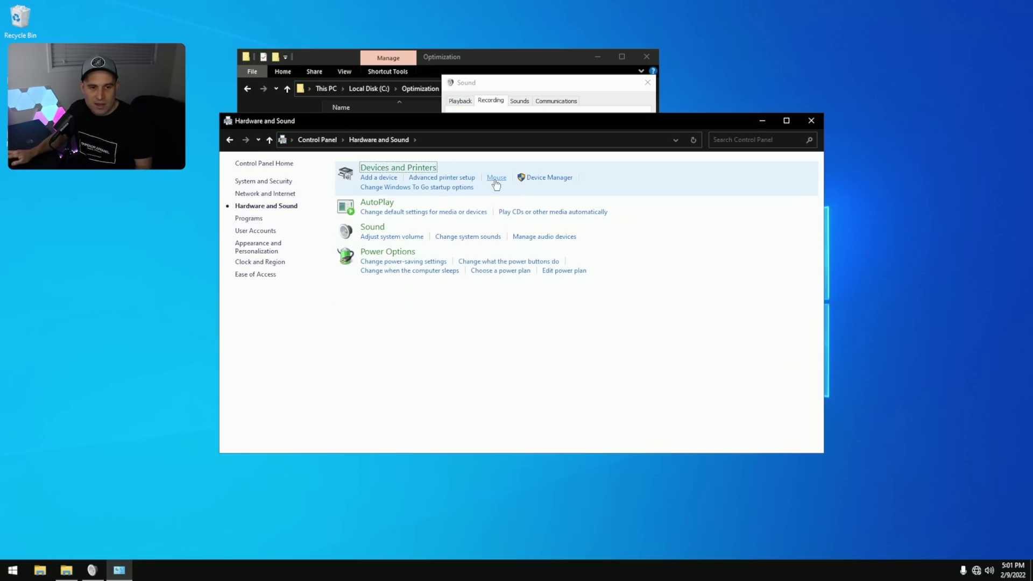
pyautogui.click(496, 178)
pyautogui.moveTo(147, 31); pyautogui.dragTo(411, 76)
pyautogui.click(376, 98)
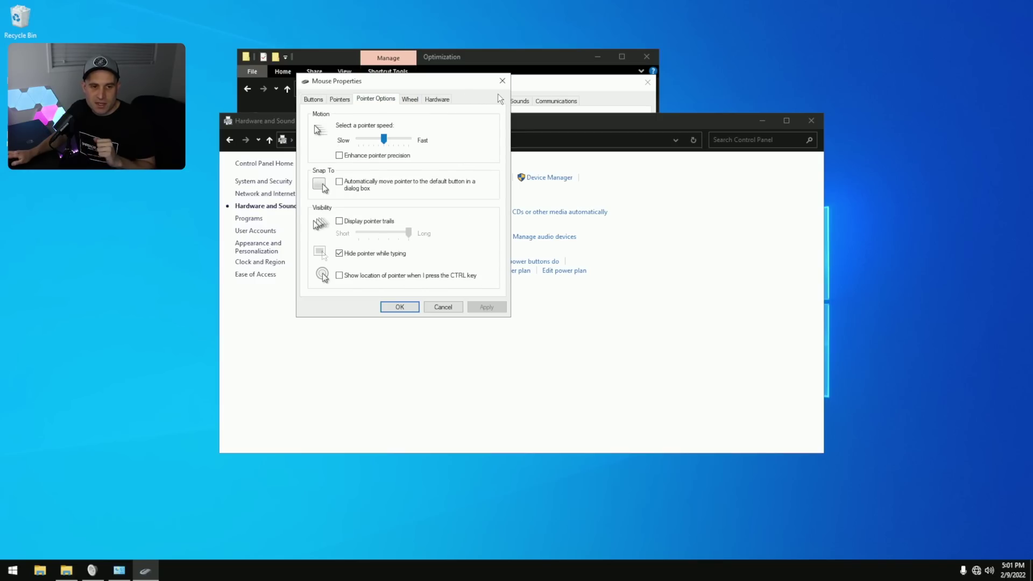
pyautogui.click(502, 81)
pyautogui.click(811, 120)
pyautogui.click(646, 82)
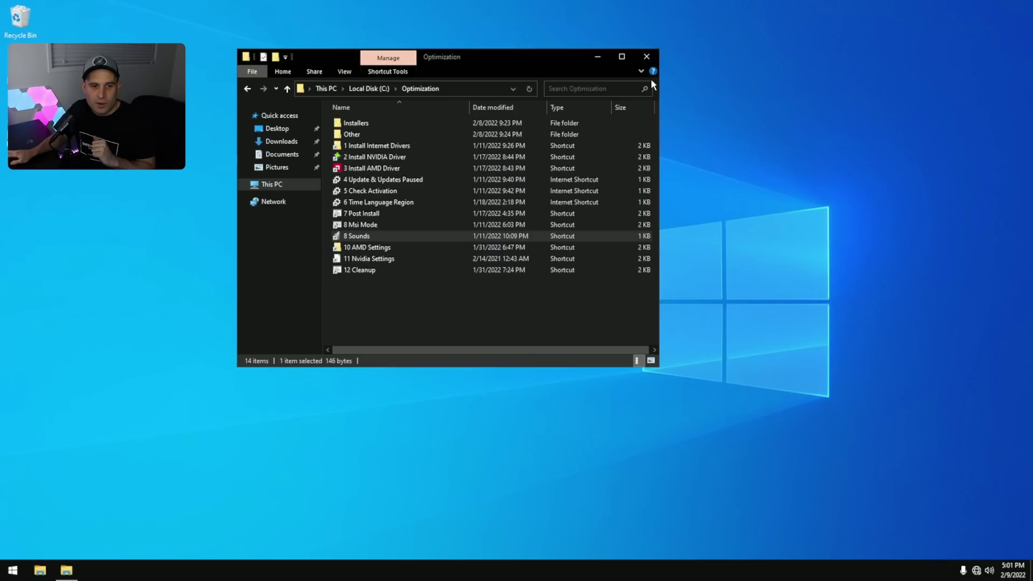
pyautogui.click(383, 248)
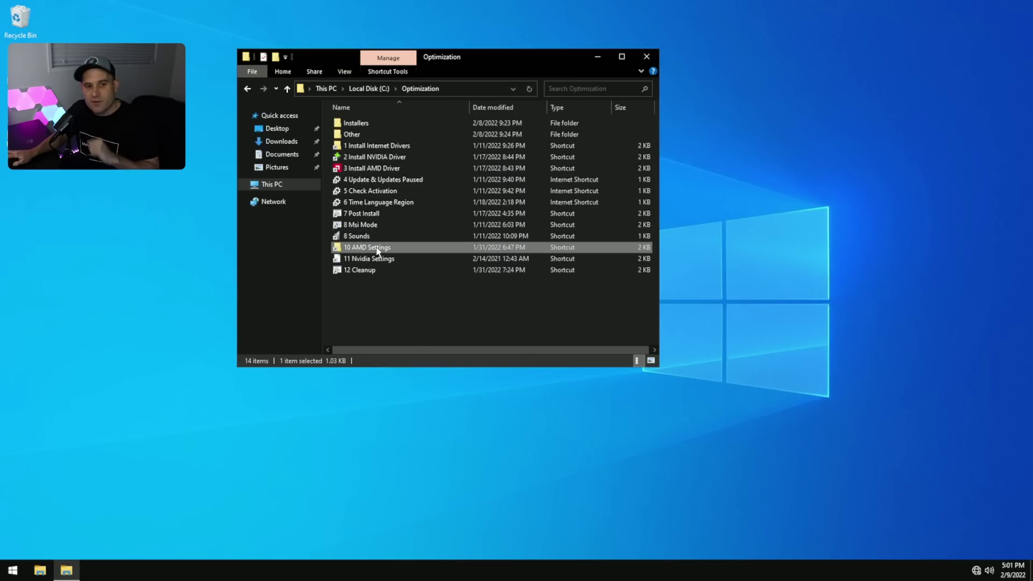
# Step: Launch AMD Radeon Software from the 10 AMD Settings folder, close it, and return to Optimization
pyautogui.doubleClick(379, 248)
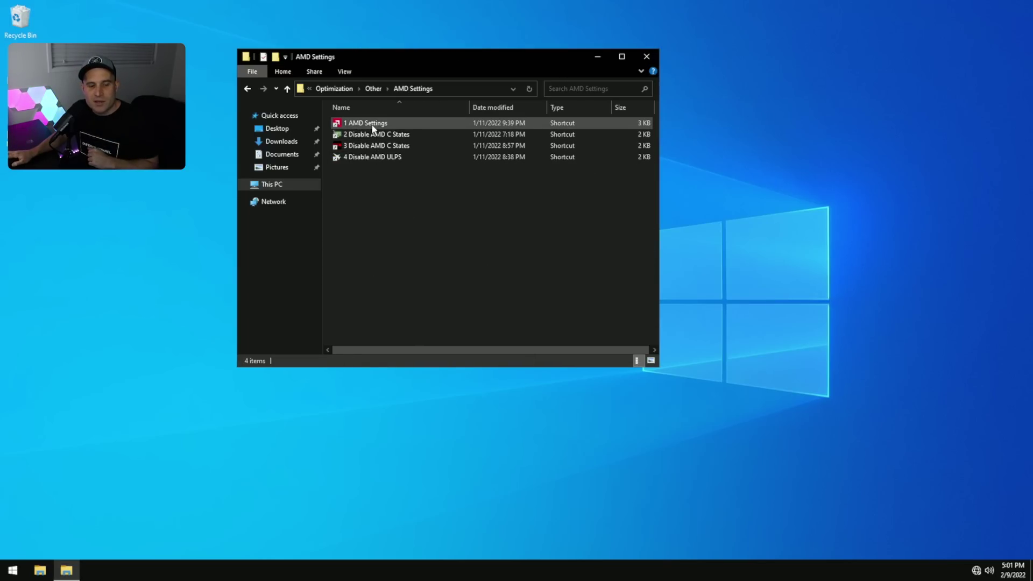
pyautogui.doubleClick(373, 128)
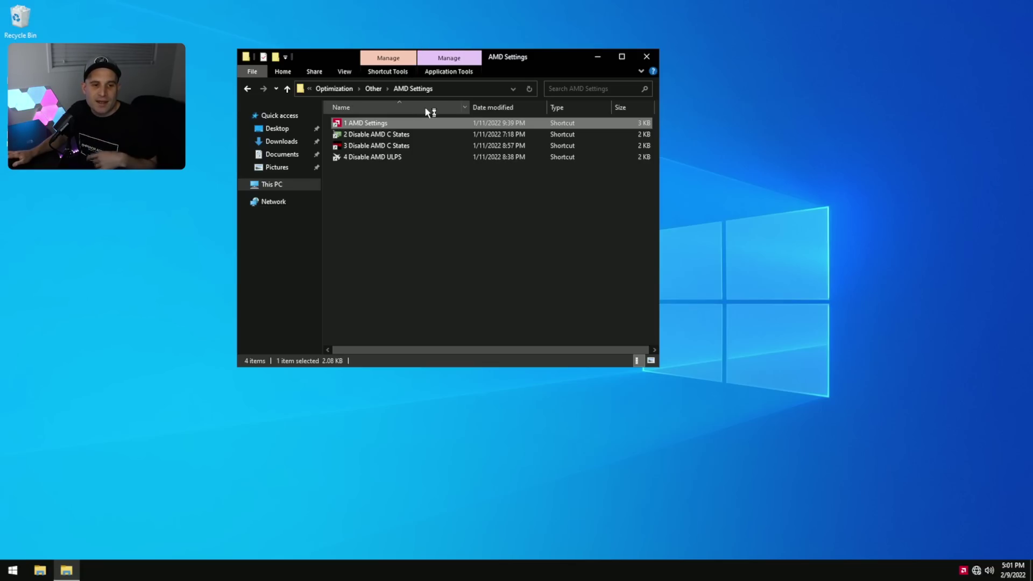
pyautogui.click(397, 179)
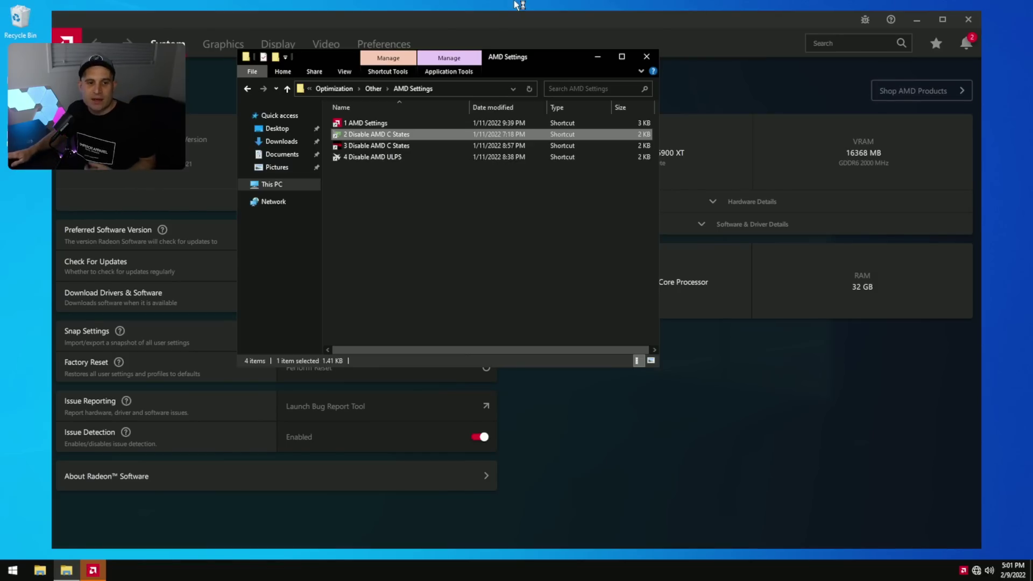
pyautogui.click(372, 158)
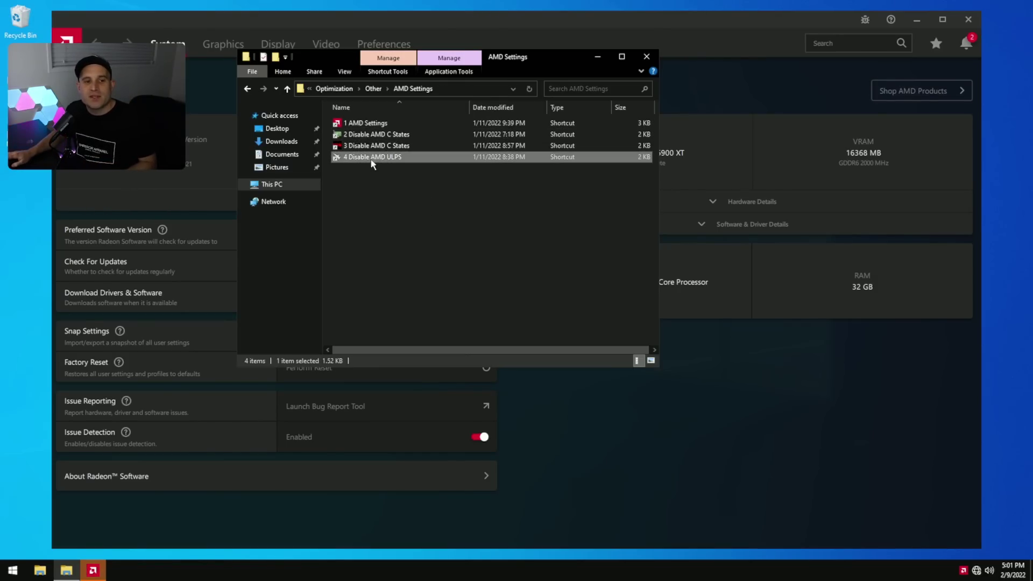
pyautogui.click(969, 19)
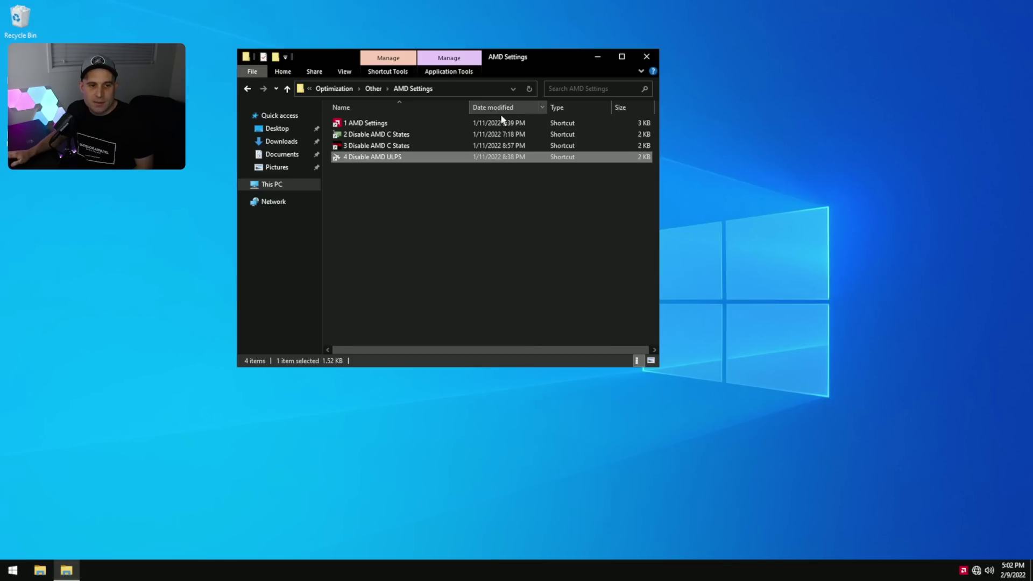
pyautogui.click(247, 89)
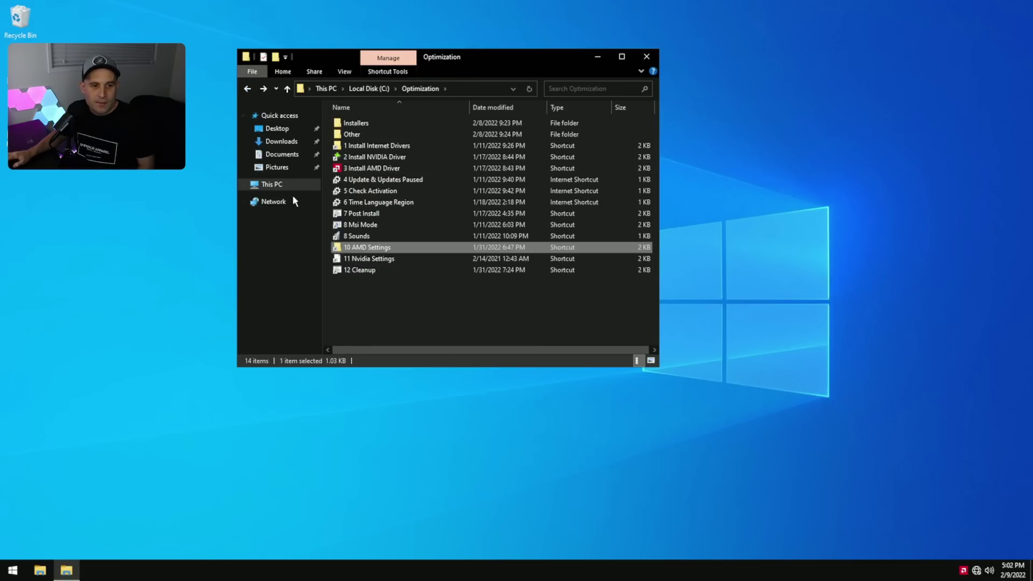
# Step: Select the 11 Nvidia Settings shortcut, then the 12 Cleanup shortcut
pyautogui.click(372, 293)
pyautogui.click(366, 260)
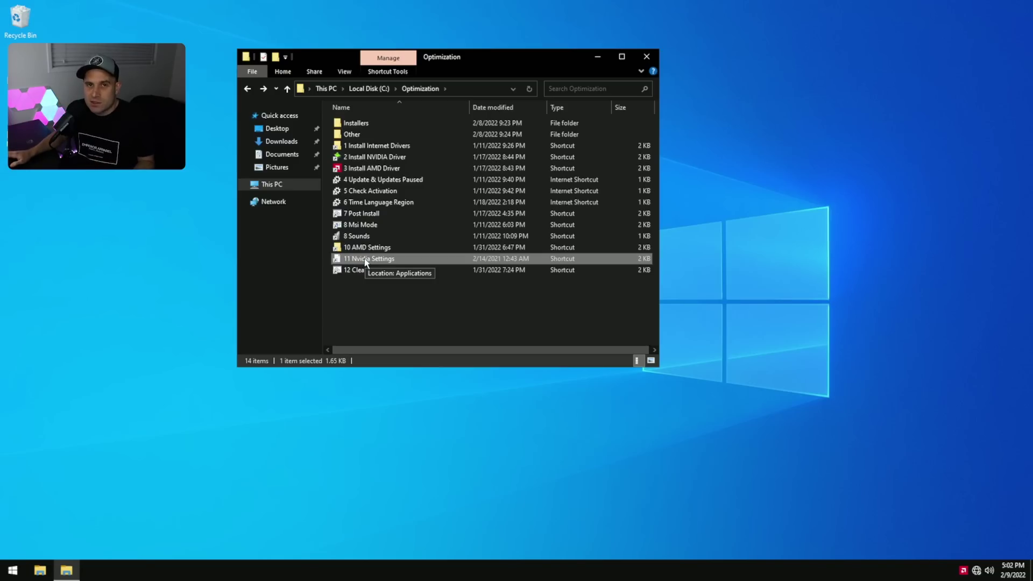
pyautogui.click(362, 288)
pyautogui.click(364, 273)
# Step: Run 12 Cleanup and delete everything in the user Temp folder, skipping in-use items, then close it
pyautogui.doubleClick(361, 270)
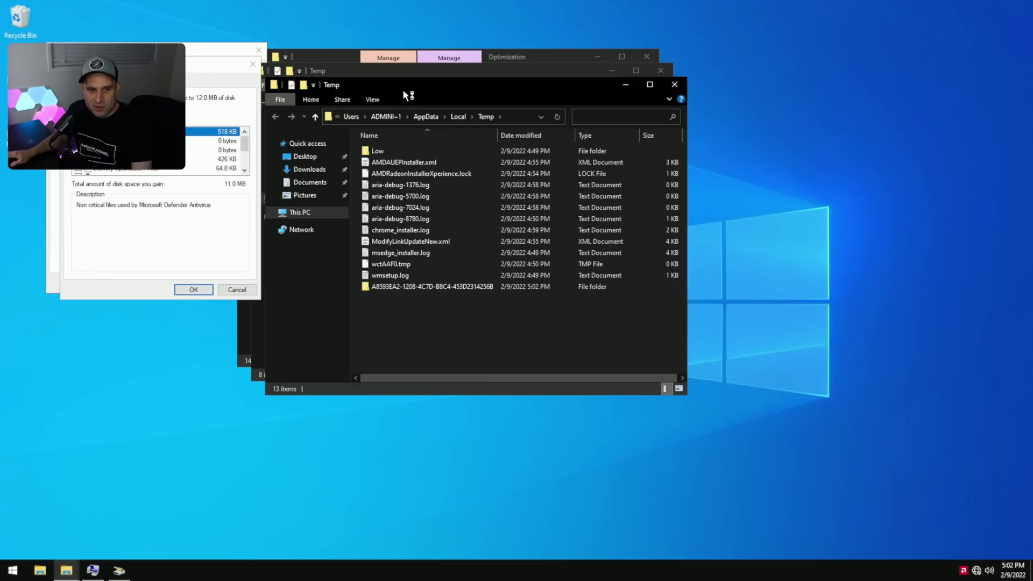
pyautogui.moveTo(402, 90); pyautogui.dragTo(434, 89)
pyautogui.click(452, 217)
pyautogui.hotkey('ctrl', 'a')
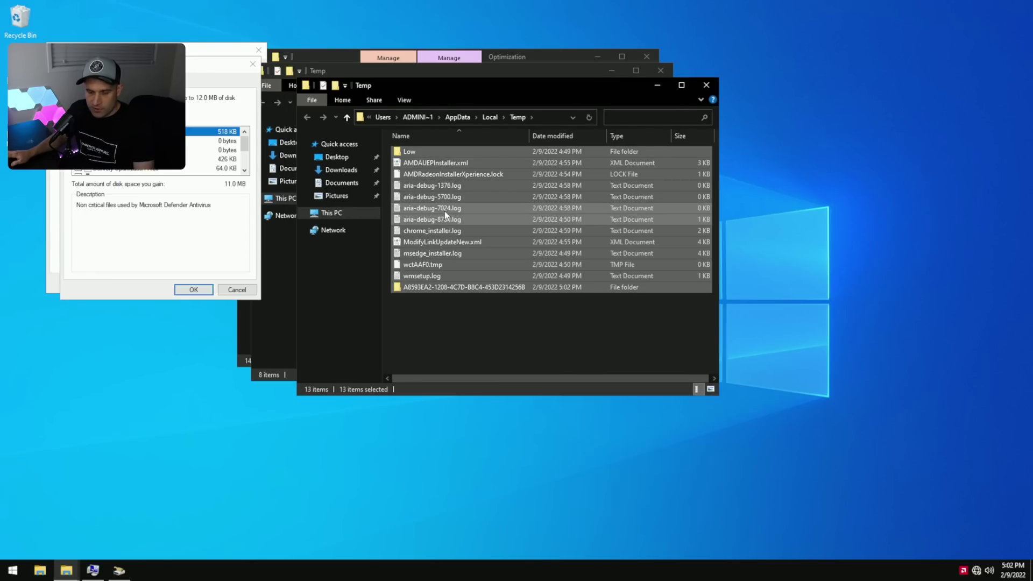
pyautogui.press('Delete')
pyautogui.click(477, 242)
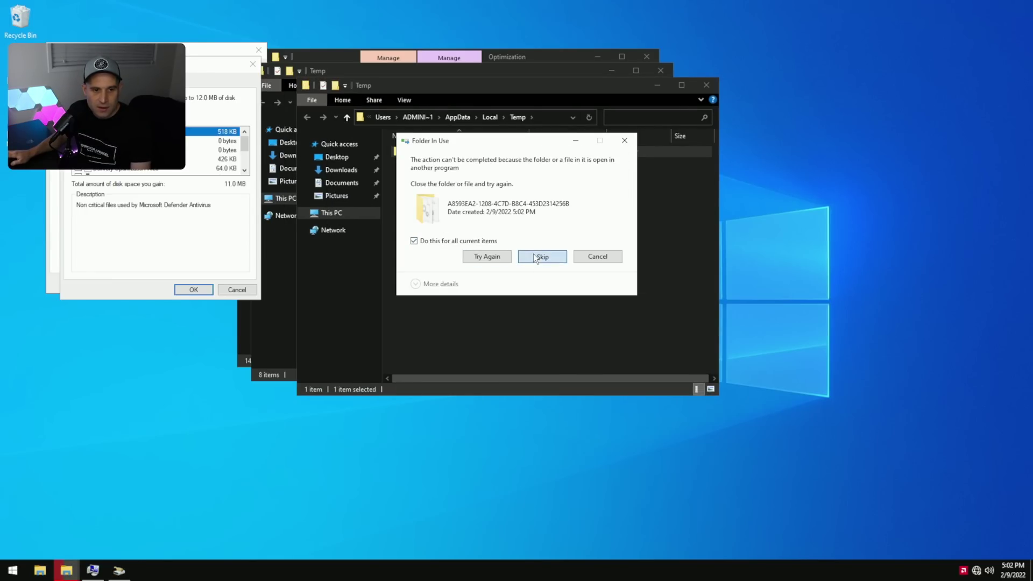
pyautogui.click(535, 257)
pyautogui.click(705, 85)
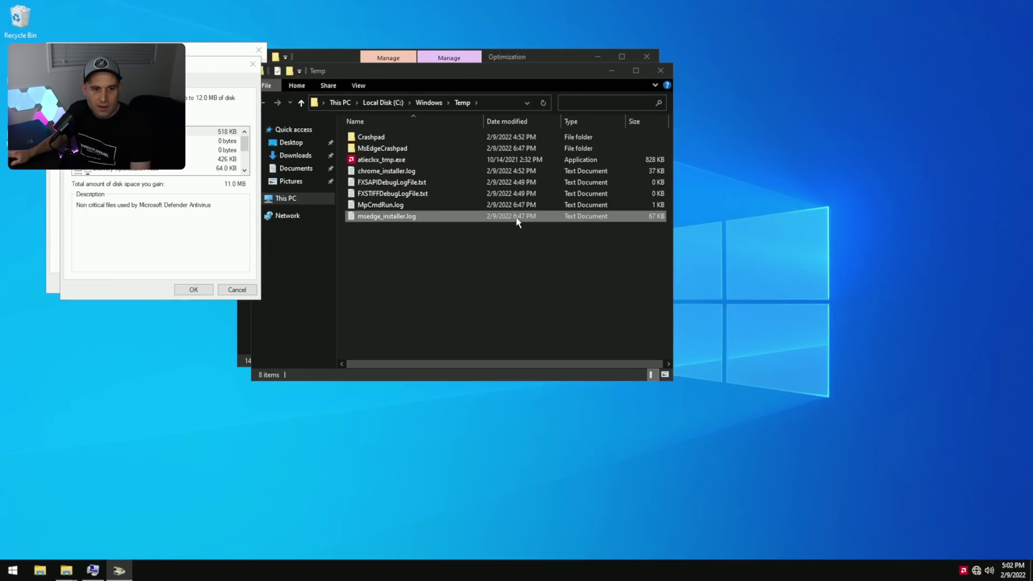
# Step: Delete all files in C:\Windows\Temp and close that folder
pyautogui.click(518, 218)
pyautogui.moveTo(503, 75); pyautogui.dragTo(564, 93)
pyautogui.hotkey('ctrl', 'a')
pyautogui.press('Delete')
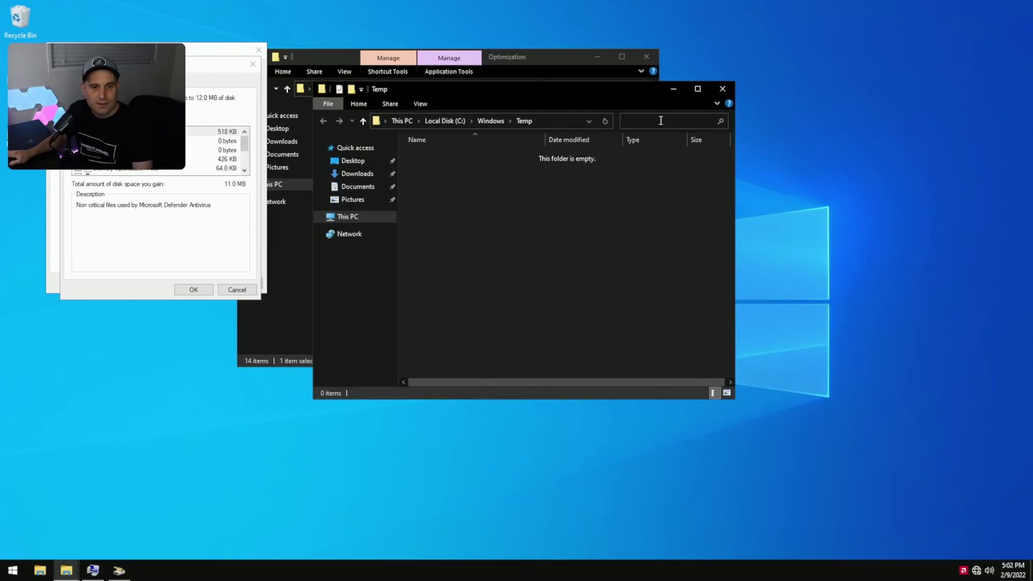
pyautogui.click(722, 88)
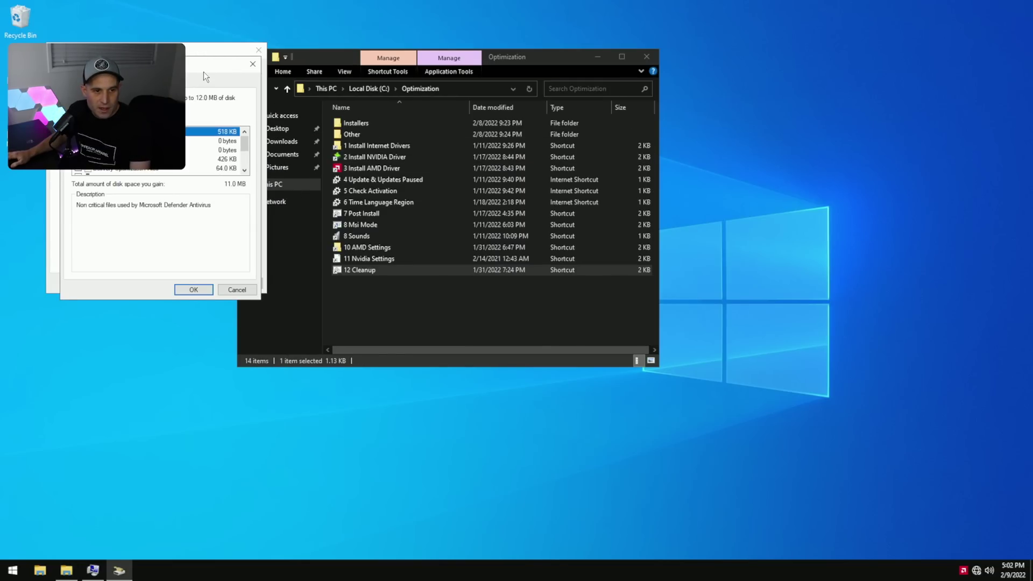
# Step: For drive C:, tick Defender Antivirus, DirectX Shader Cache, Delivery Optimization, Language Resource Files and Recycle Bin
pyautogui.click(646, 56)
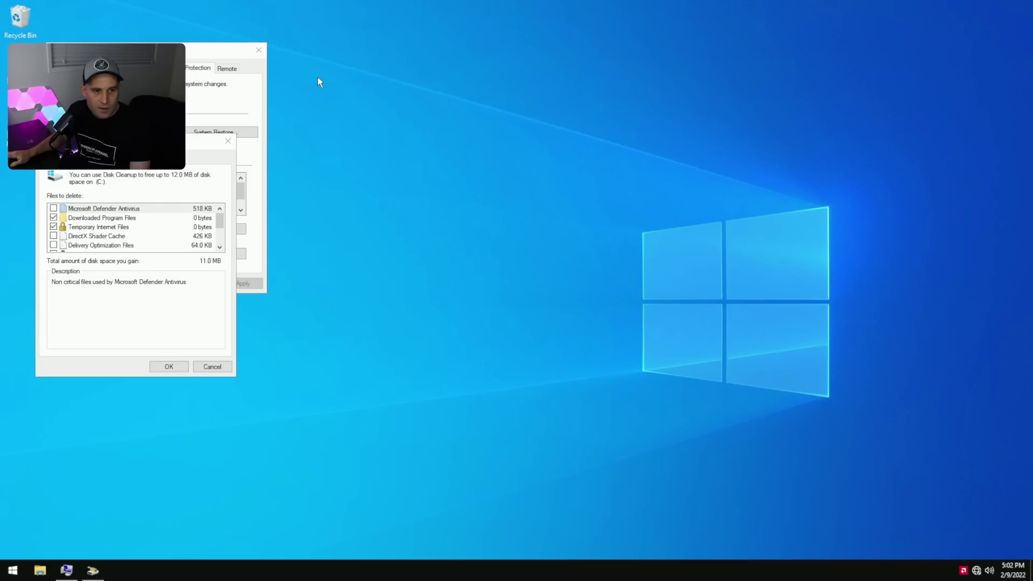
pyautogui.moveTo(192, 48); pyautogui.dragTo(476, 57)
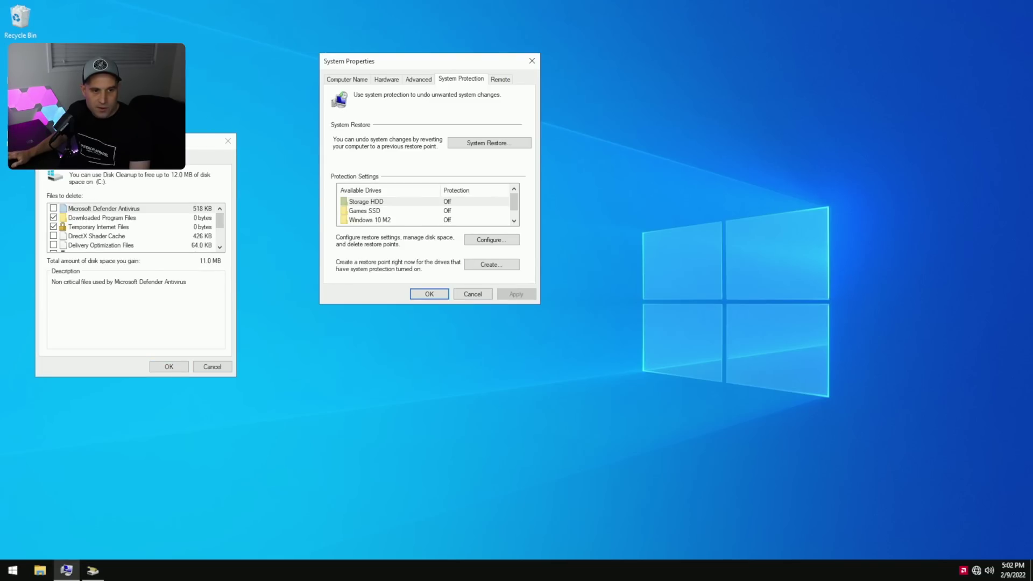
pyautogui.moveTo(202, 137); pyautogui.dragTo(441, 141)
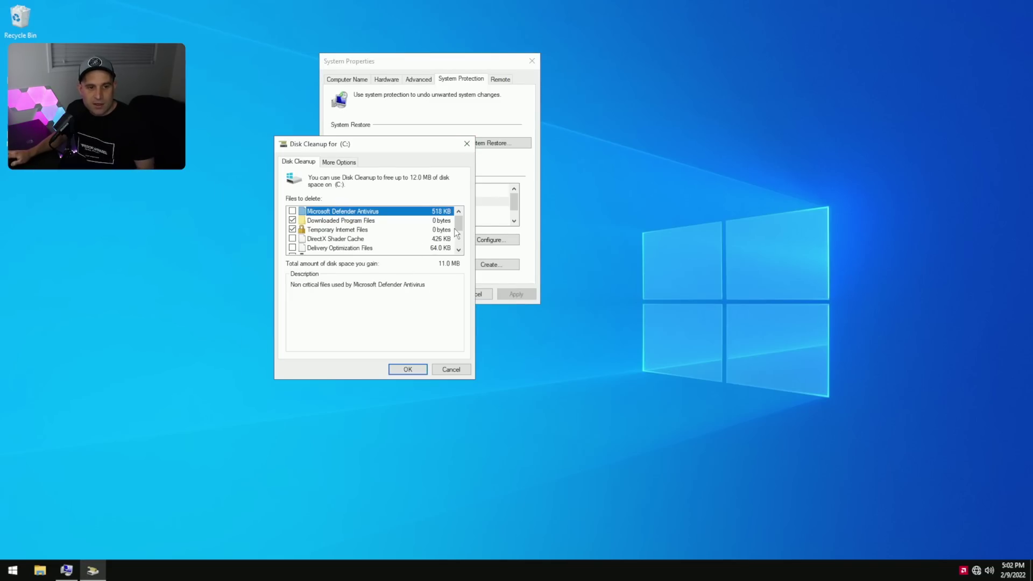
pyautogui.click(292, 211)
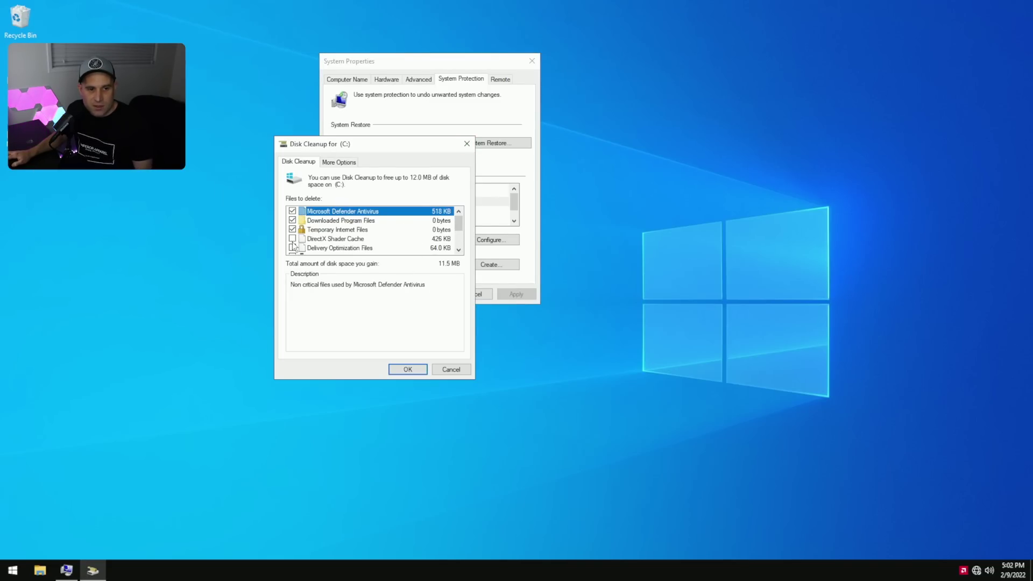
pyautogui.click(293, 239)
pyautogui.click(293, 247)
pyautogui.moveTo(457, 227); pyautogui.dragTo(459, 245)
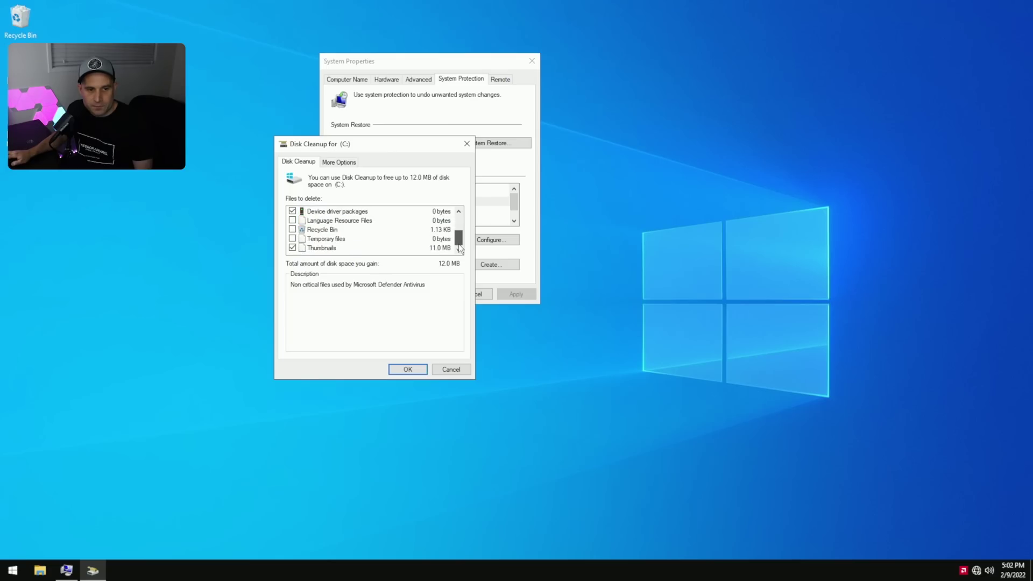
pyautogui.click(292, 220)
pyautogui.click(292, 230)
# Step: Confirm permanently deleting the selected files, then close System Properties
pyautogui.click(395, 368)
pyautogui.click(525, 295)
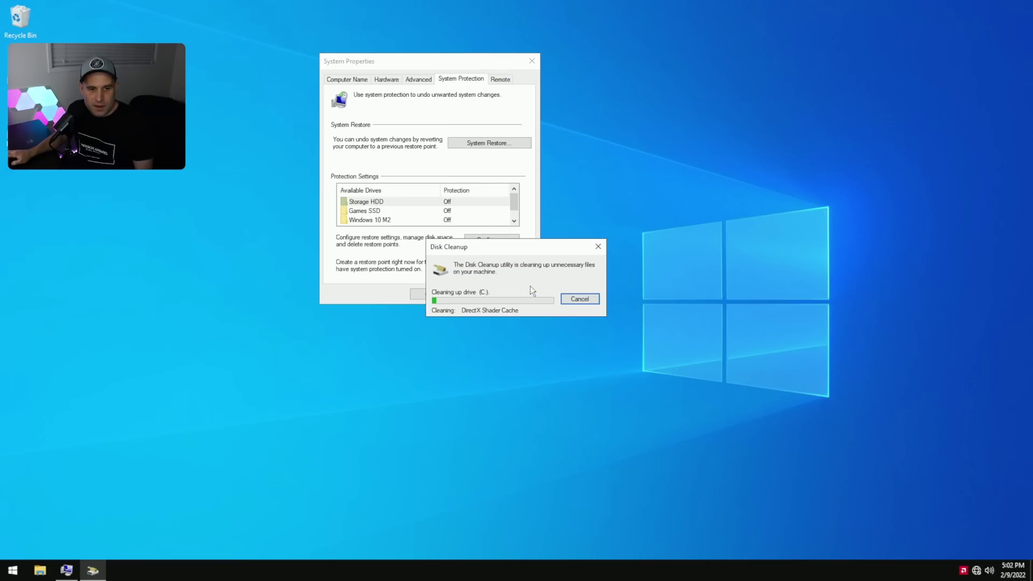
pyautogui.moveTo(516, 200); pyautogui.dragTo(517, 210)
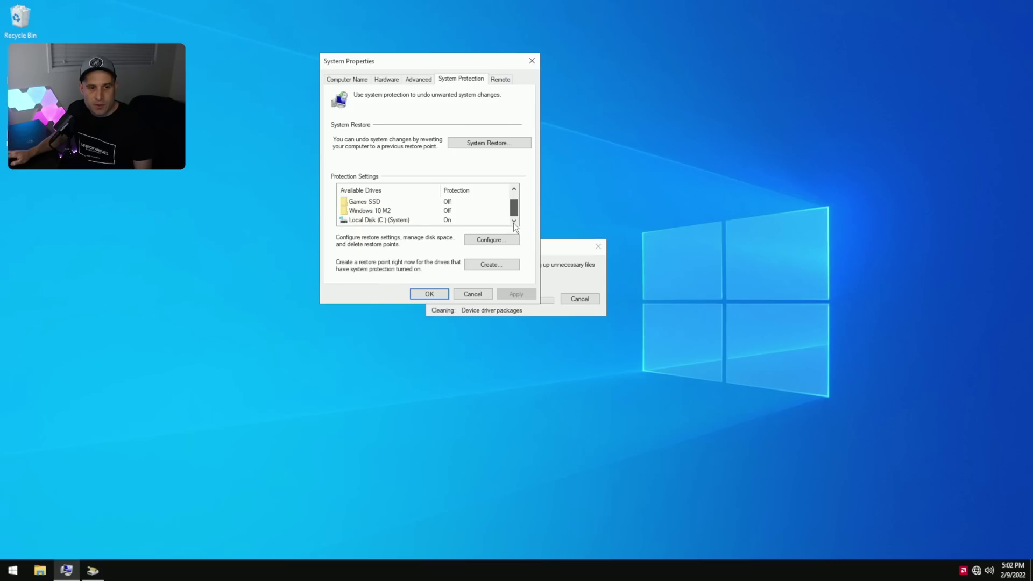
pyautogui.click(422, 214)
pyautogui.click(531, 61)
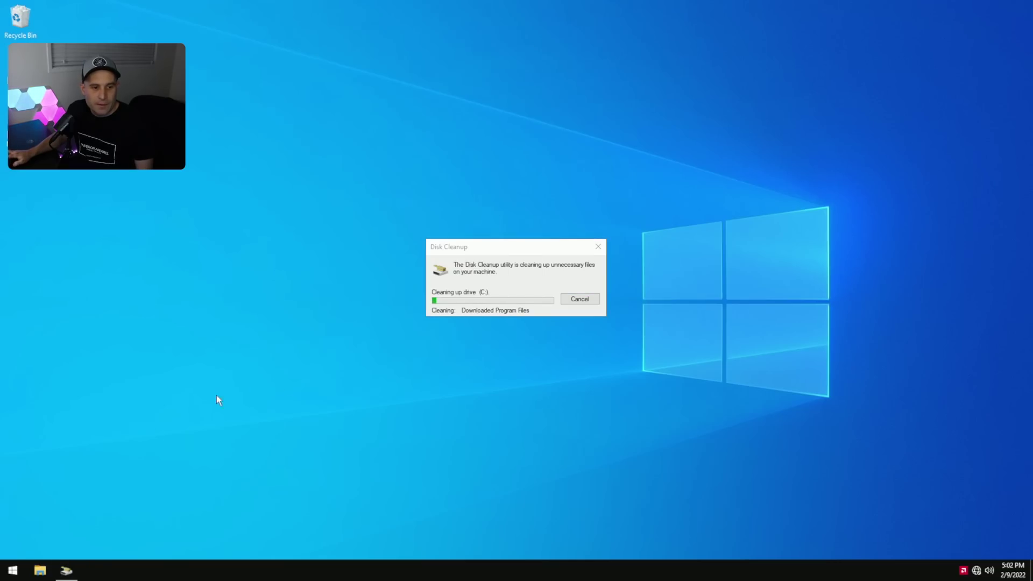
# Step: Browse to C:\Optimization\Other, peek at AMD Settings, then open CPU MEM Overclock and select its five shortcuts
pyautogui.click(40, 570)
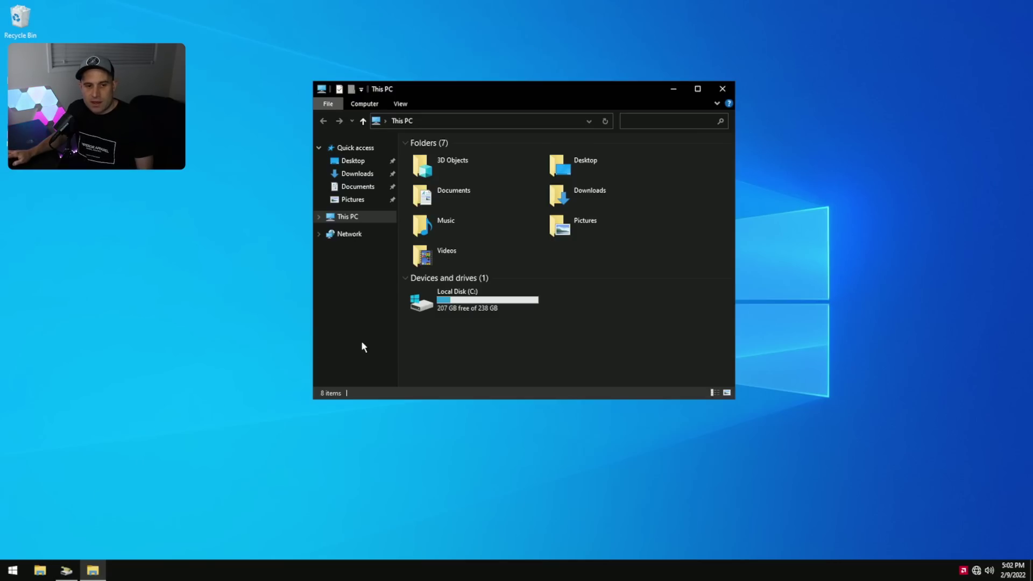
pyautogui.doubleClick(448, 308)
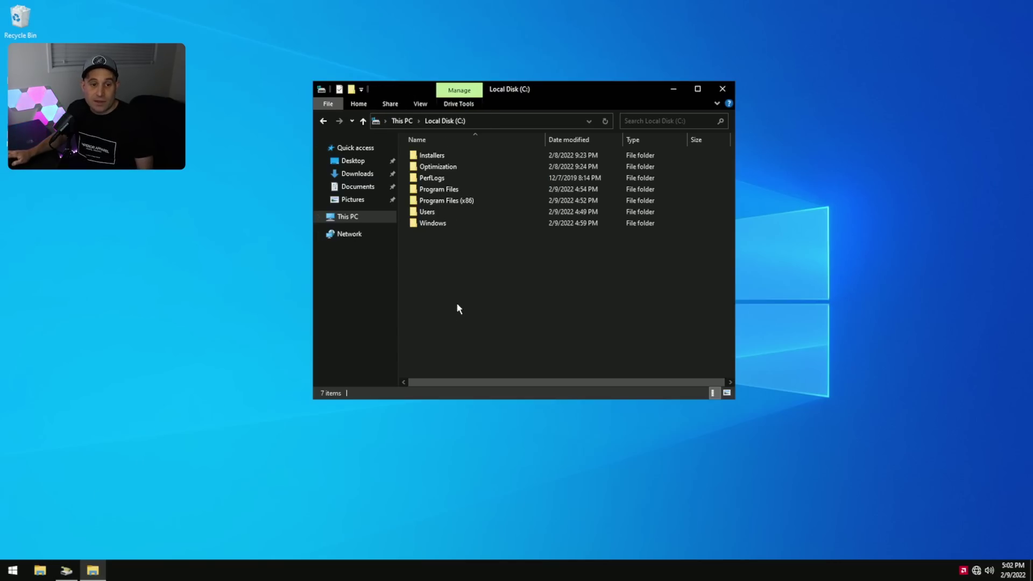
pyautogui.doubleClick(445, 169)
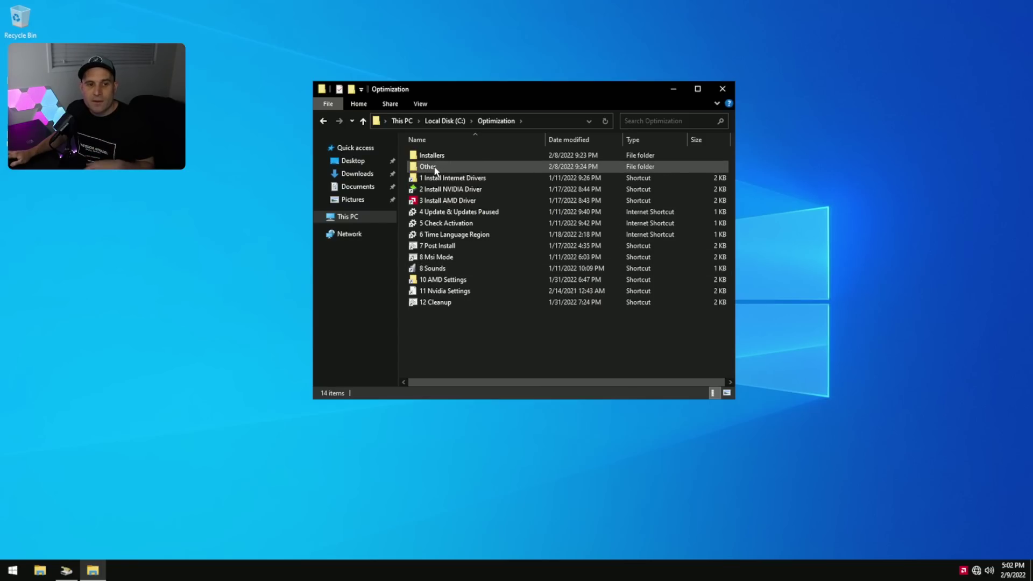
pyautogui.doubleClick(434, 167)
pyautogui.doubleClick(431, 156)
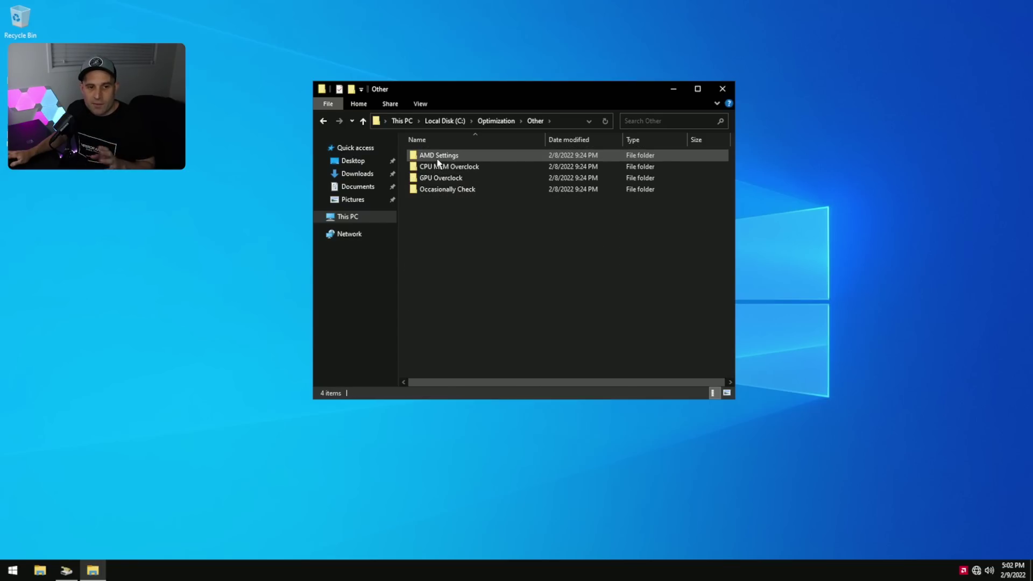
pyautogui.click(324, 121)
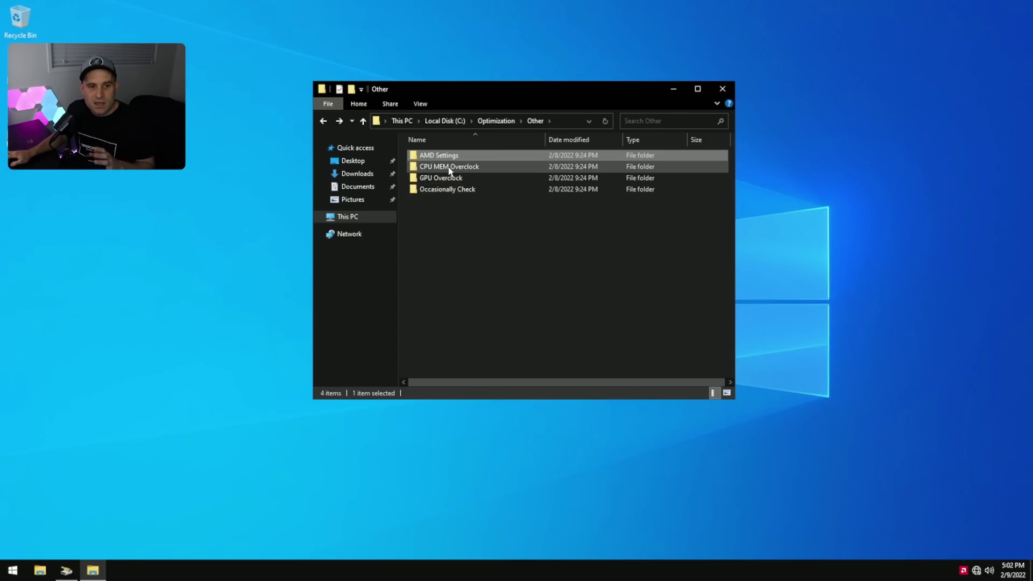
pyautogui.doubleClick(448, 167)
pyautogui.moveTo(433, 227); pyautogui.dragTo(437, 150)
# Step: Open the GPU Overclock folder, launch MSI Afterburner and RivaTuner, and dismiss the RivaTuner hooking warning
pyautogui.click(325, 121)
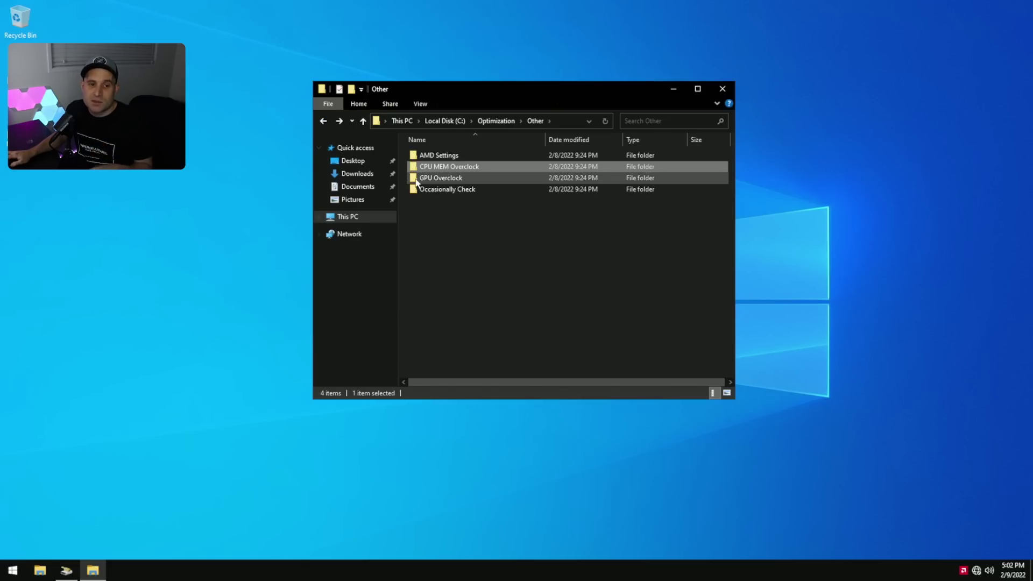
pyautogui.doubleClick(435, 178)
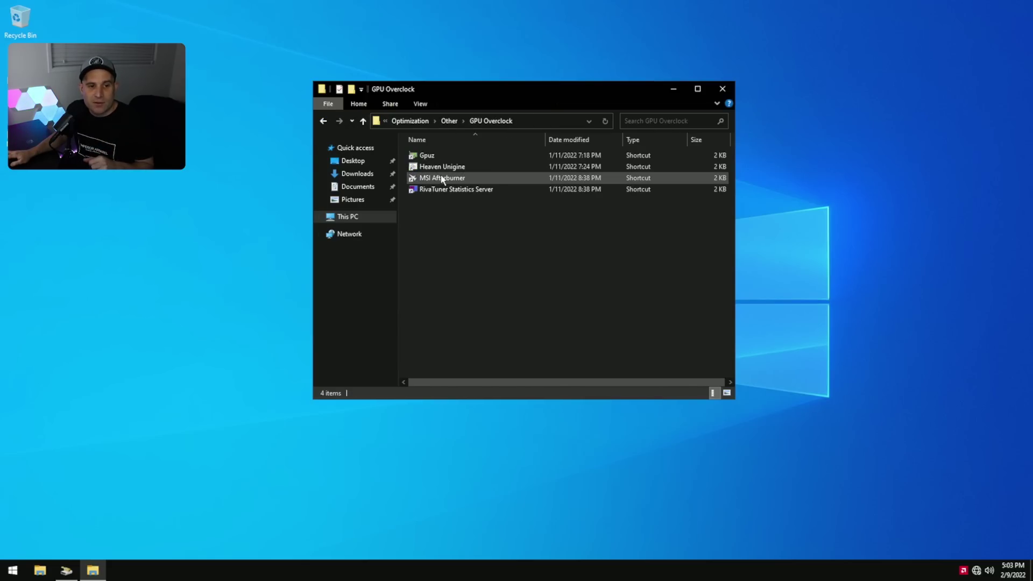
pyautogui.doubleClick(455, 179)
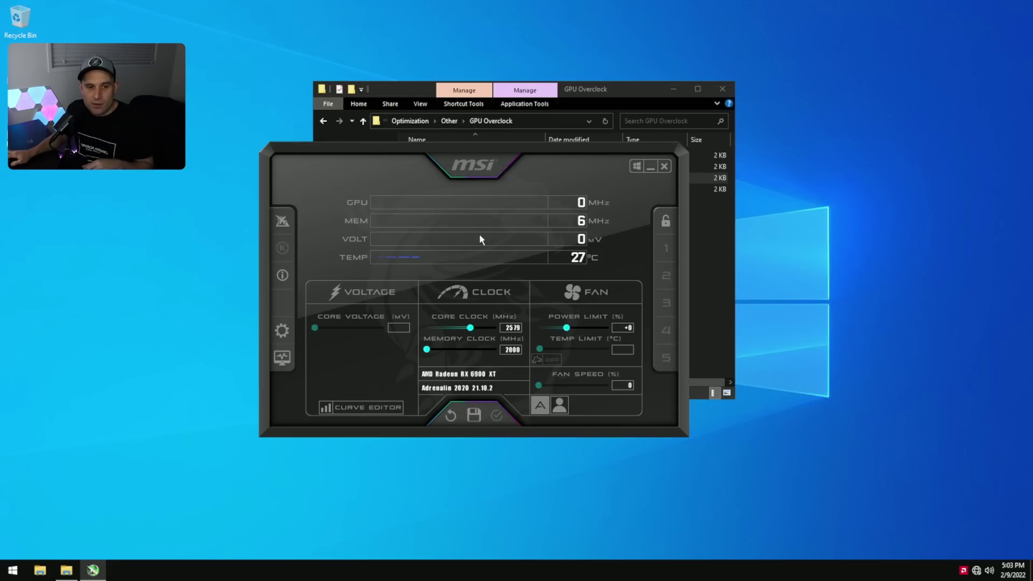
pyautogui.click(592, 95)
pyautogui.doubleClick(466, 189)
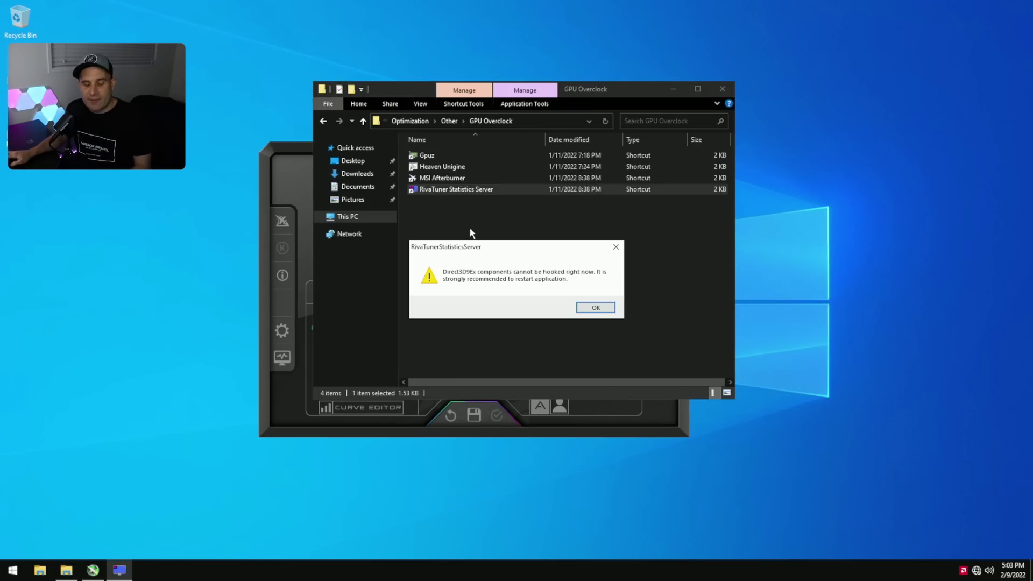
pyautogui.click(594, 307)
# Step: Close MSI Afterburner, exit the tray app, then relaunch Afterburner and close it again
pyautogui.click(305, 160)
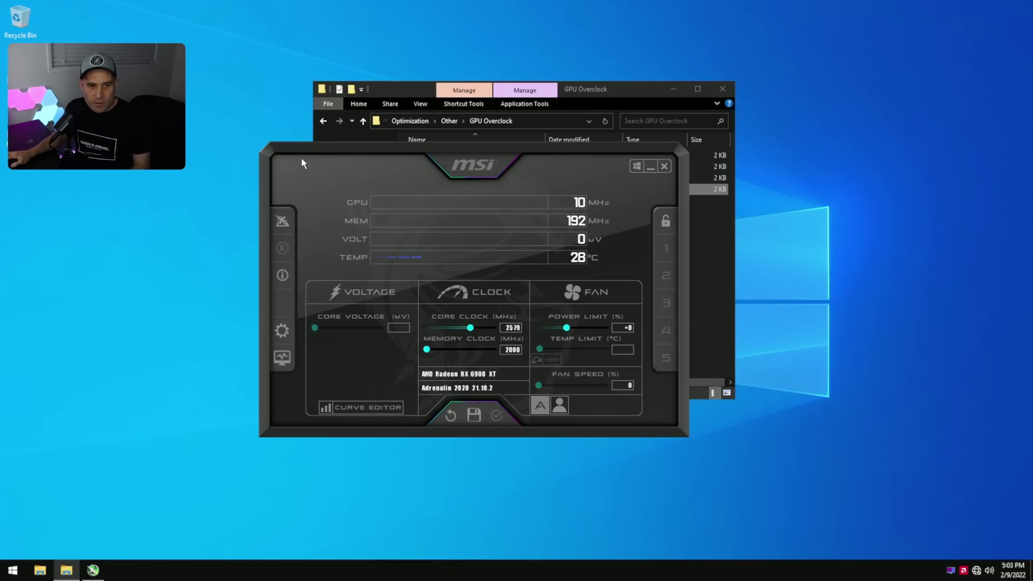
pyautogui.click(664, 167)
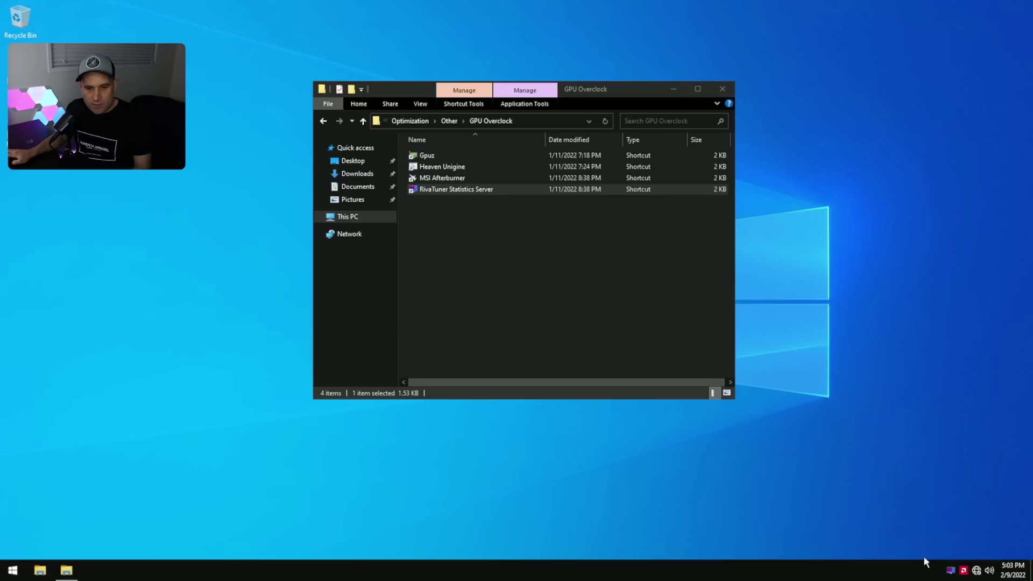
pyautogui.rightClick(951, 572)
pyautogui.click(968, 573)
pyautogui.click(449, 177)
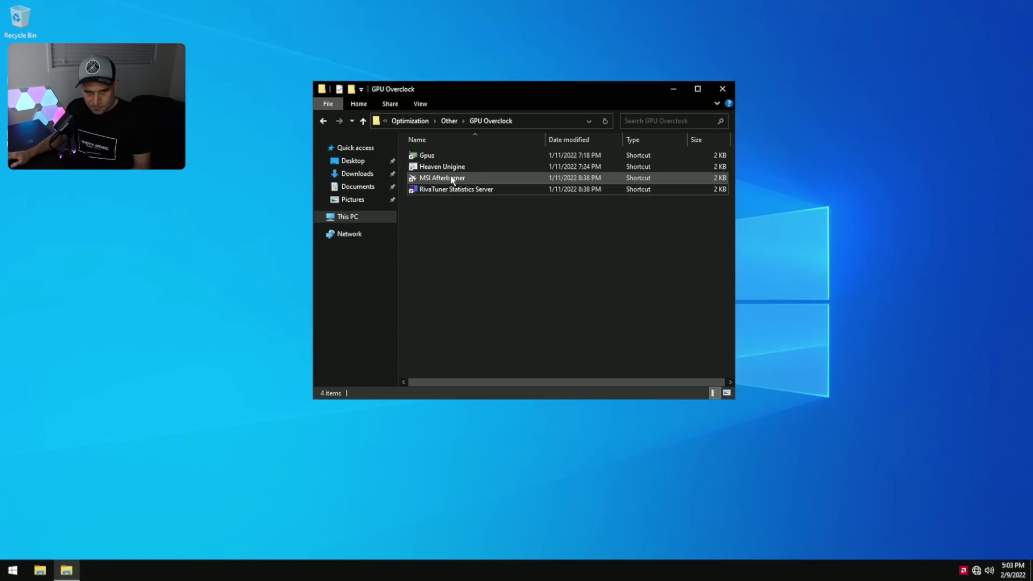
pyautogui.doubleClick(450, 178)
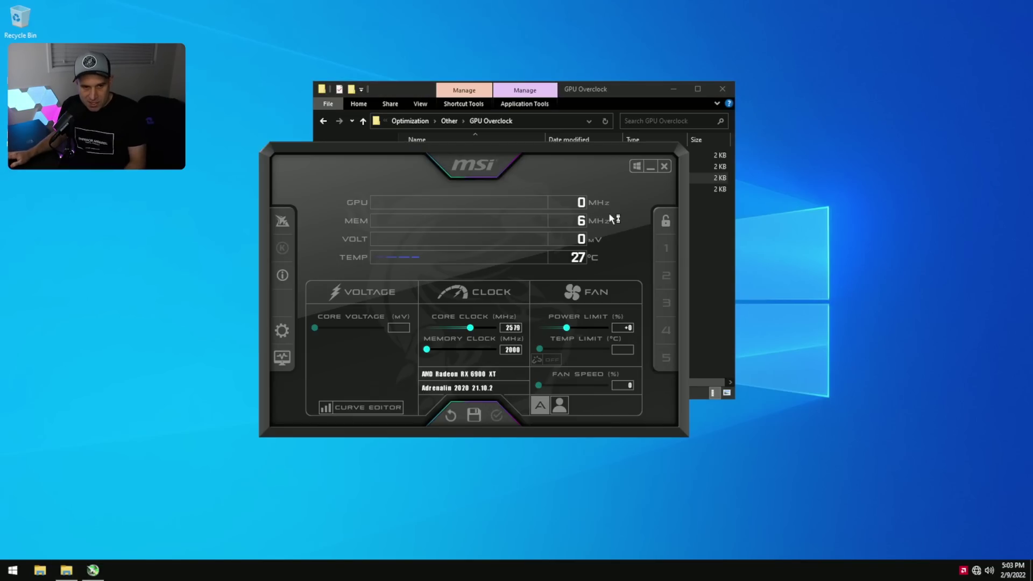
pyautogui.click(665, 165)
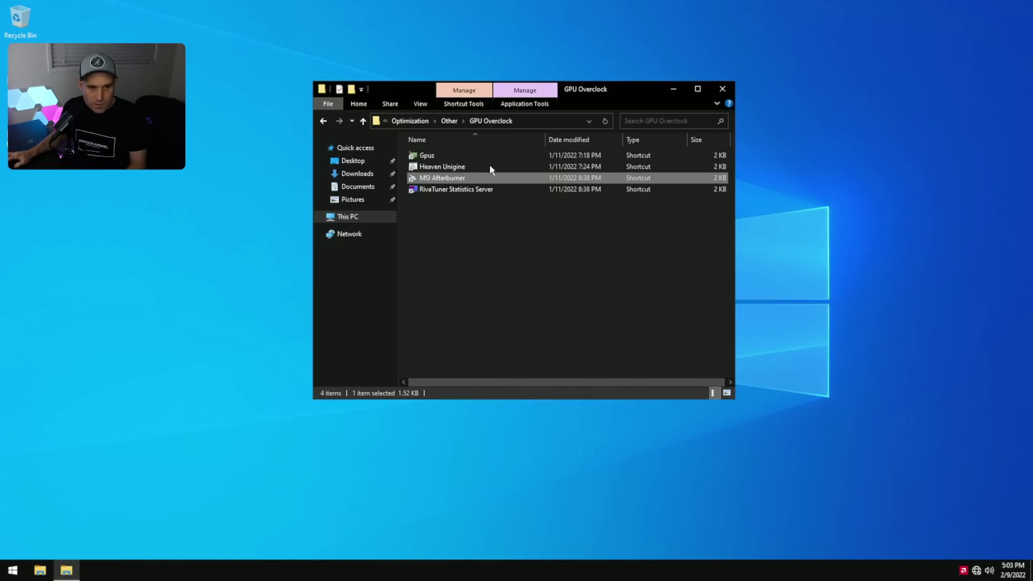
# Step: Launch MSI Afterburner from the Start menu app list
pyautogui.click(13, 570)
pyautogui.scroll(-3, 99, 415)
pyautogui.scroll(3, 94, 387)
pyautogui.scroll(-3, 96, 385)
pyautogui.scroll(-1, 99, 387)
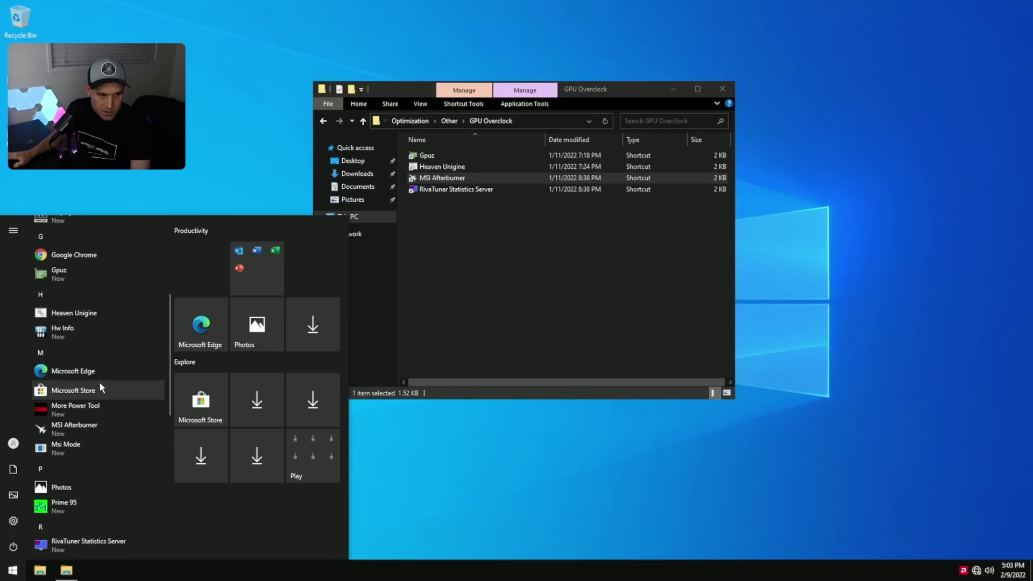
pyautogui.click(69, 427)
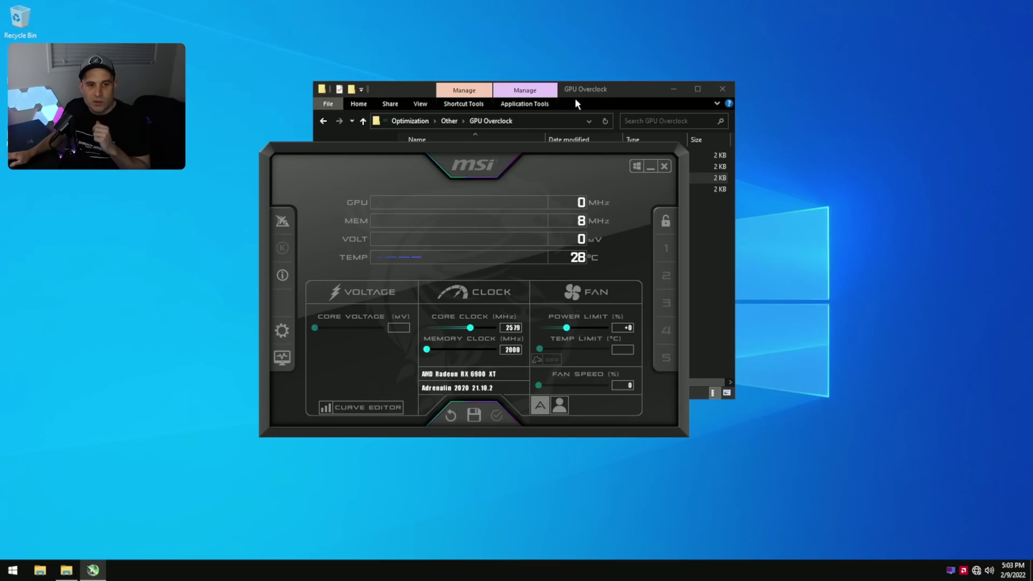
# Step: Run the Unigine Heaven benchmark from the GPU Overclock folder, then quit the scene
pyautogui.click(594, 94)
pyautogui.click(454, 167)
pyautogui.doubleClick(454, 167)
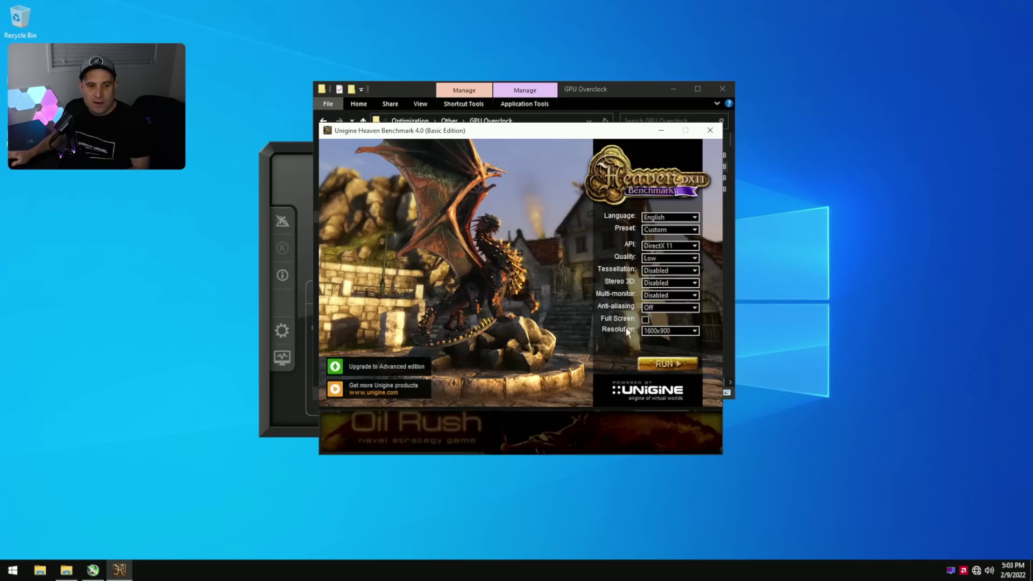
pyautogui.click(663, 368)
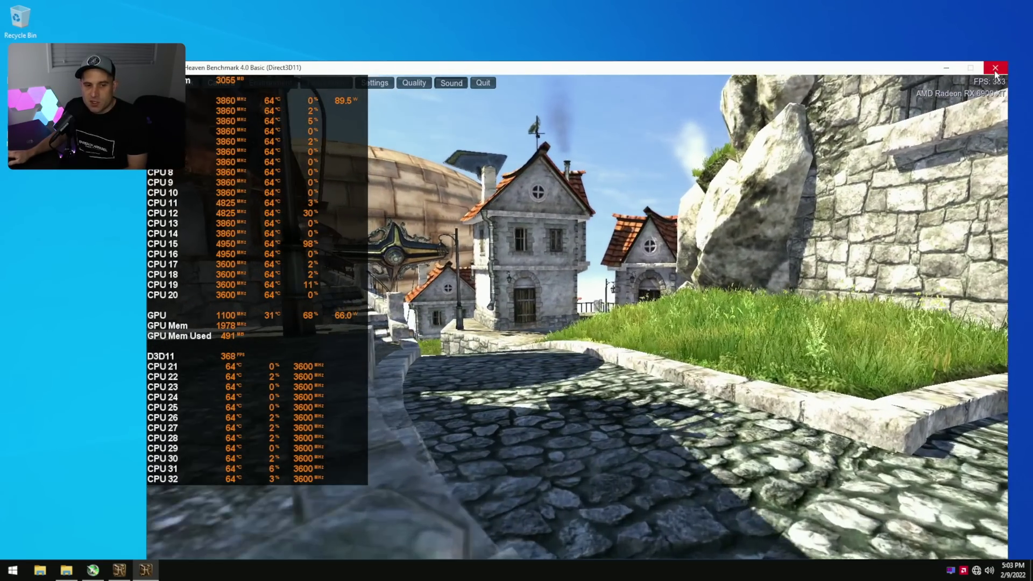
pyautogui.click(990, 71)
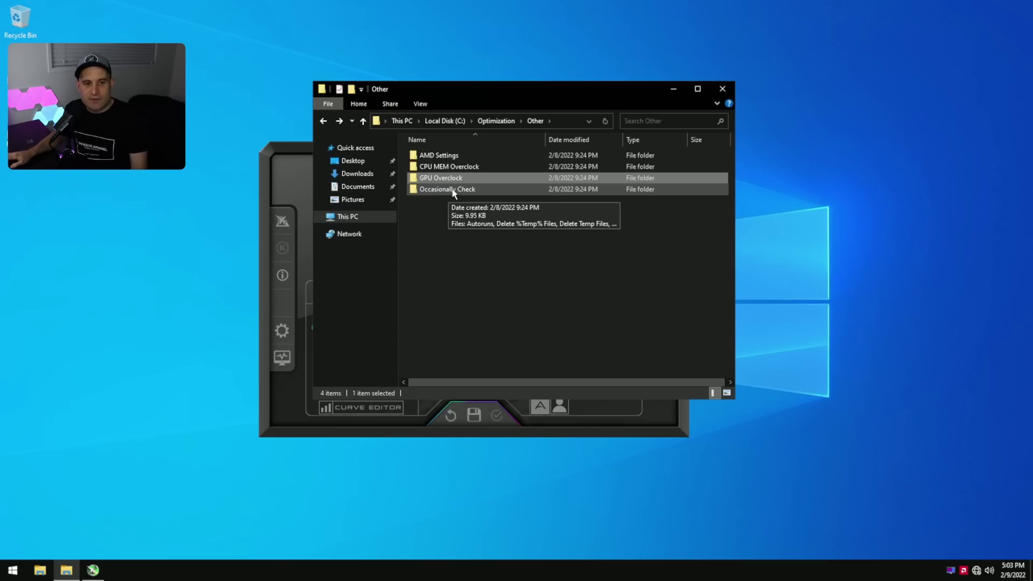
# Step: Review the 11 items in the Occasionally Check folder, briefly open Windows Settings, then close the folder window
pyautogui.doubleClick(452, 191)
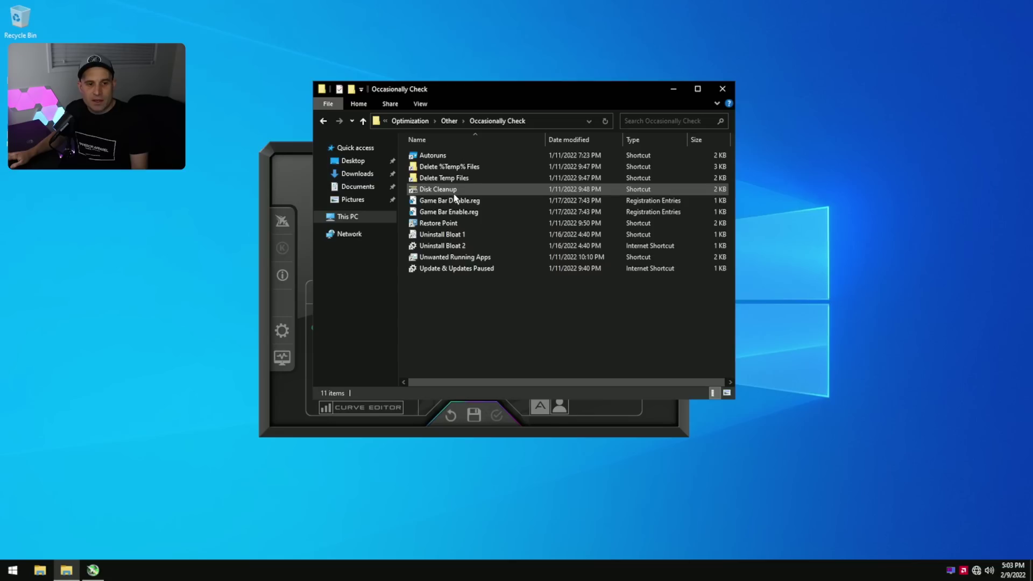
pyautogui.click(446, 159)
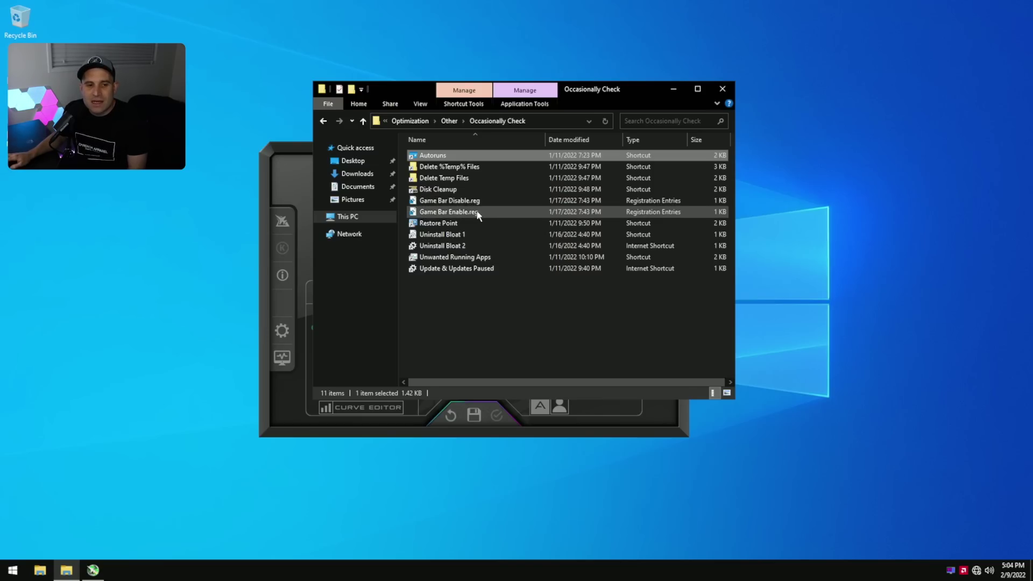
pyautogui.click(459, 305)
pyautogui.press('super+i')
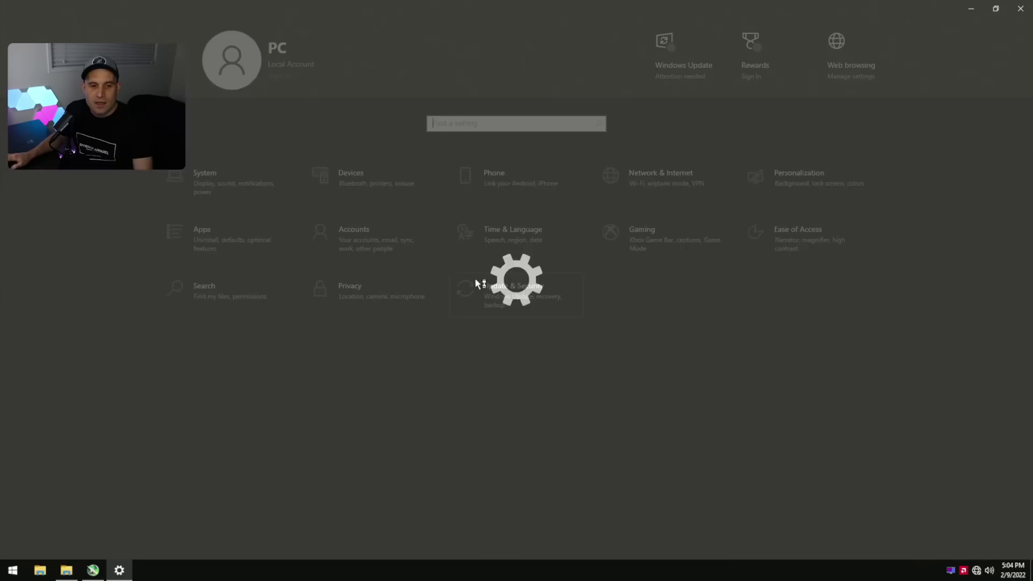
pyautogui.click(1017, 9)
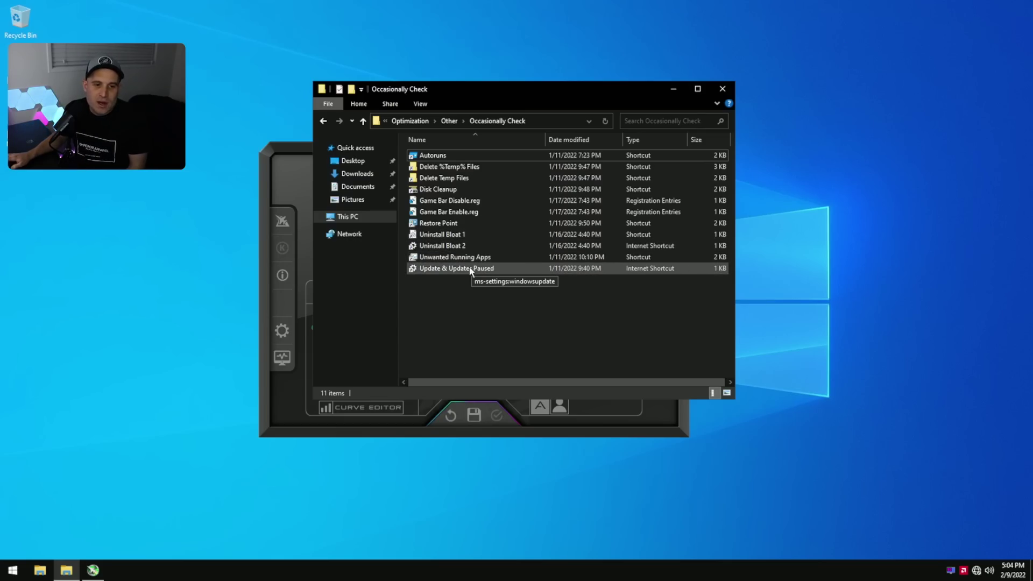
pyautogui.click(723, 89)
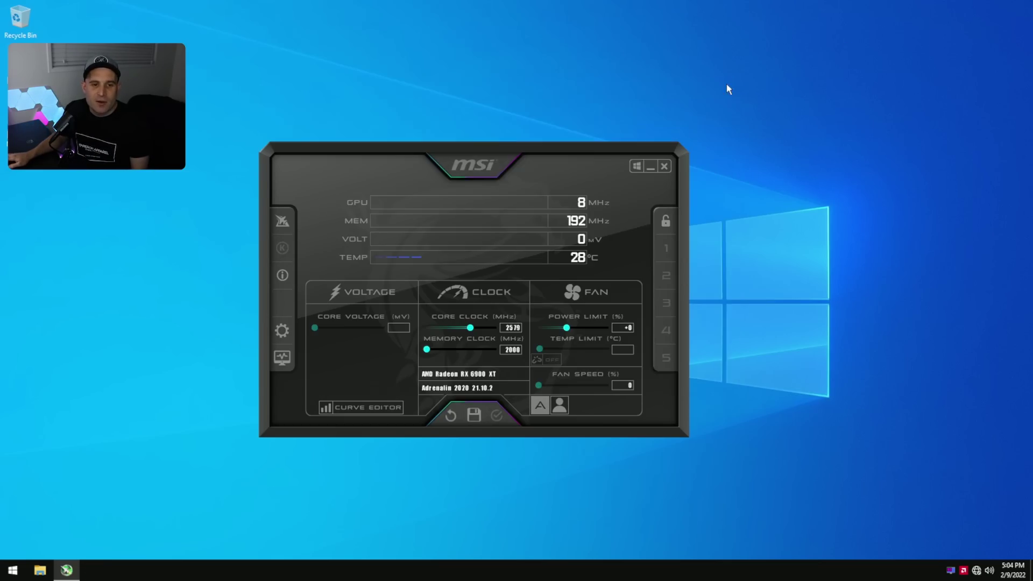
# Step: Close MSI Afterburner and dismiss the Start menu
pyautogui.click(666, 164)
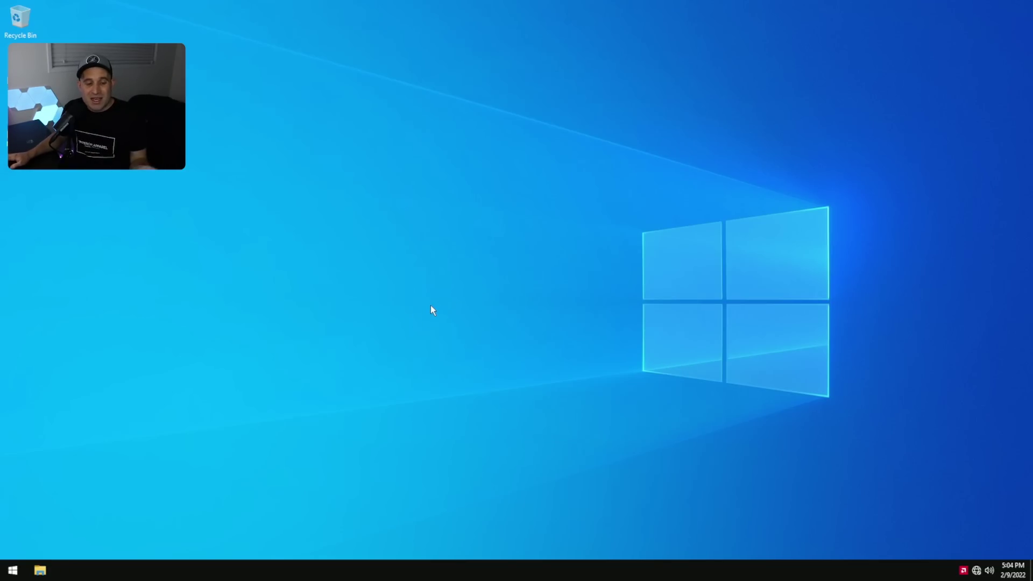
pyautogui.click(13, 569)
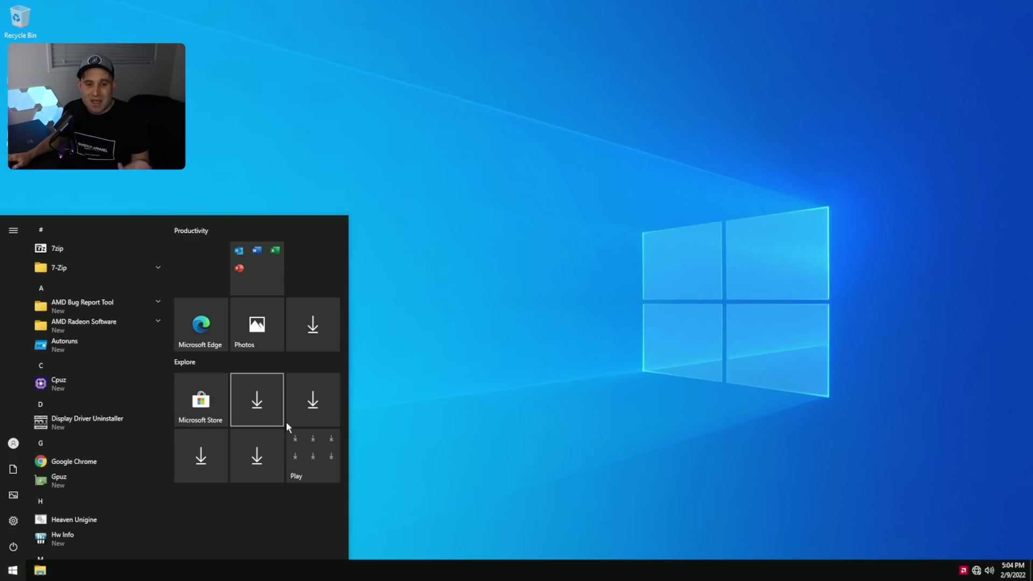
pyautogui.click(499, 288)
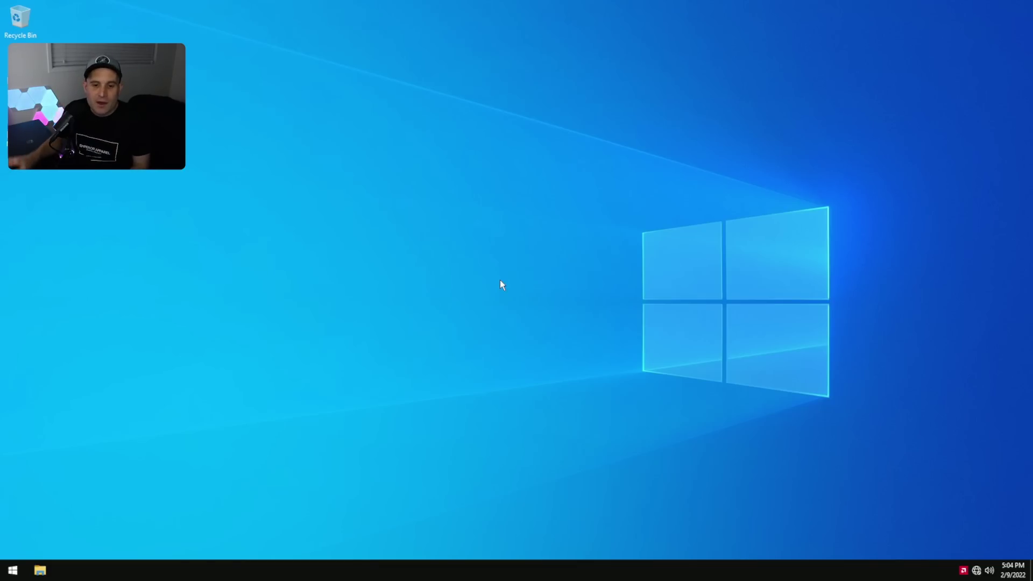
# Step: Check AMD Radeon Software's Preferences, Video and Display pages, then jump to Windows display settings
pyautogui.click(963, 571)
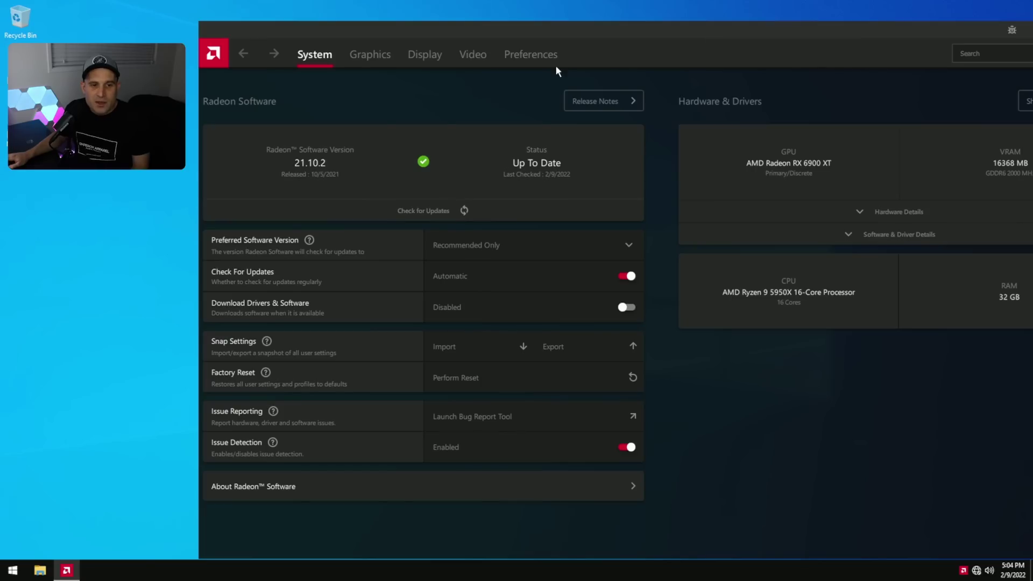
pyautogui.click(500, 56)
pyautogui.click(472, 56)
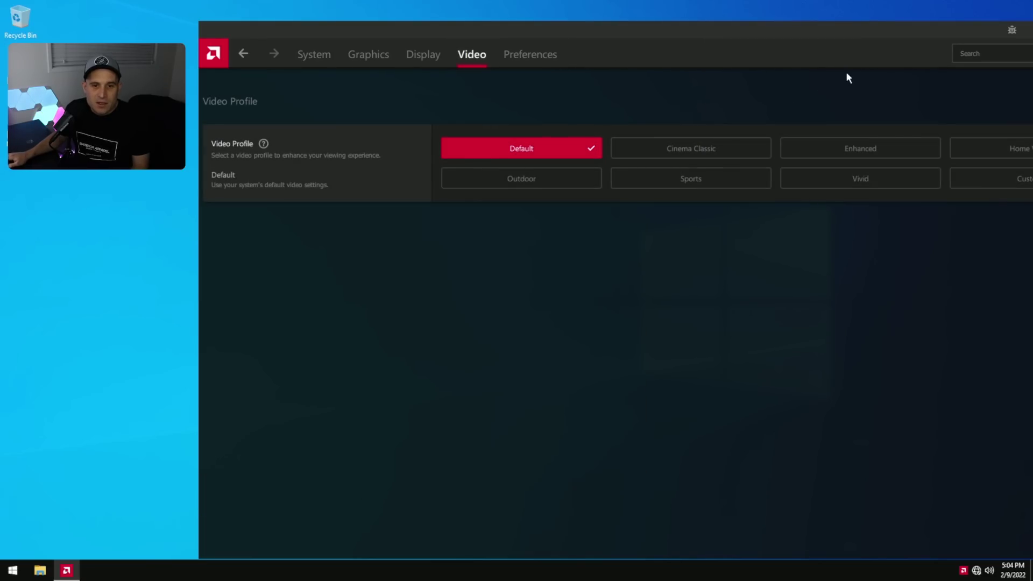
pyautogui.click(423, 58)
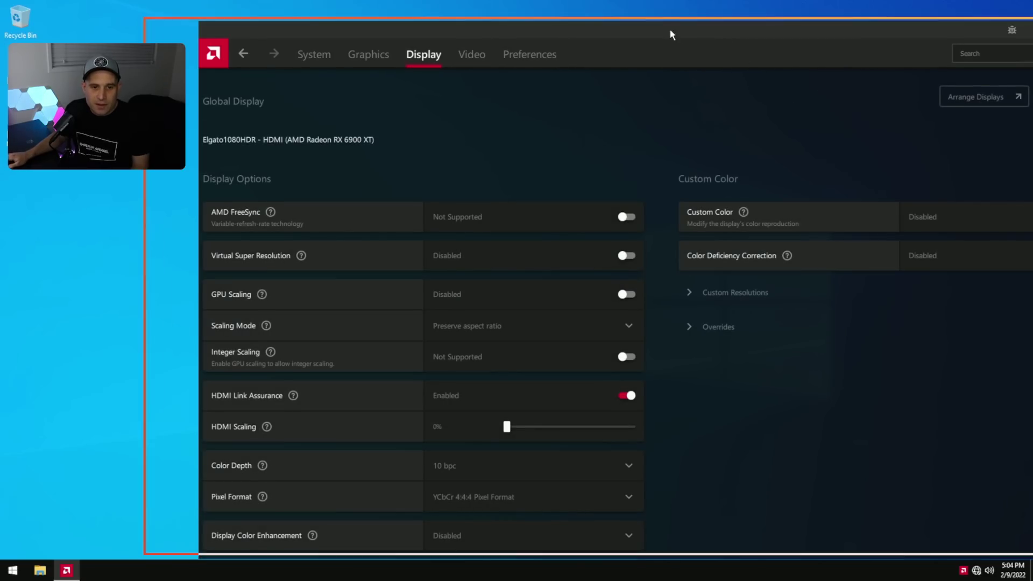
pyautogui.click(897, 96)
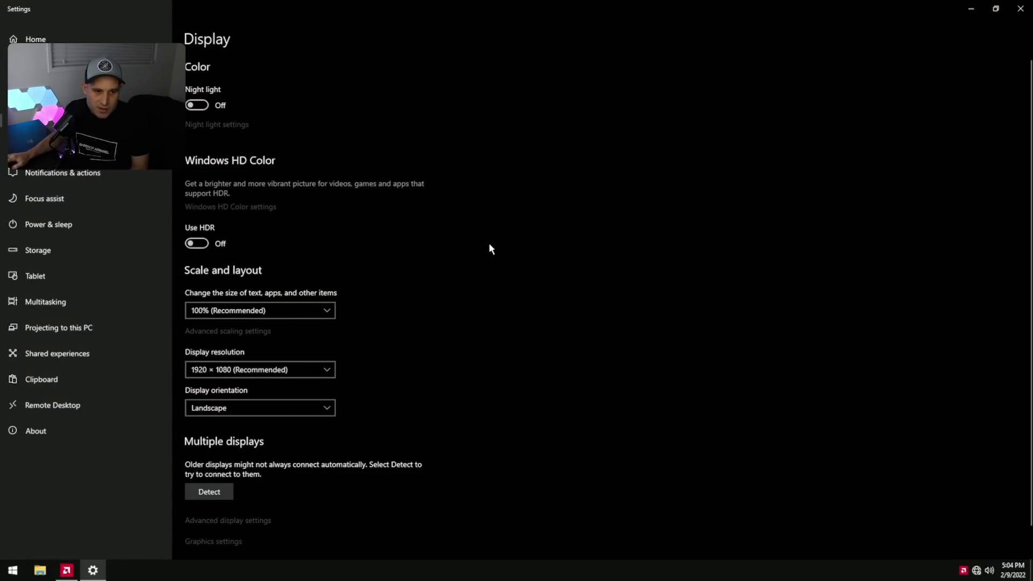
# Step: Go to Advanced display settings and pull down the refresh rate list to choose 240 Hz
pyautogui.click(257, 521)
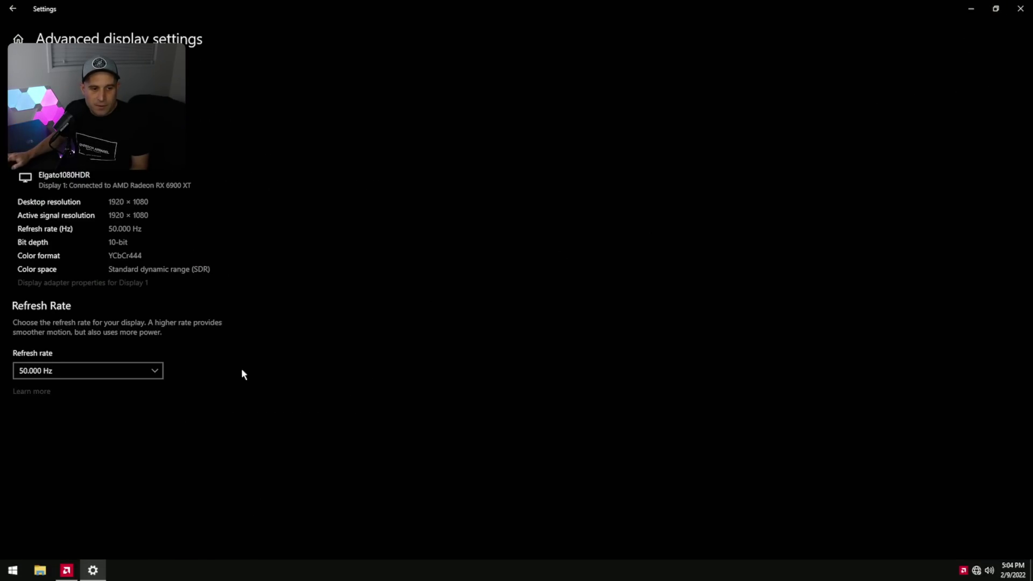
pyautogui.click(65, 370)
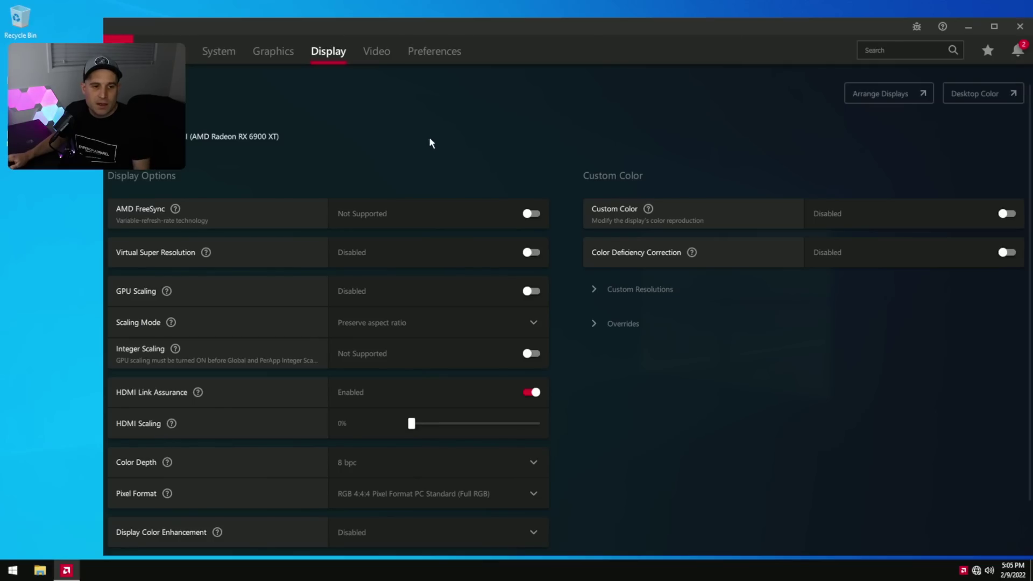
# Step: Expand the advanced global graphics settings and set Wait for Vertical Refresh to Always off
pyautogui.click(273, 51)
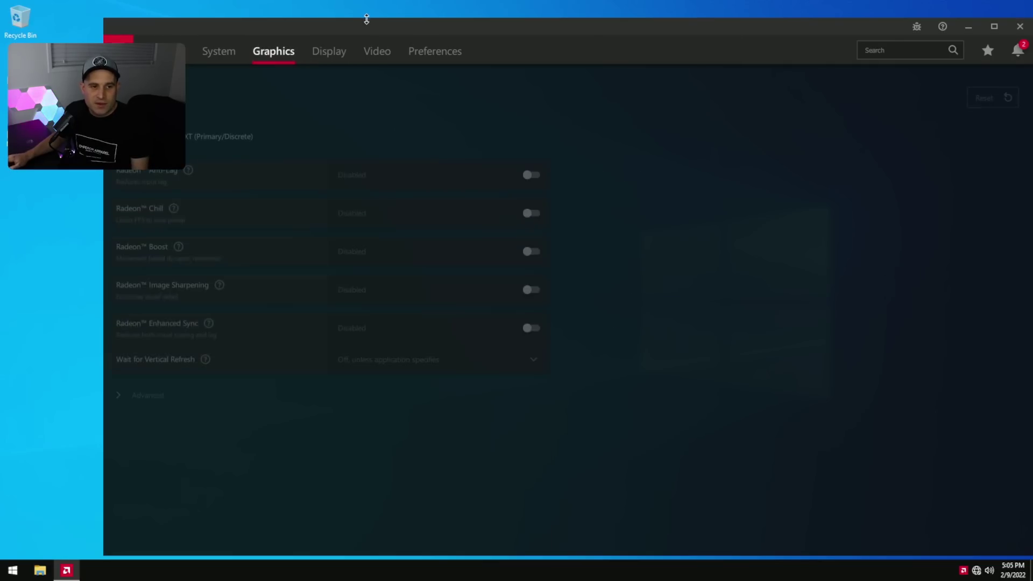
pyautogui.moveTo(369, 31); pyautogui.dragTo(472, 23)
pyautogui.click(280, 394)
pyautogui.scroll(-2, 538, 298)
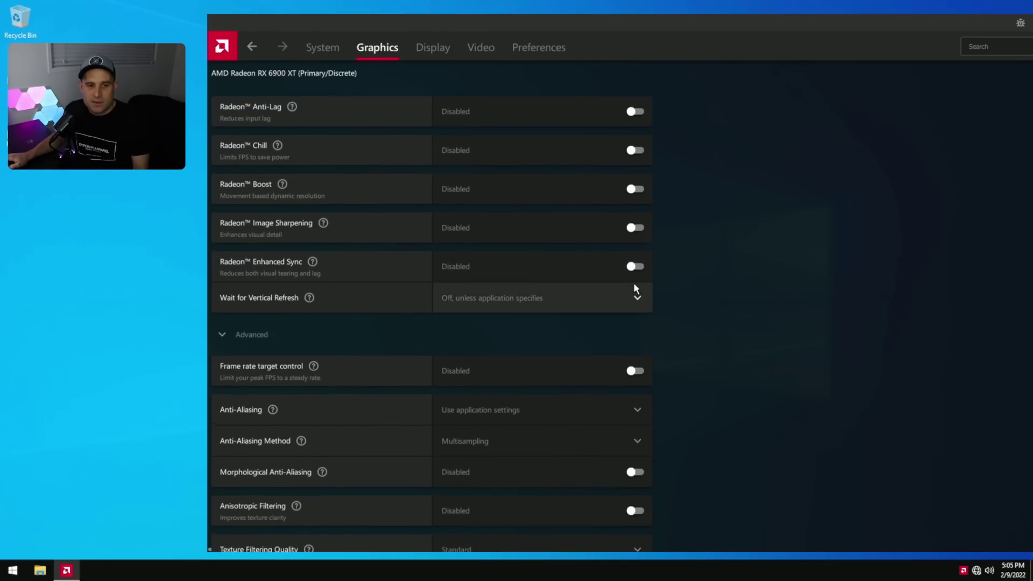
pyautogui.click(632, 288)
pyautogui.click(505, 316)
# Step: Set Texture Filtering Quality to Performance and override tessellation with Maximum Tessellation Level Off
pyautogui.scroll(-4, 687, 323)
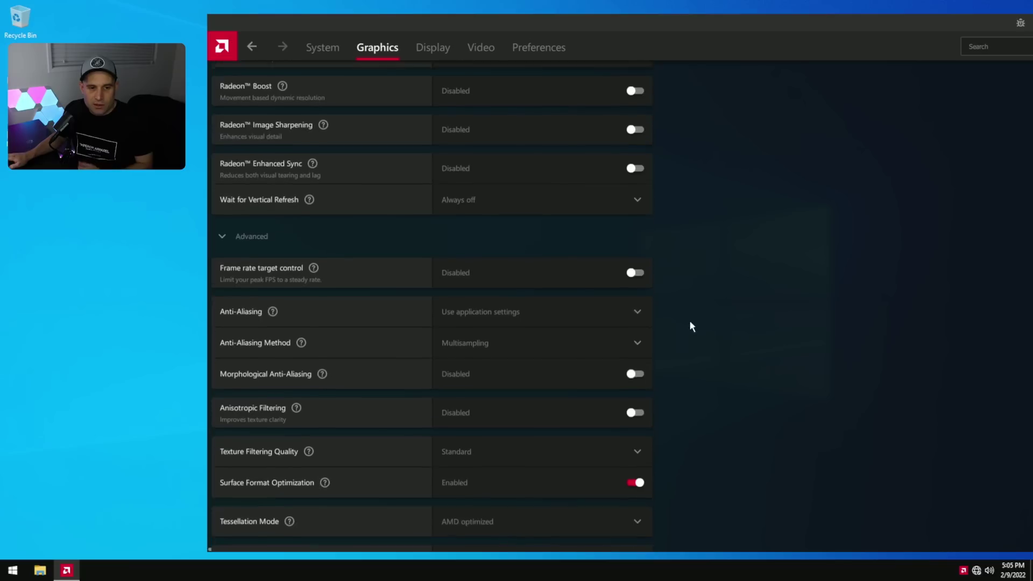
pyautogui.click(609, 314)
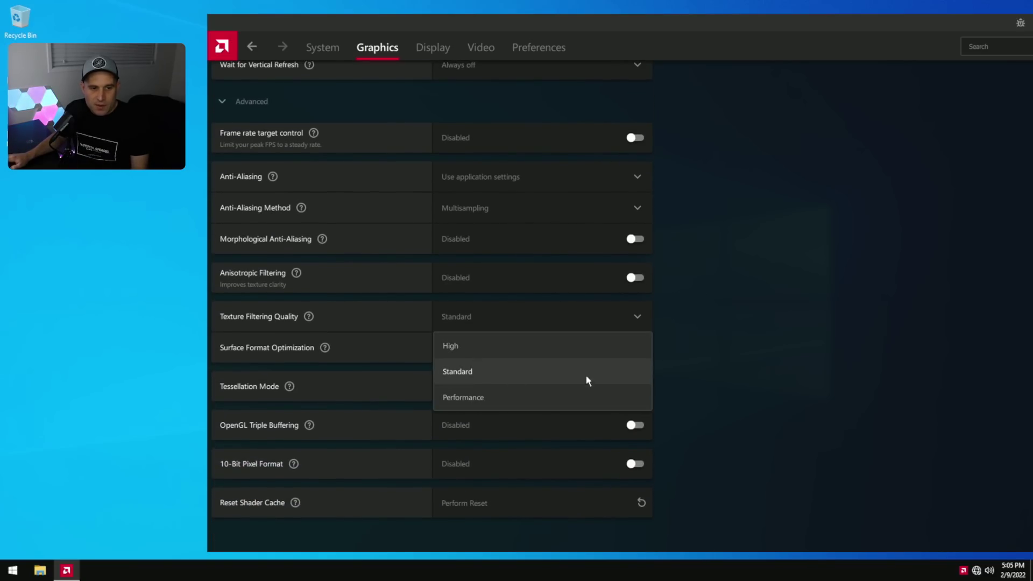
pyautogui.click(476, 402)
pyautogui.click(540, 398)
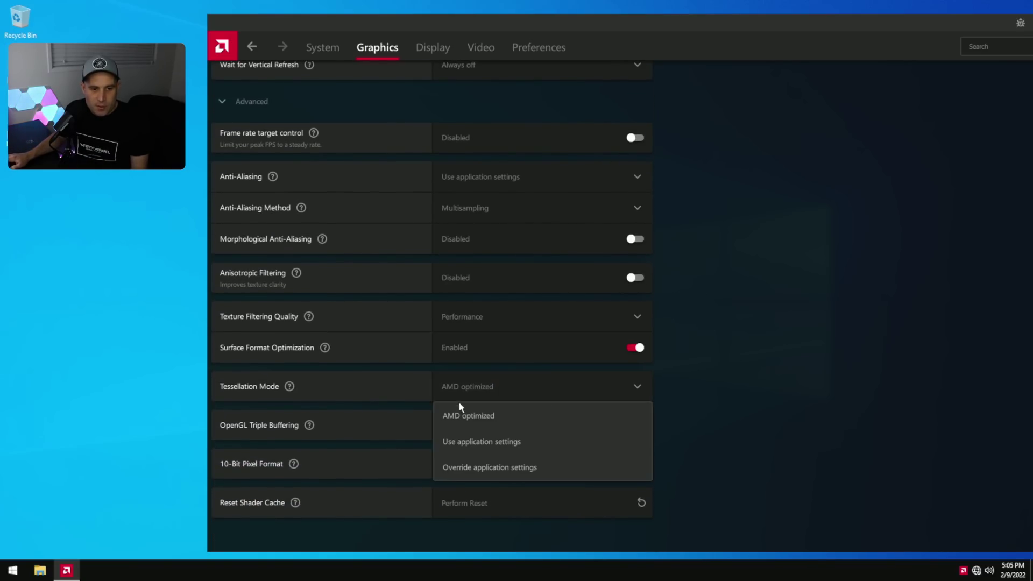
pyautogui.click(477, 466)
pyautogui.click(549, 417)
pyautogui.click(462, 359)
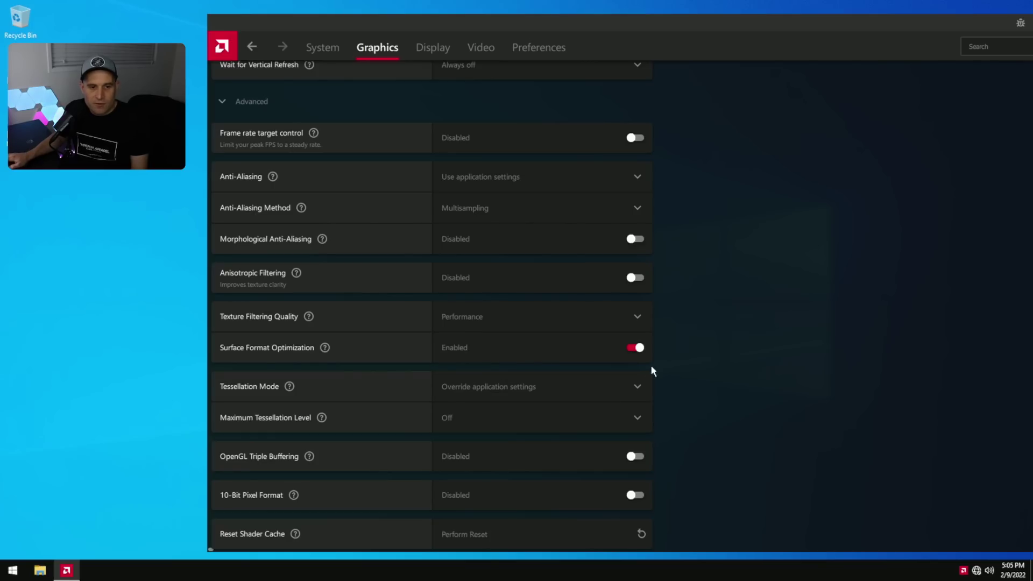
# Step: Return to the system information page and close AMD Radeon Software
pyautogui.scroll(3, 676, 344)
pyautogui.scroll(2, 676, 351)
pyautogui.scroll(-5, 682, 363)
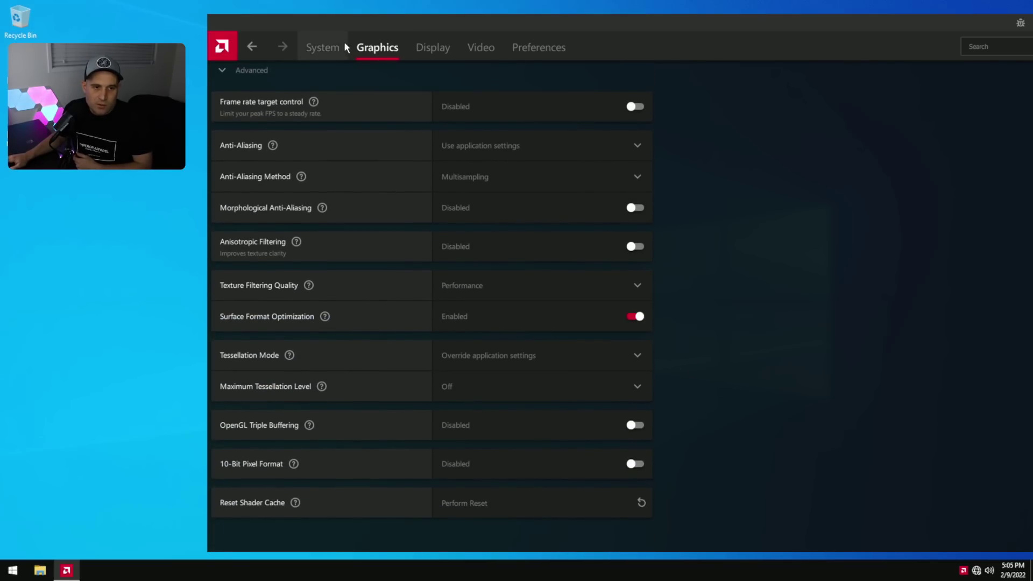
pyautogui.click(329, 46)
pyautogui.moveTo(934, 30); pyautogui.dragTo(859, 35)
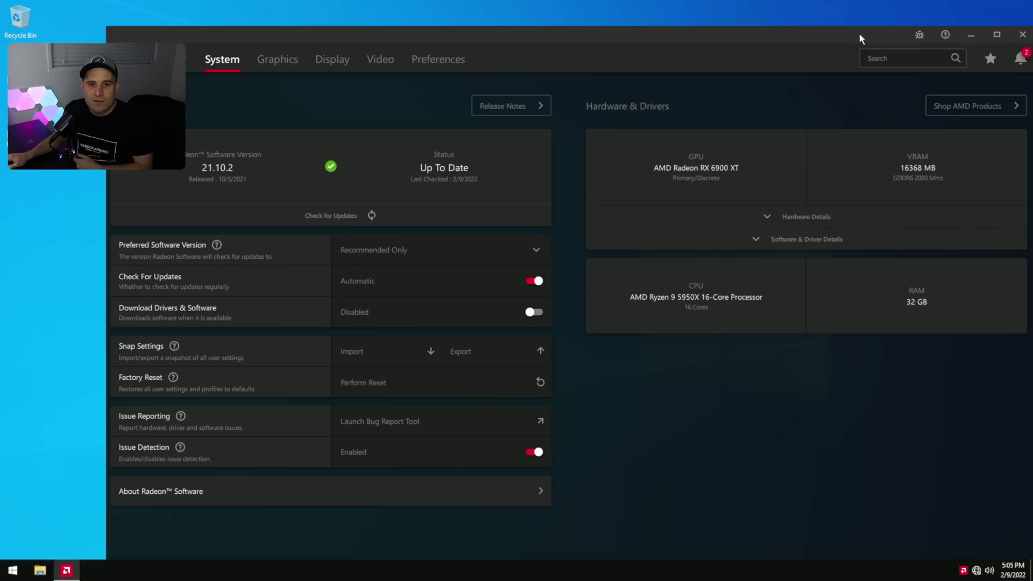
pyautogui.click(1022, 38)
# Step: Open a File Explorer window on Local Disk (C:) and expand This PC in the navigation pane
pyautogui.click(40, 571)
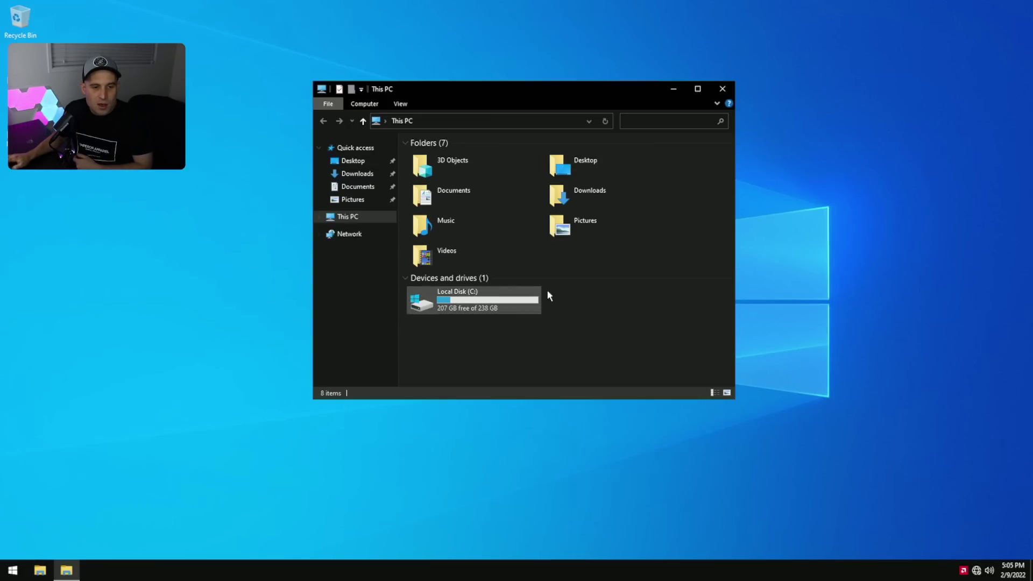
pyautogui.doubleClick(456, 300)
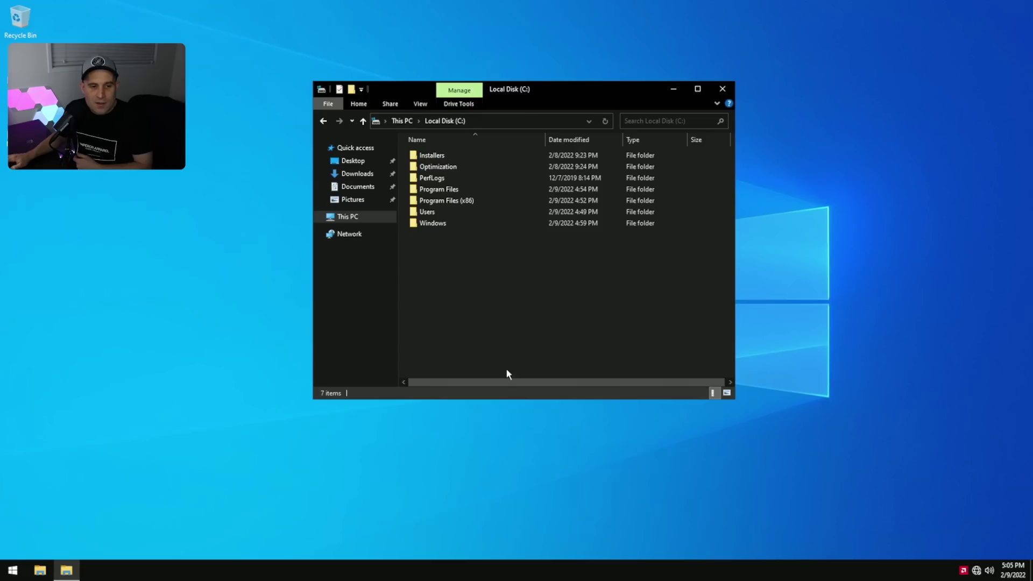
pyautogui.click(320, 220)
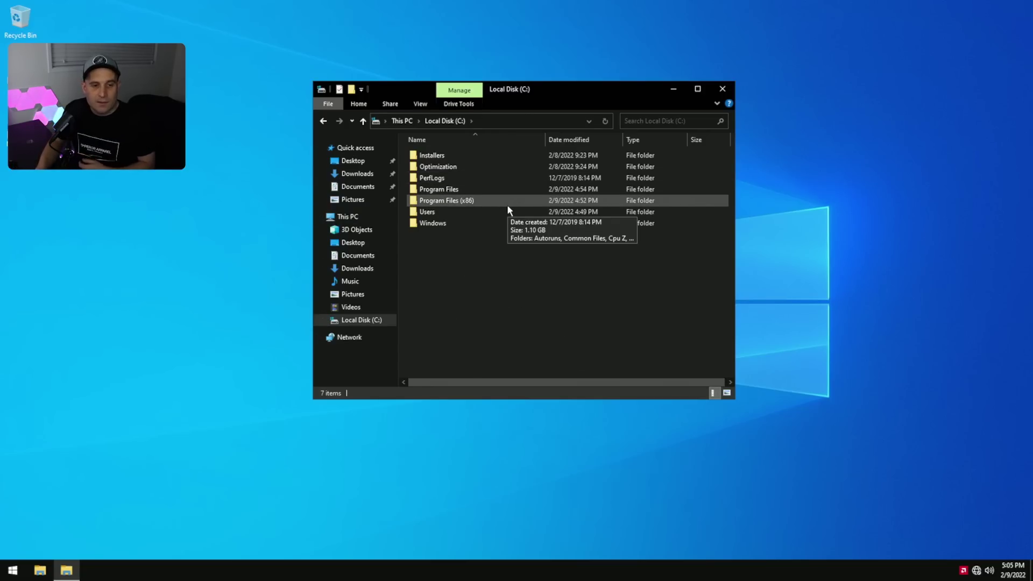